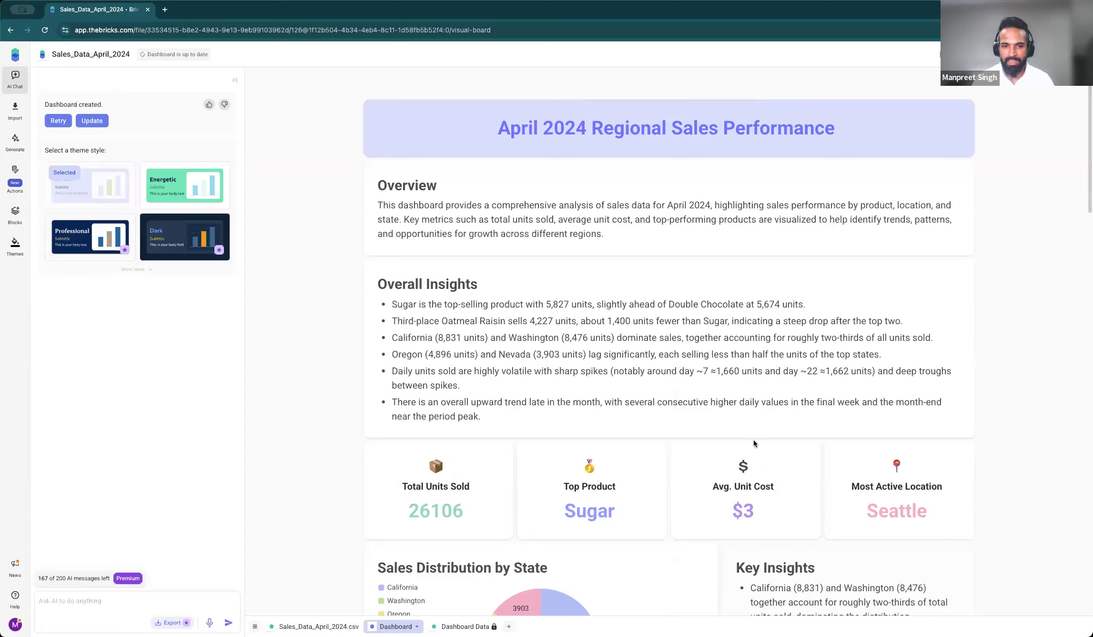
Review the April 2024 sales dashboard's insights, charts and tables, and expand the full list of theme styles.
{"action": "scroll", "coordinate": [733, 360], "scroll_direction": "down", "scroll_amount": 1}
{"action": "scroll", "coordinate": [727, 320], "scroll_direction": "down", "scroll_amount": 15}
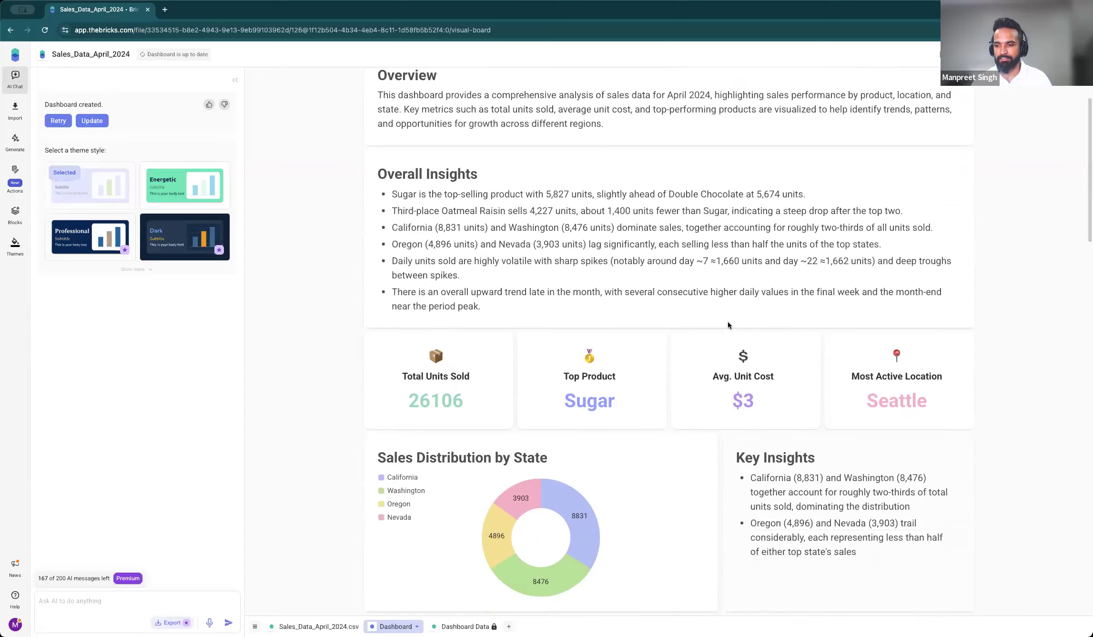
{"action": "scroll", "coordinate": [730, 326], "scroll_direction": "up", "scroll_amount": 20}
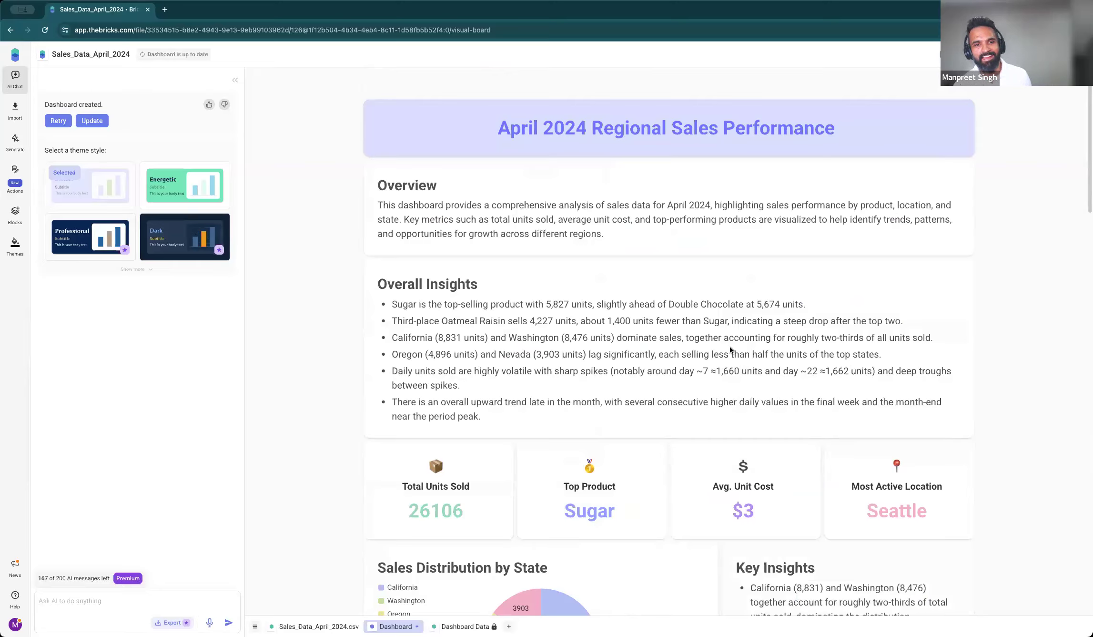
{"action": "left_click", "coordinate": [143, 269]}
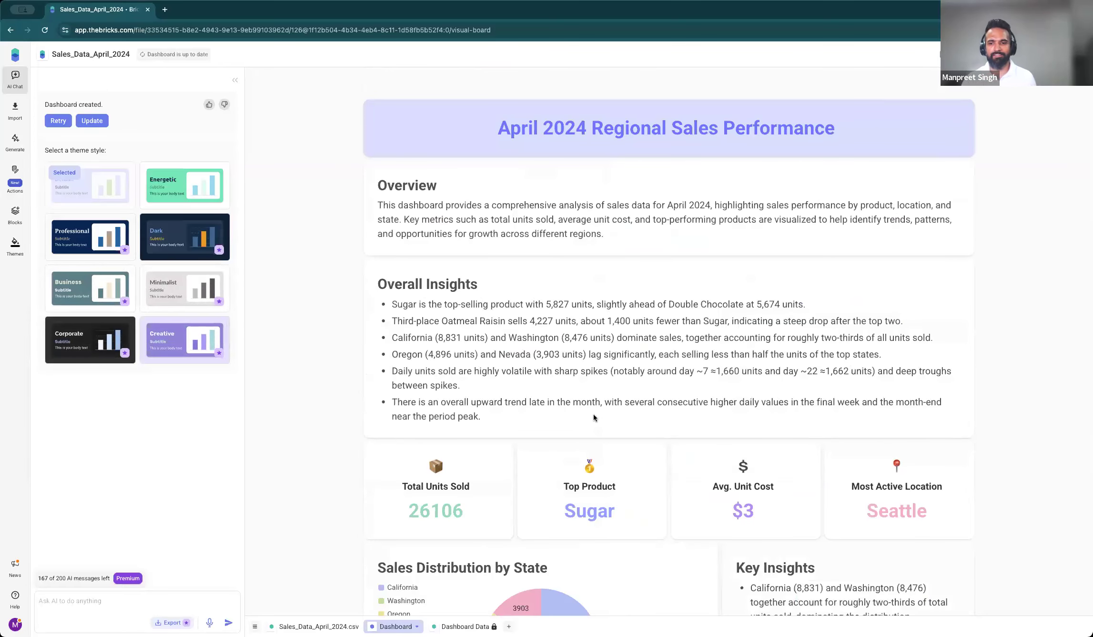
{"action": "scroll", "coordinate": [589, 448], "scroll_direction": "down", "scroll_amount": 15}
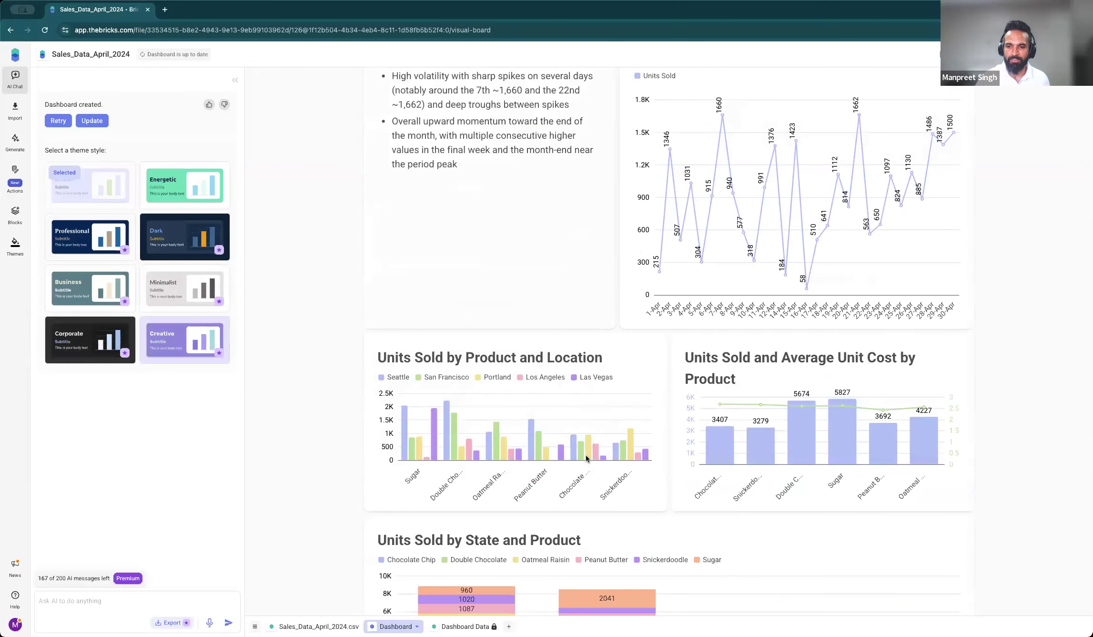
{"action": "scroll", "coordinate": [586, 457], "scroll_direction": "down", "scroll_amount": 7}
{"action": "scroll", "coordinate": [524, 450], "scroll_direction": "down", "scroll_amount": 10}
{"action": "scroll", "coordinate": [415, 429], "scroll_direction": "up", "scroll_amount": 8}
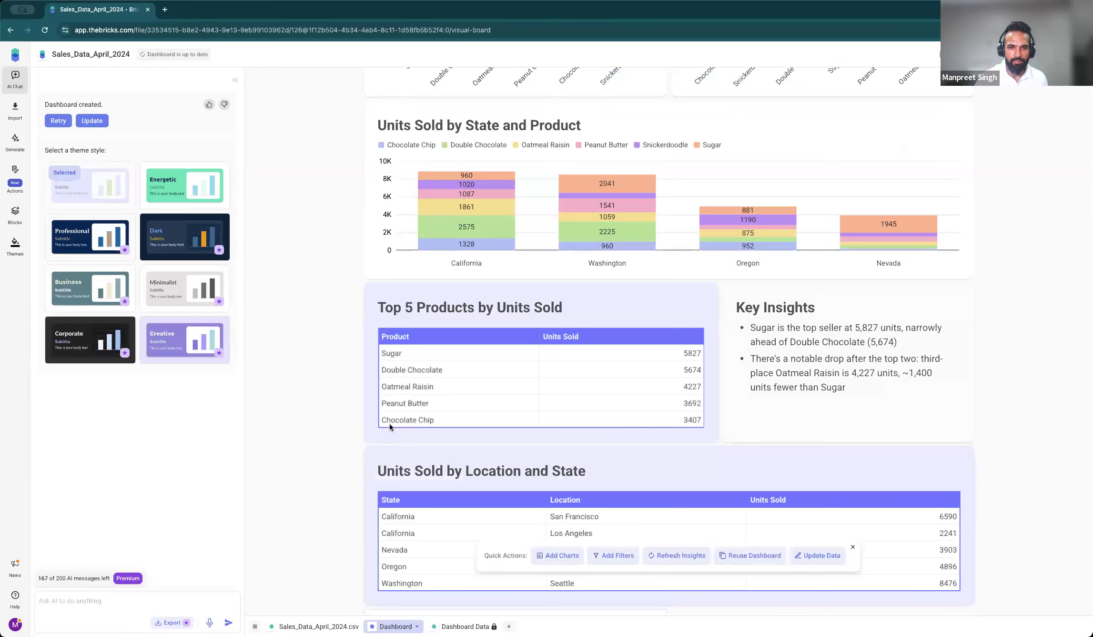
{"action": "scroll", "coordinate": [296, 380], "scroll_direction": "up", "scroll_amount": 20}
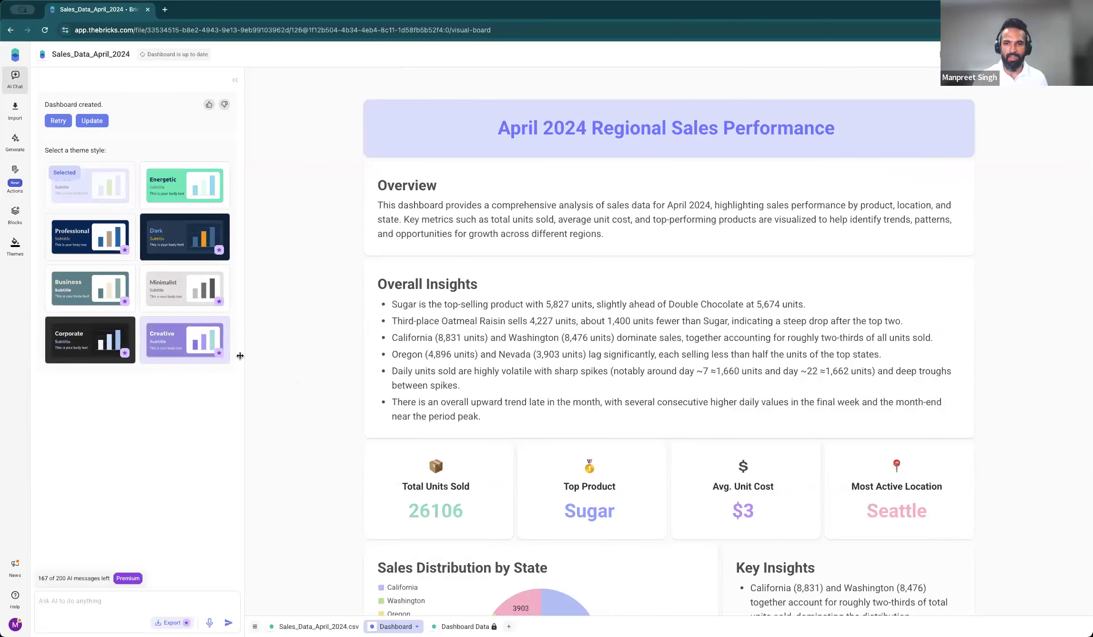
{"action": "scroll", "coordinate": [240, 357], "scroll_direction": "down", "scroll_amount": 15}
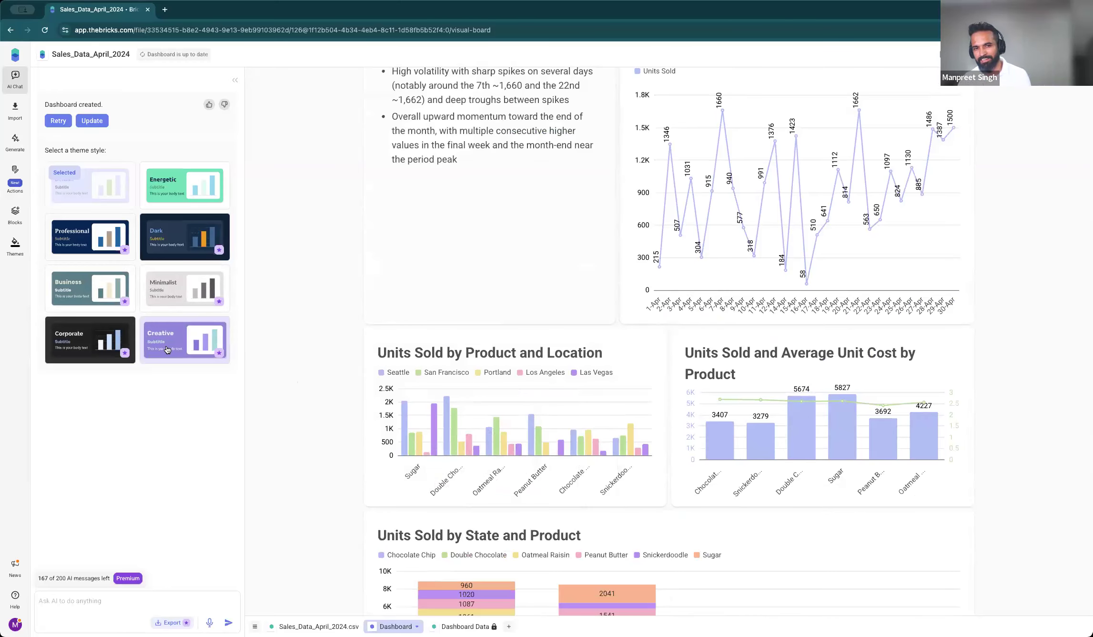
Try the Creative and the Professional theme styles on the dashboard and check how its charts look.
{"action": "left_click", "coordinate": [185, 339]}
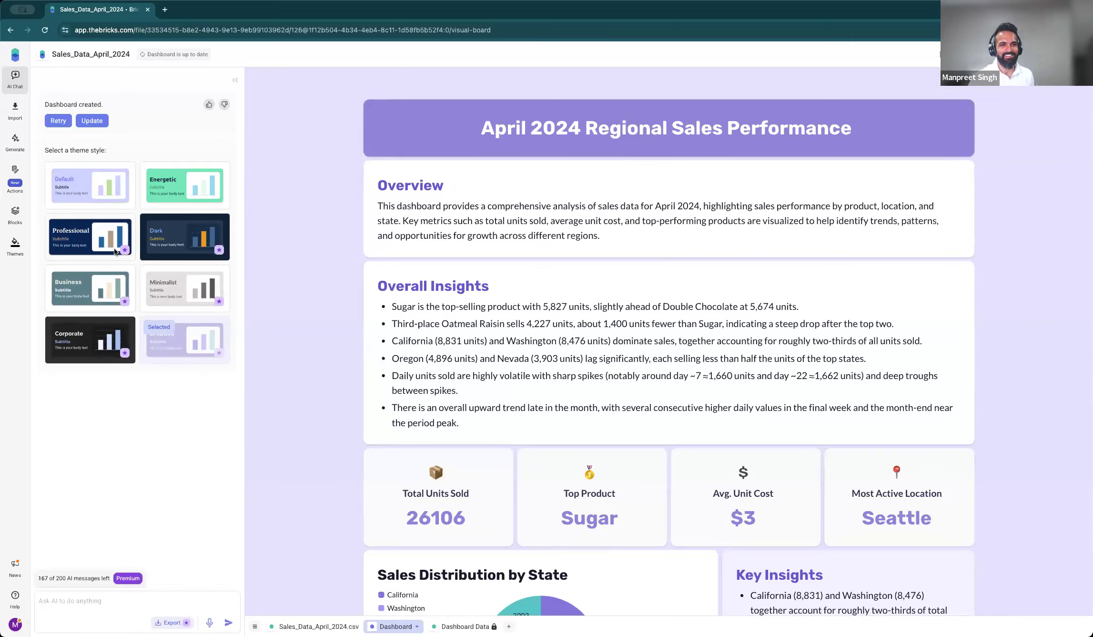
{"action": "left_click", "coordinate": [99, 245]}
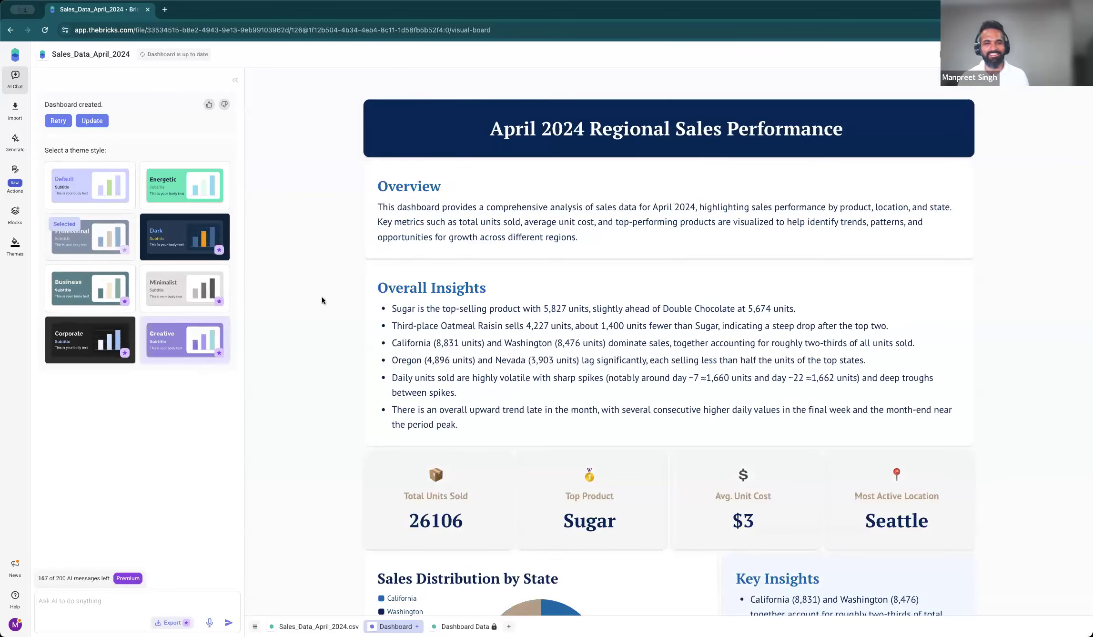
{"action": "scroll", "coordinate": [328, 273], "scroll_direction": "down", "scroll_amount": 15}
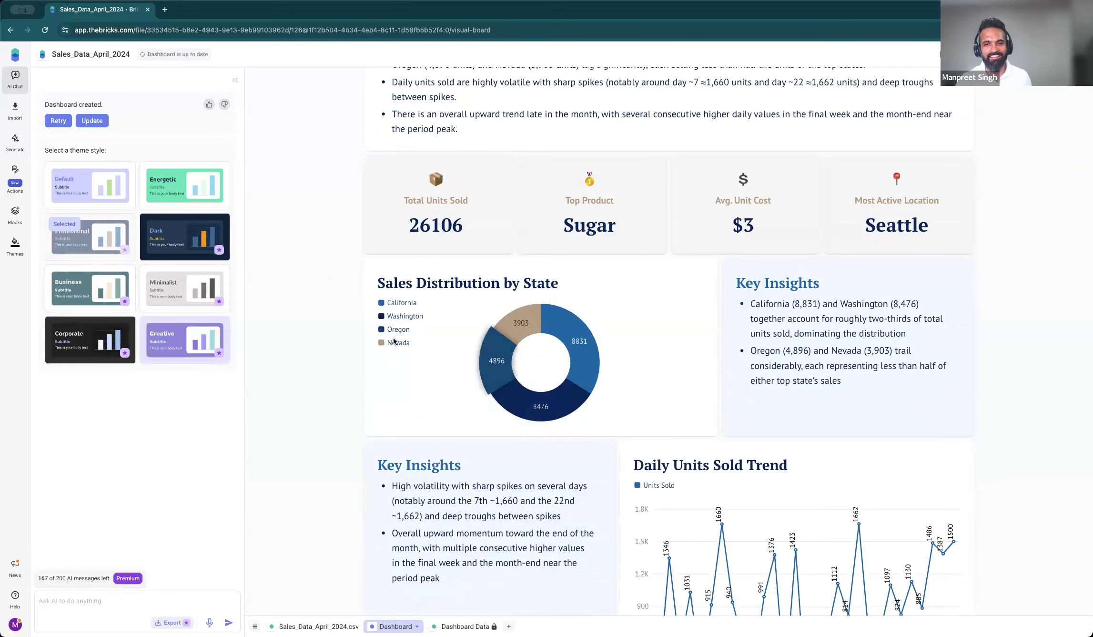
{"action": "scroll", "coordinate": [402, 356], "scroll_direction": "down", "scroll_amount": 5}
{"action": "scroll", "coordinate": [403, 356], "scroll_direction": "up", "scroll_amount": 15}
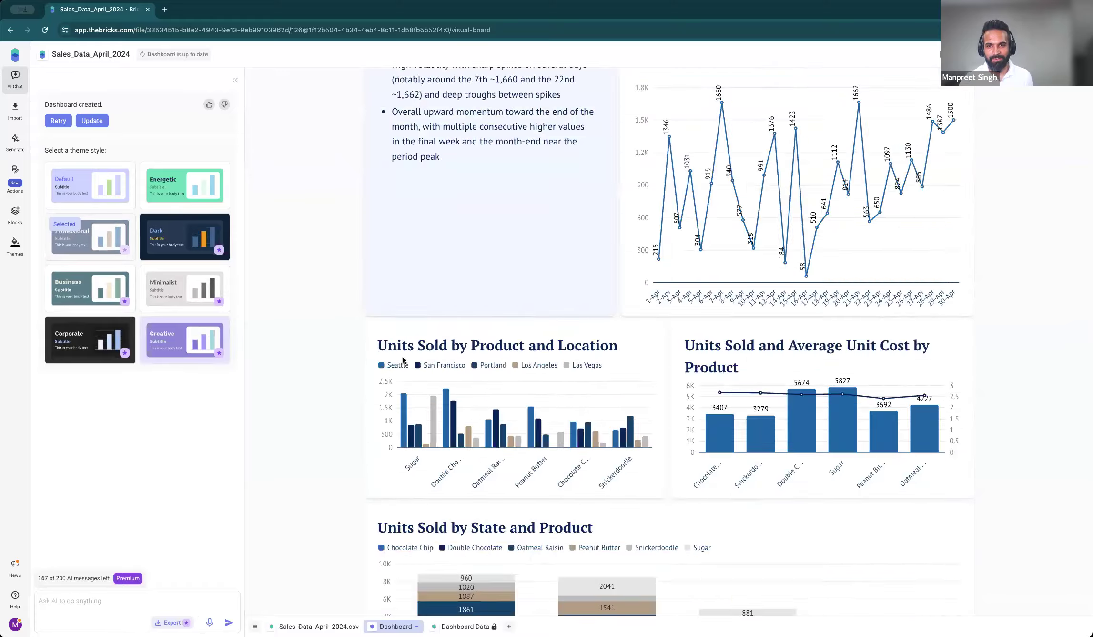
{"action": "scroll", "coordinate": [402, 356], "scroll_direction": "up", "scroll_amount": 5}
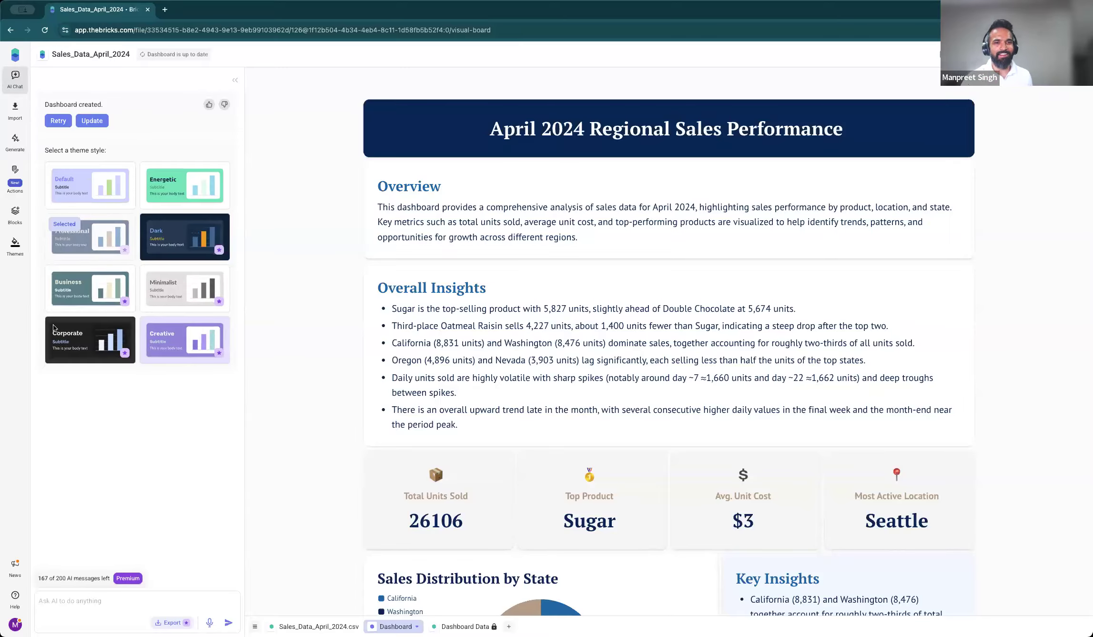
Create a brand theme for the dashboard by uploading a logo or screenshot image.
{"action": "left_click", "coordinate": [9, 244]}
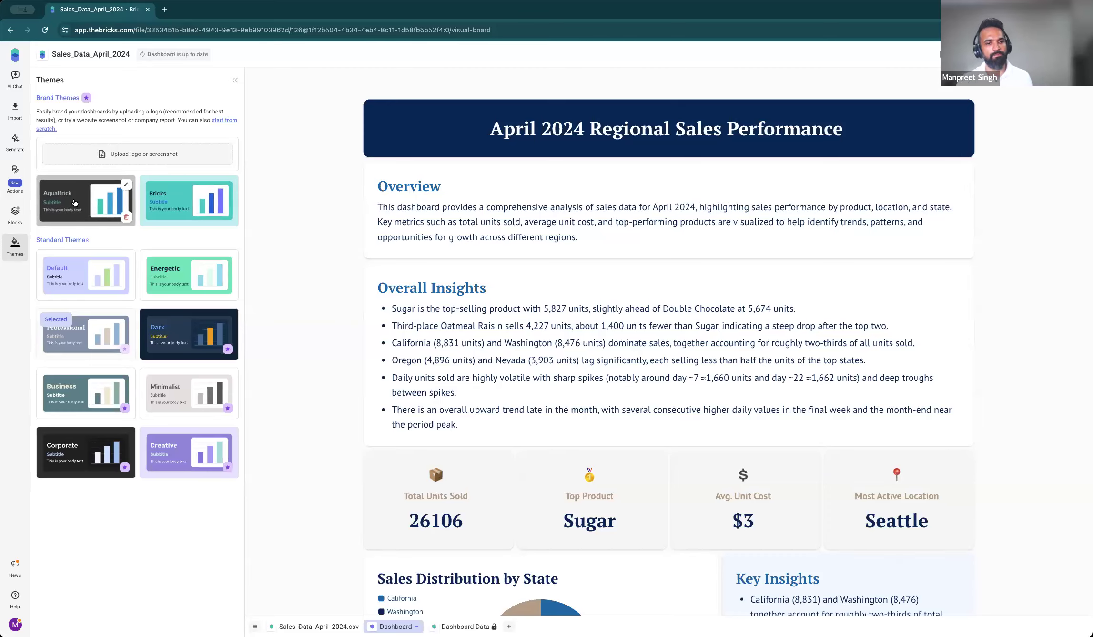
{"action": "left_click", "coordinate": [112, 155]}
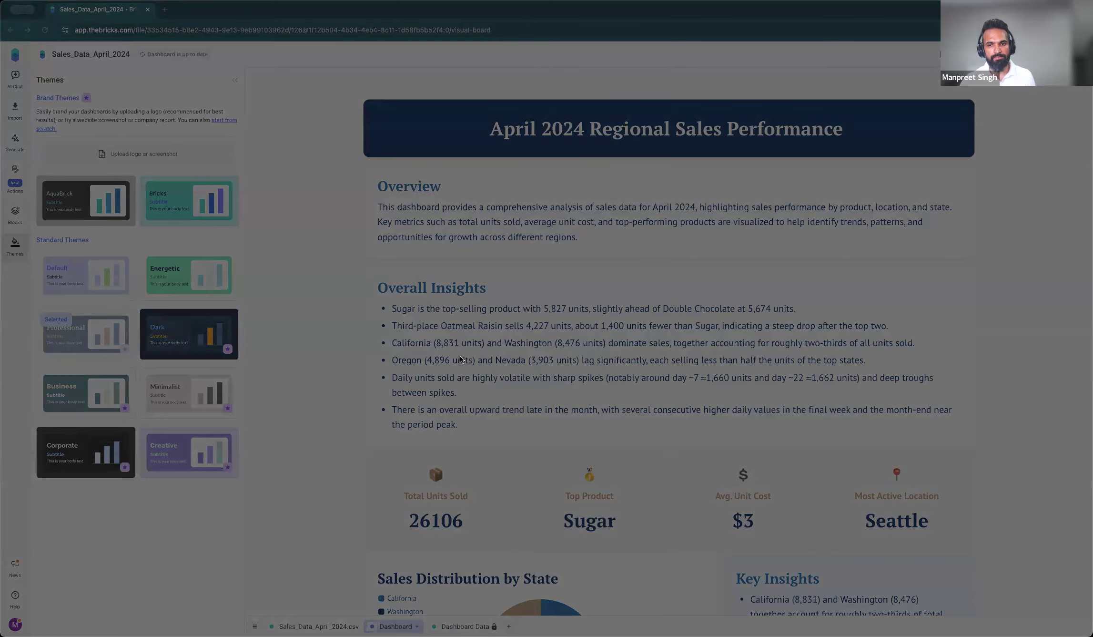
{"action": "double_click", "coordinate": [465, 353]}
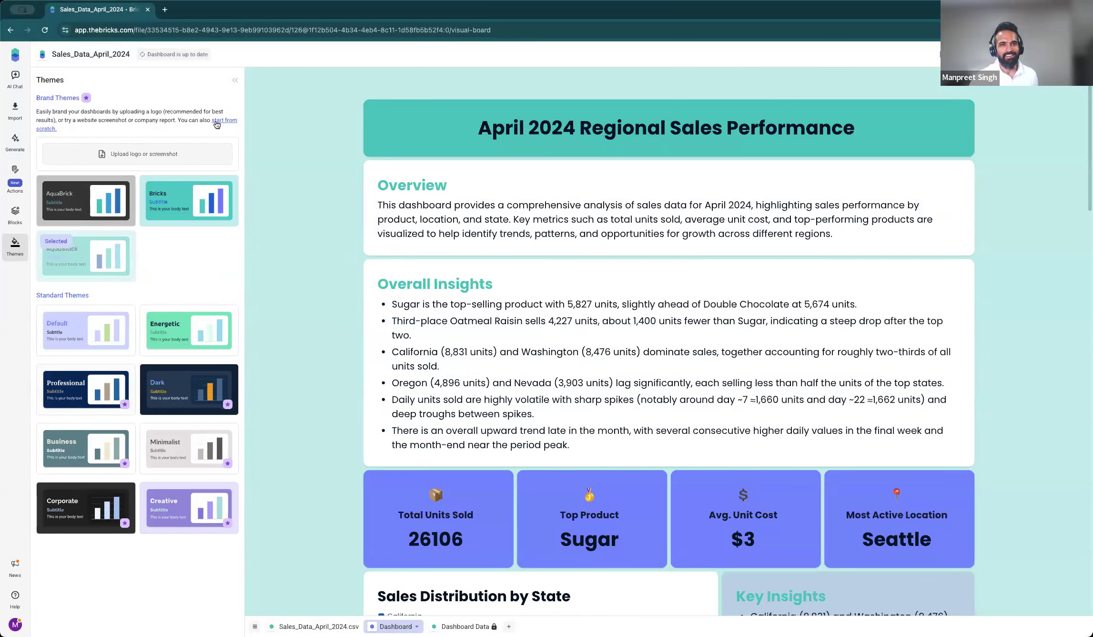
View the thebricks.com home page with its logo in a new browser tab and return to the dashboard.
{"action": "left_click", "coordinate": [166, 11]}
{"action": "type", "text": "thebricks.com"}
{"action": "key", "text": "Return"}
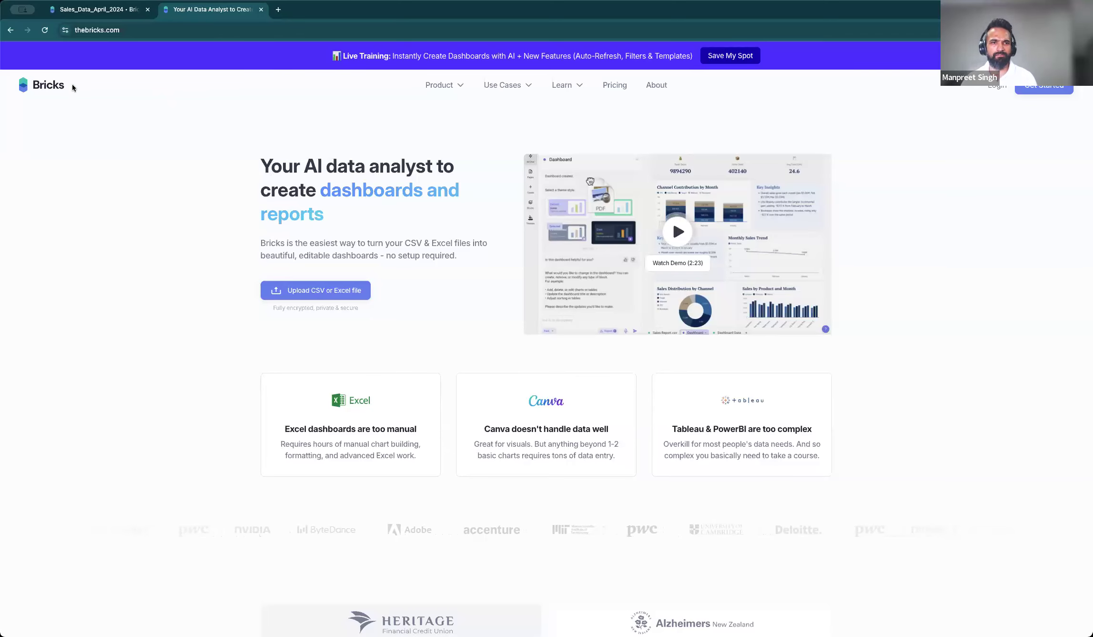
{"action": "key", "text": "super+shift+4"}
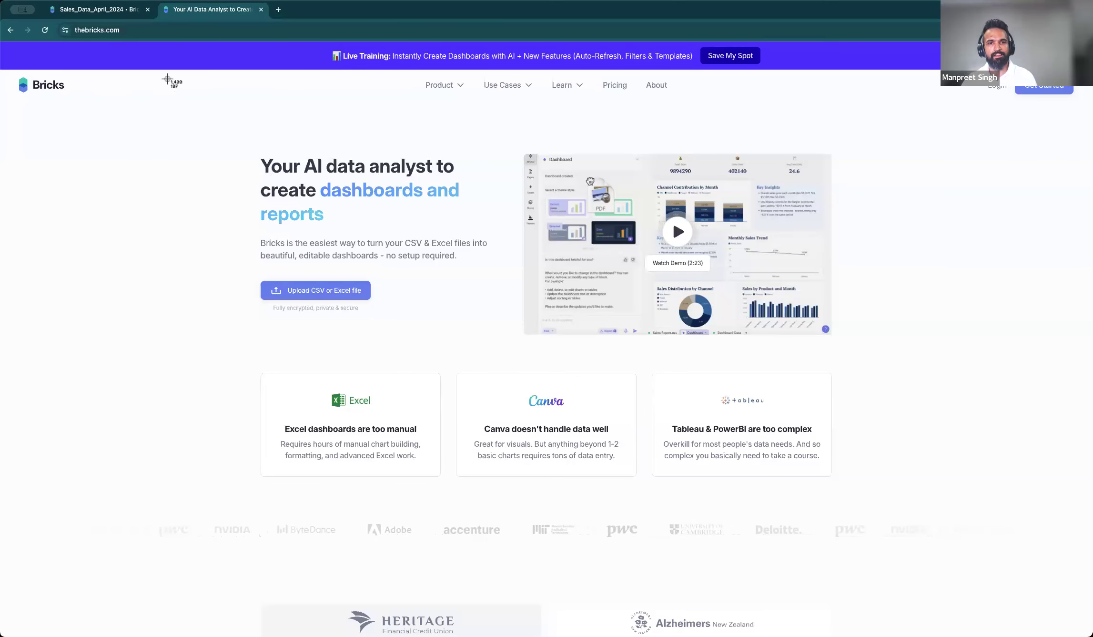
{"action": "key", "text": "Escape"}
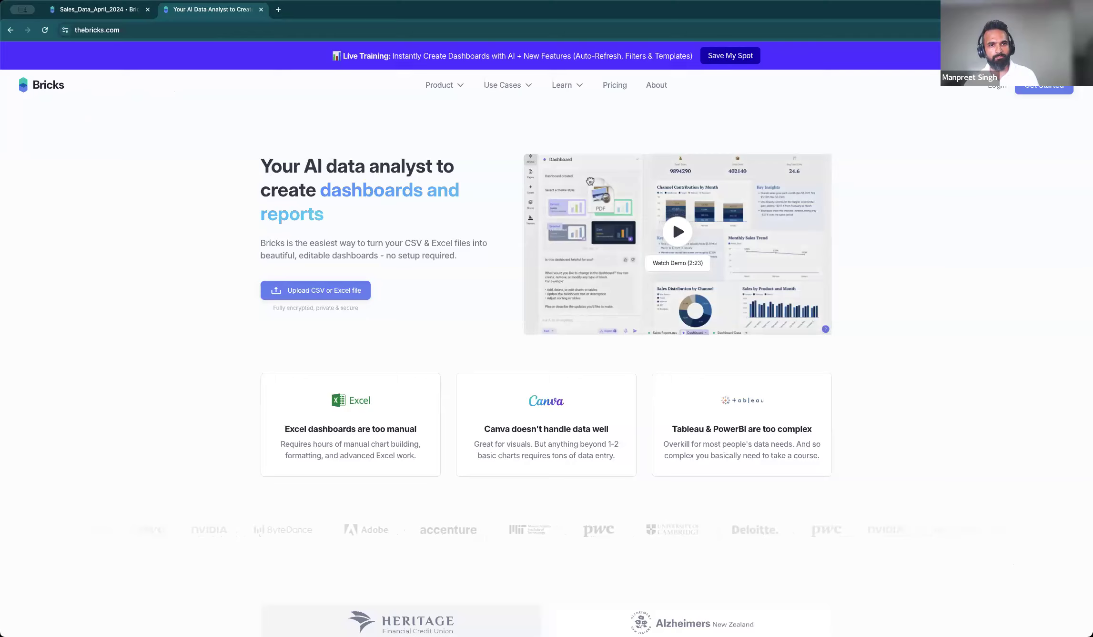
{"action": "left_click", "coordinate": [62, 7]}
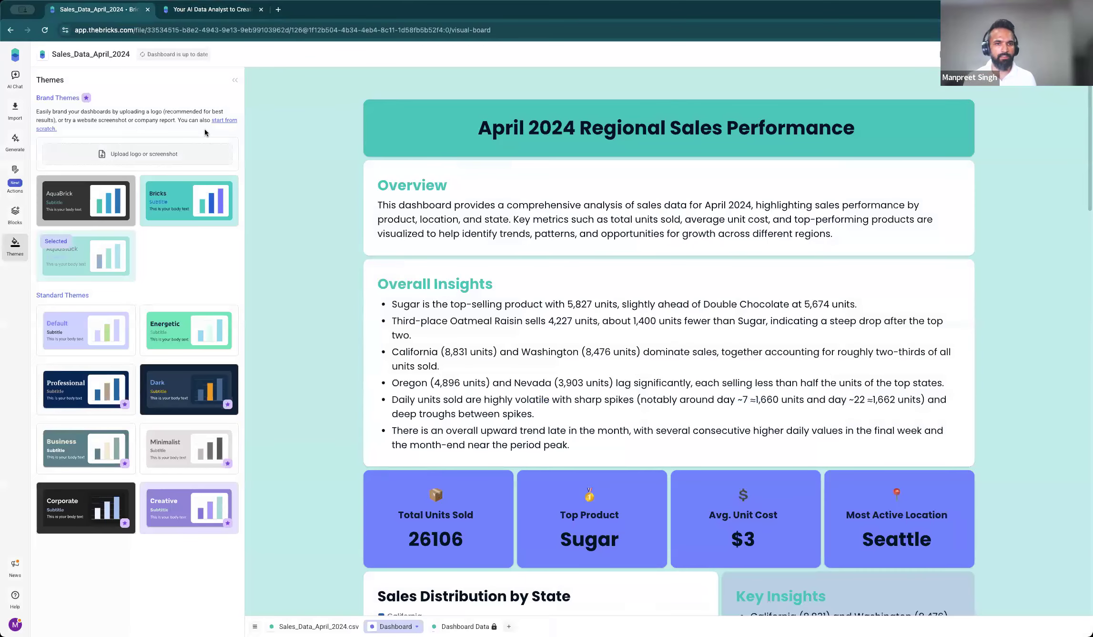
Customize the selected brand theme by setting its accent color to green #20A856, and check the dashboard.
{"action": "mouse_move", "coordinate": [133, 245]}
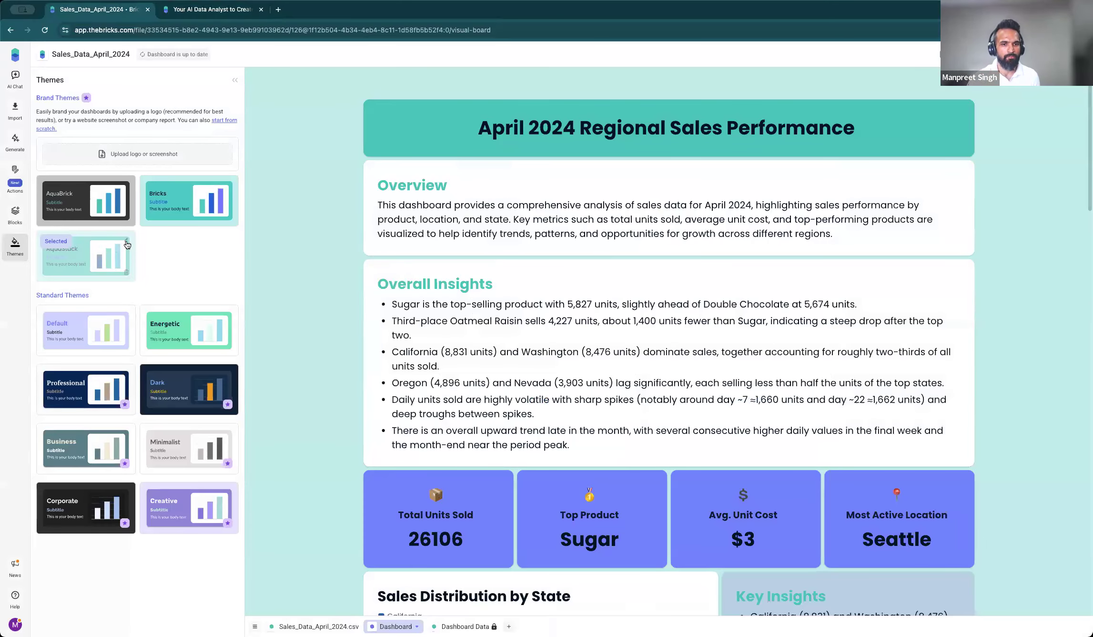
{"action": "left_click", "coordinate": [127, 242]}
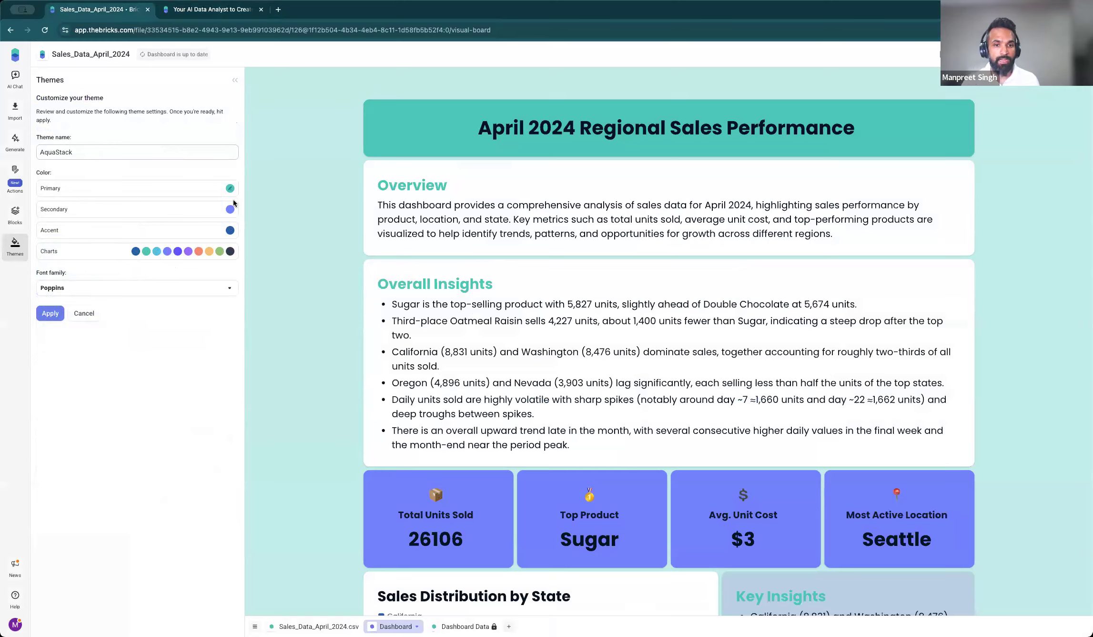
{"action": "left_click", "coordinate": [230, 230]}
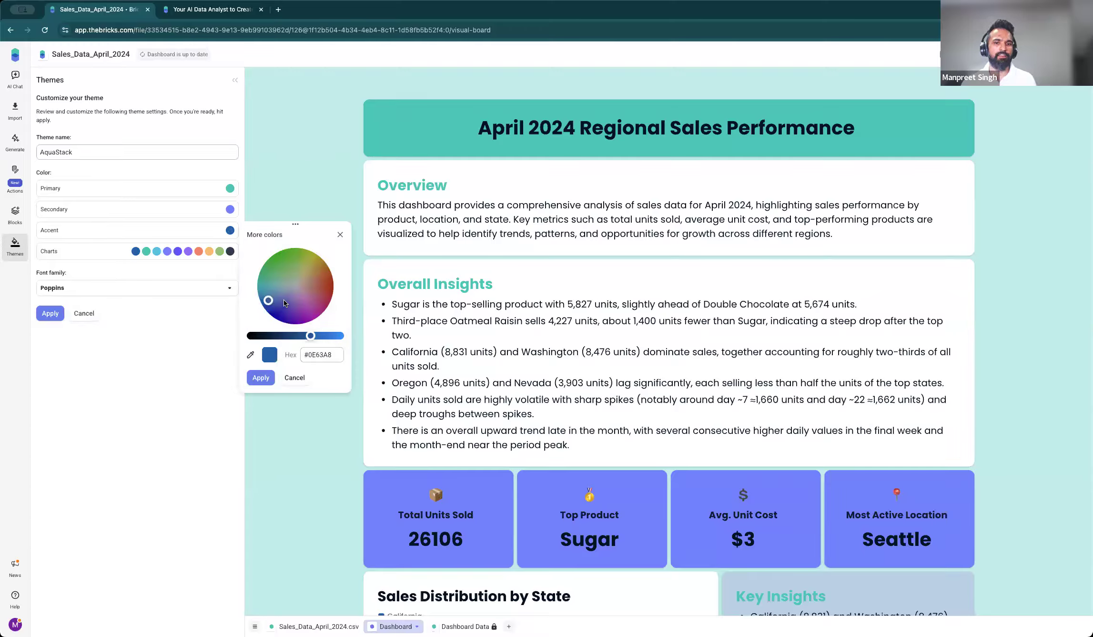
{"action": "left_click_drag", "start_coordinate": [265, 297], "coordinate": [272, 269]}
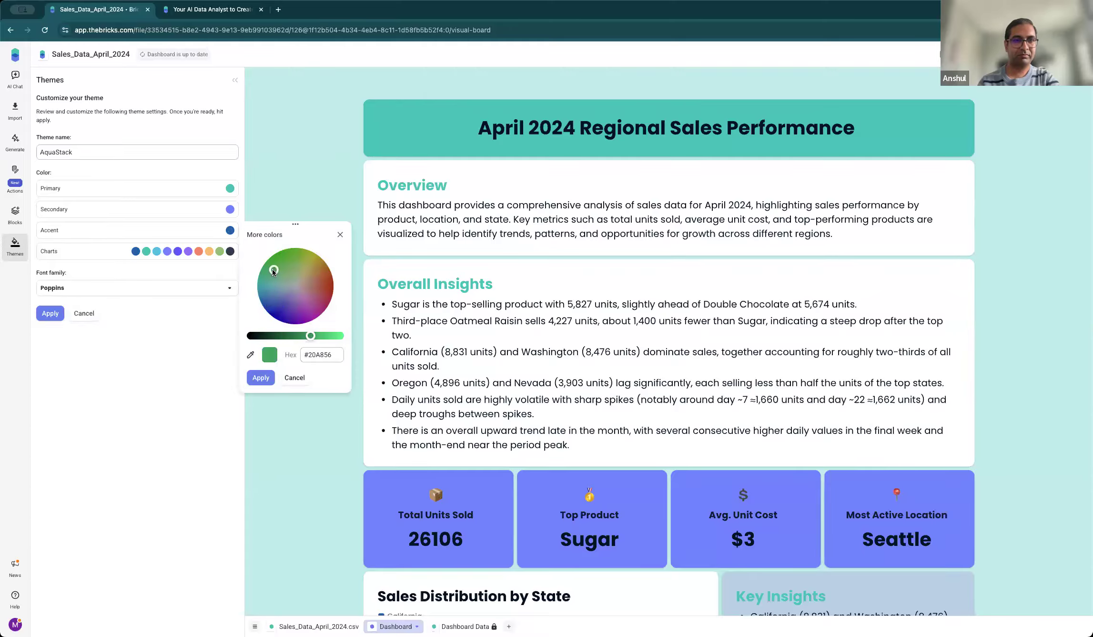
{"action": "left_click", "coordinate": [261, 377]}
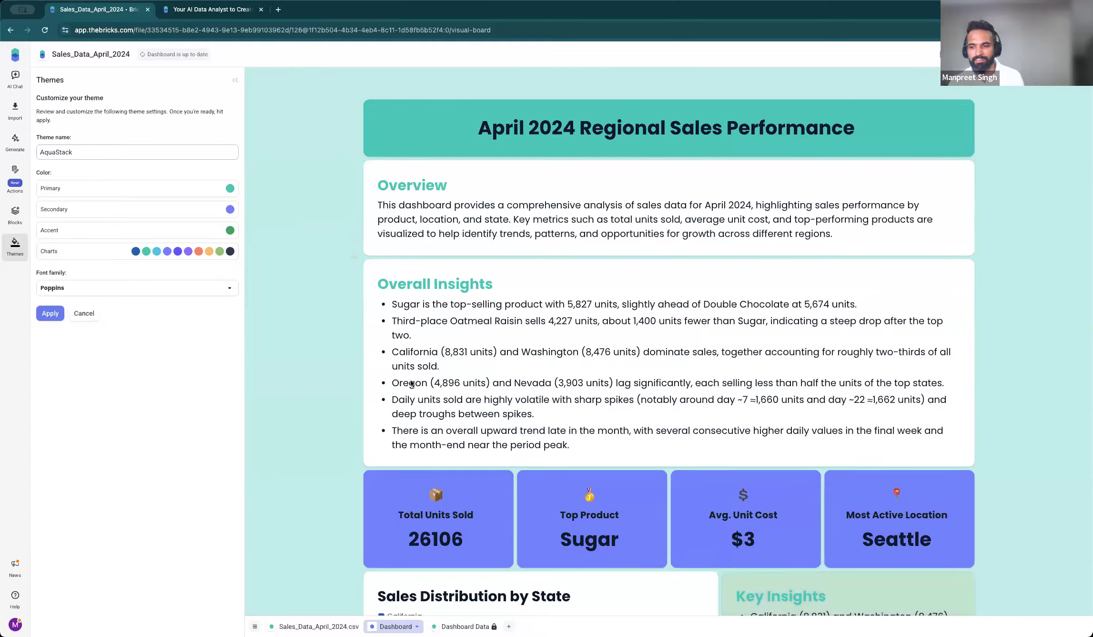
{"action": "scroll", "coordinate": [410, 382], "scroll_direction": "down", "scroll_amount": 20}
{"action": "scroll", "coordinate": [349, 353], "scroll_direction": "up", "scroll_amount": 20}
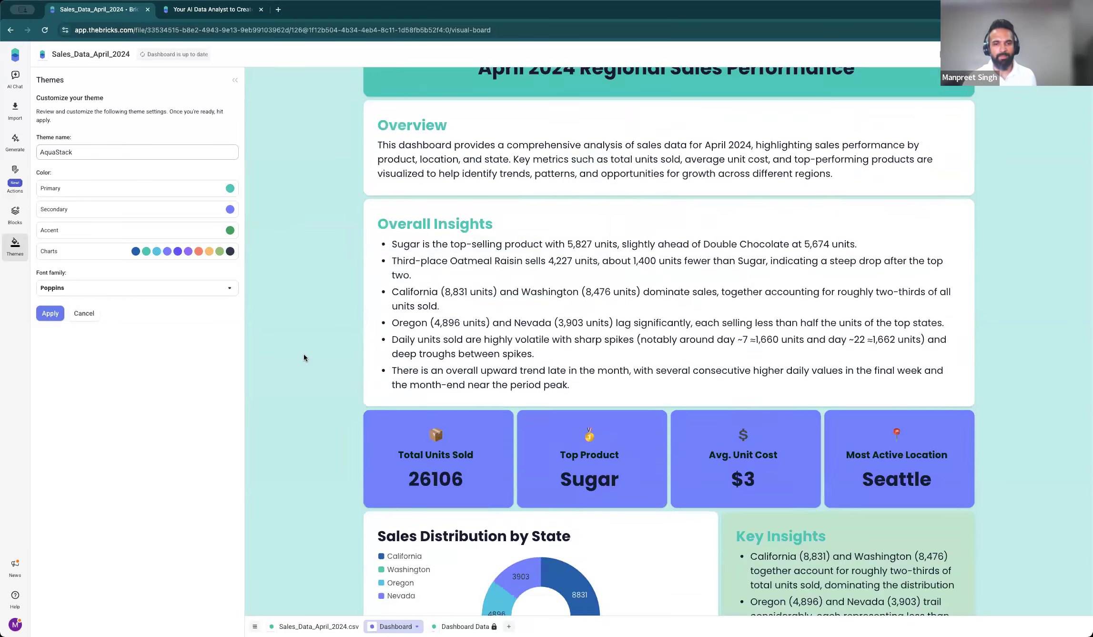
{"action": "scroll", "coordinate": [303, 358], "scroll_direction": "up", "scroll_amount": 2}
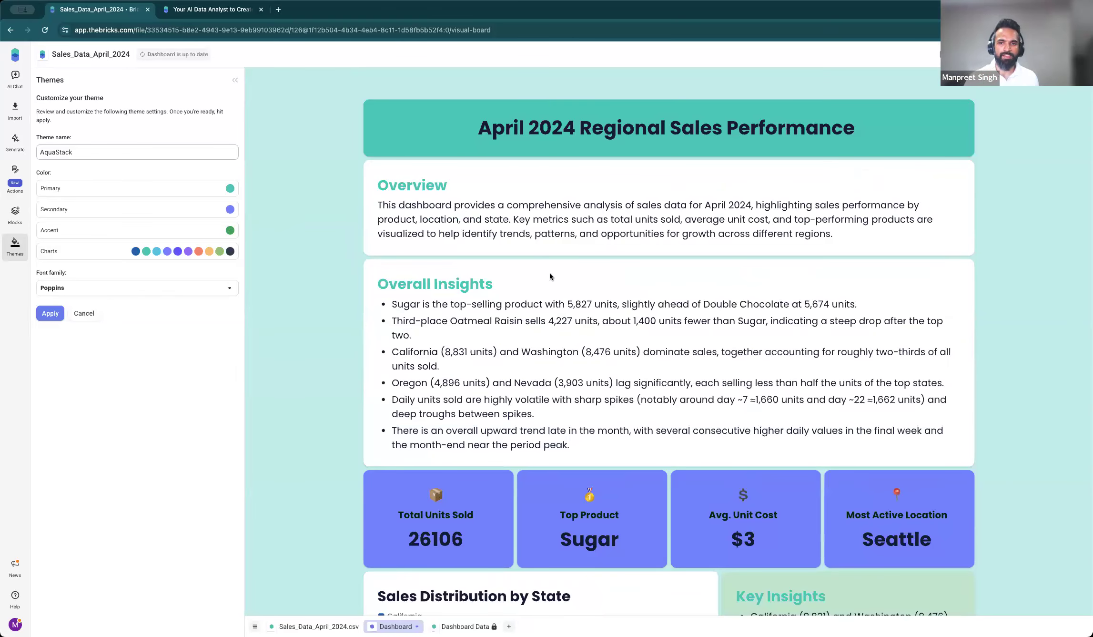
Try a bright green as the brand theme's primary color.
{"action": "scroll", "coordinate": [549, 273], "scroll_direction": "down", "scroll_amount": 15}
{"action": "left_click", "coordinate": [227, 189]}
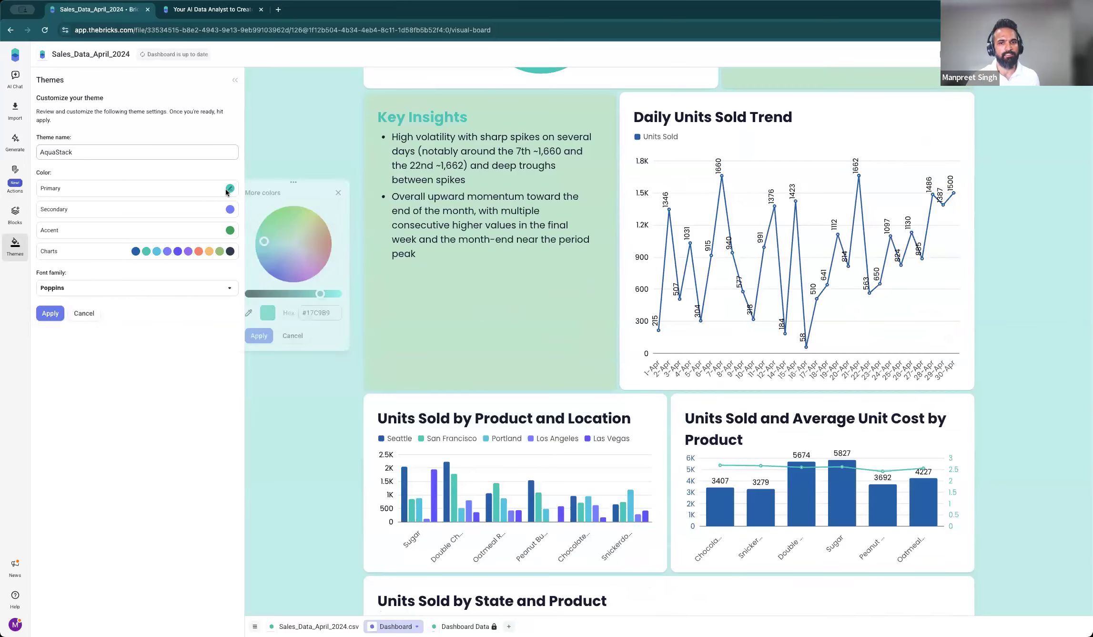
{"action": "left_click_drag", "start_coordinate": [266, 242], "coordinate": [286, 223]}
{"action": "scroll", "coordinate": [456, 263], "scroll_direction": "up", "scroll_amount": 15}
{"action": "left_click", "coordinate": [261, 336]}
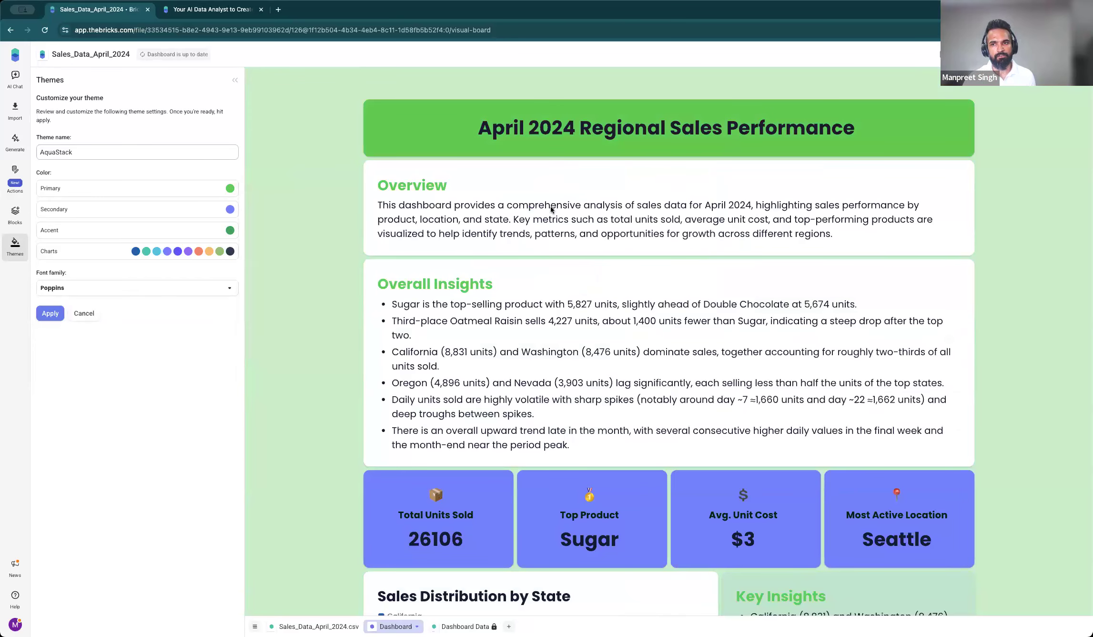
Set the brand theme's primary color to blue #449DC9.
{"action": "left_click", "coordinate": [230, 189]}
{"action": "left_click_drag", "start_coordinate": [293, 220], "coordinate": [275, 252]}
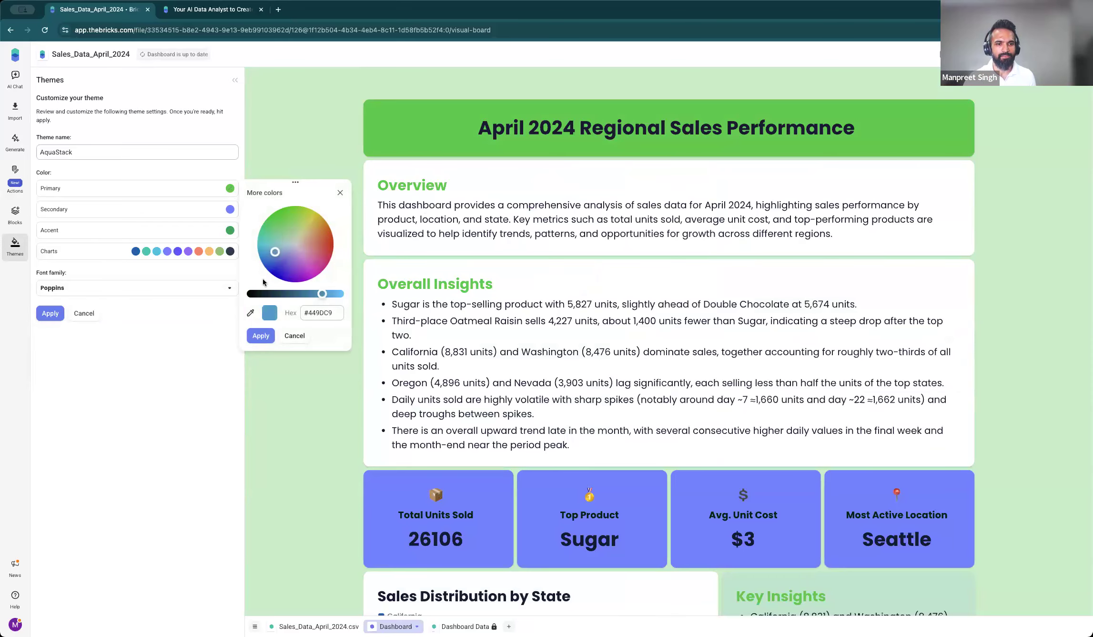
{"action": "left_click", "coordinate": [67, 320]}
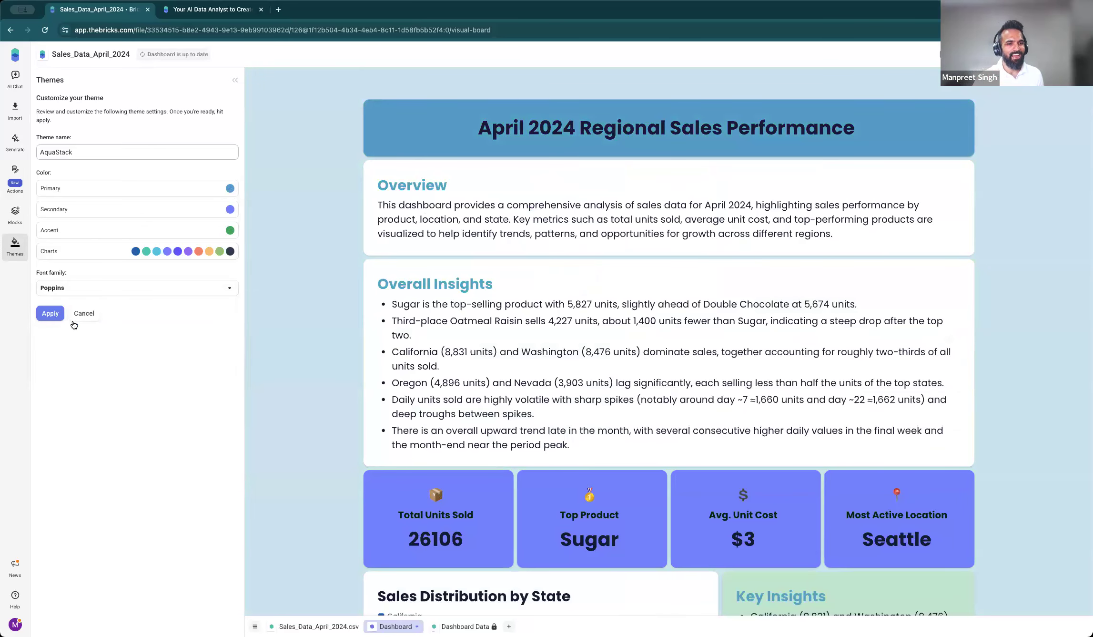
Set the brand theme's font family to Noto Serif and apply the customized theme to the dashboard.
{"action": "left_click", "coordinate": [139, 289]}
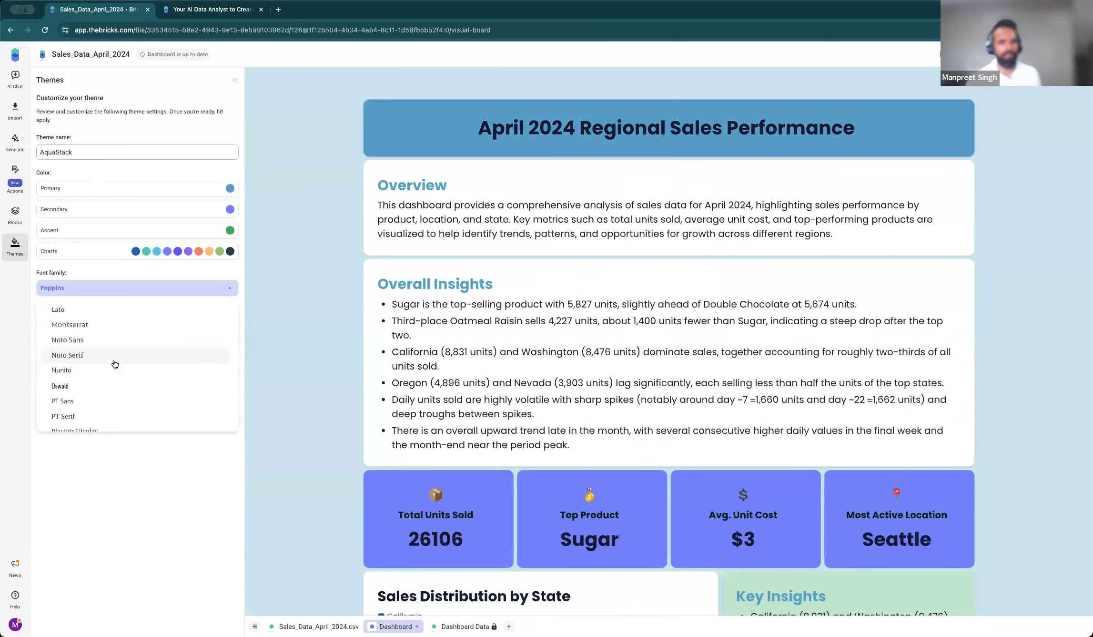
{"action": "left_click", "coordinate": [77, 355]}
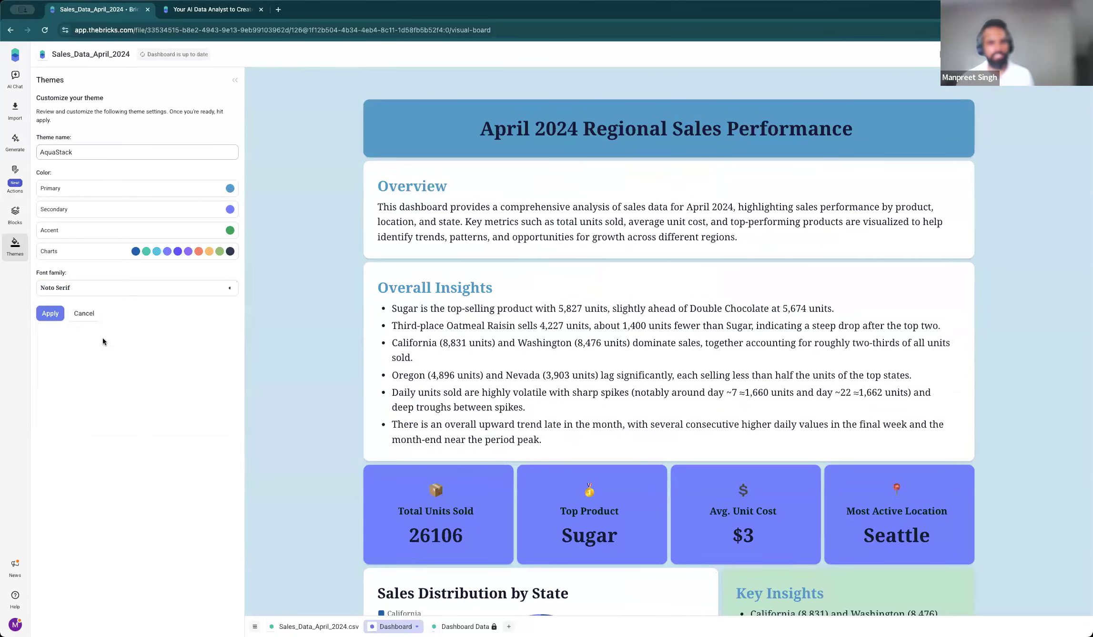
{"action": "left_click", "coordinate": [50, 315]}
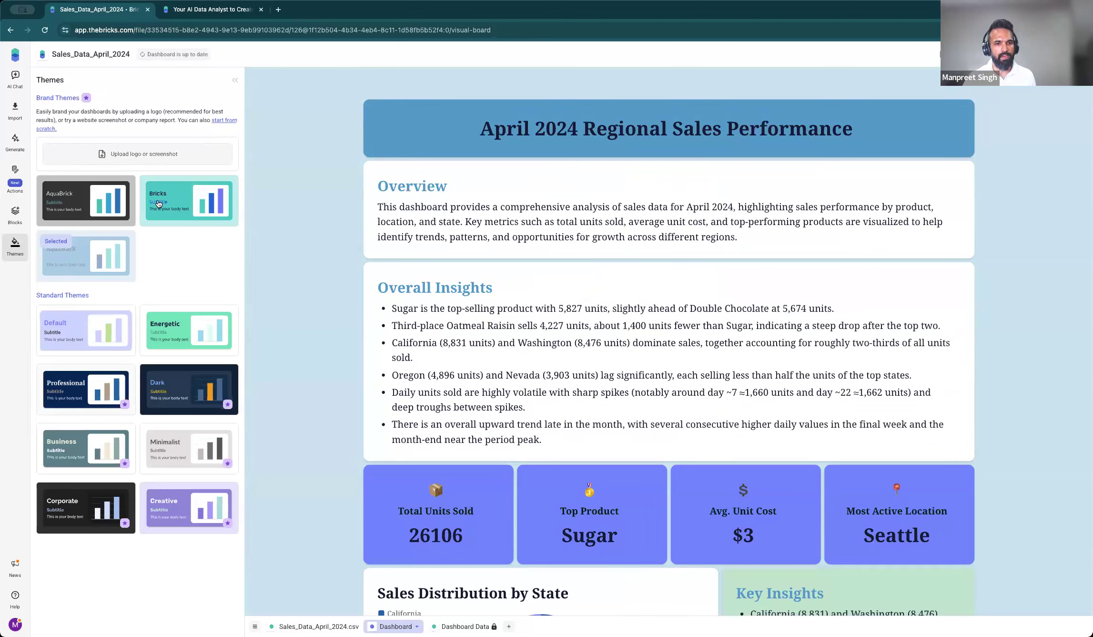
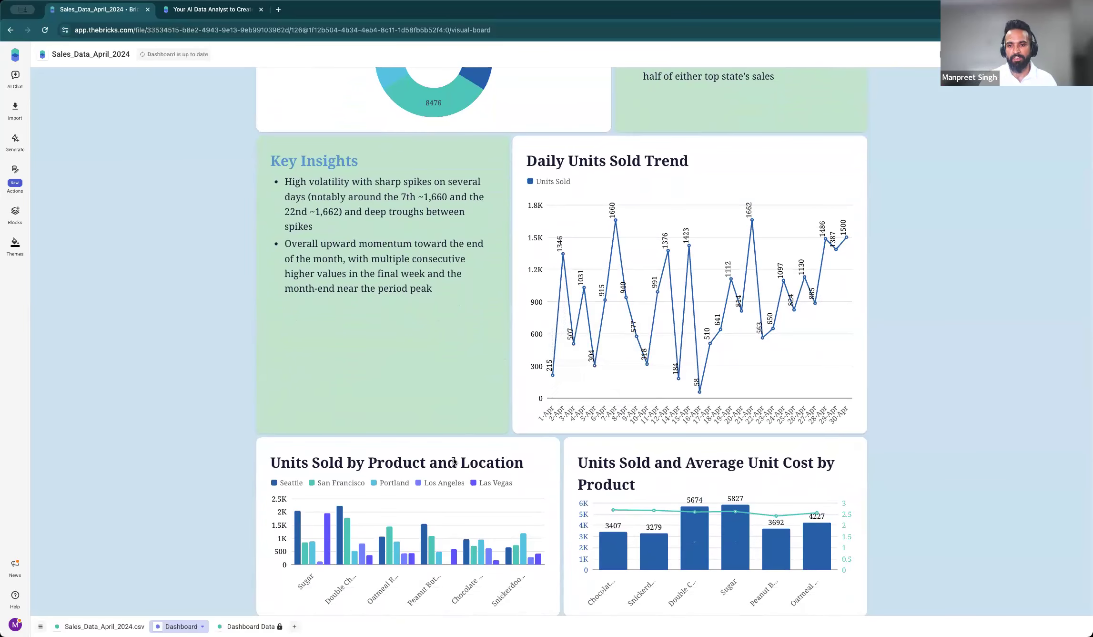
{"action": "scroll", "coordinate": [446, 301], "scroll_direction": "down", "scroll_amount": 3}
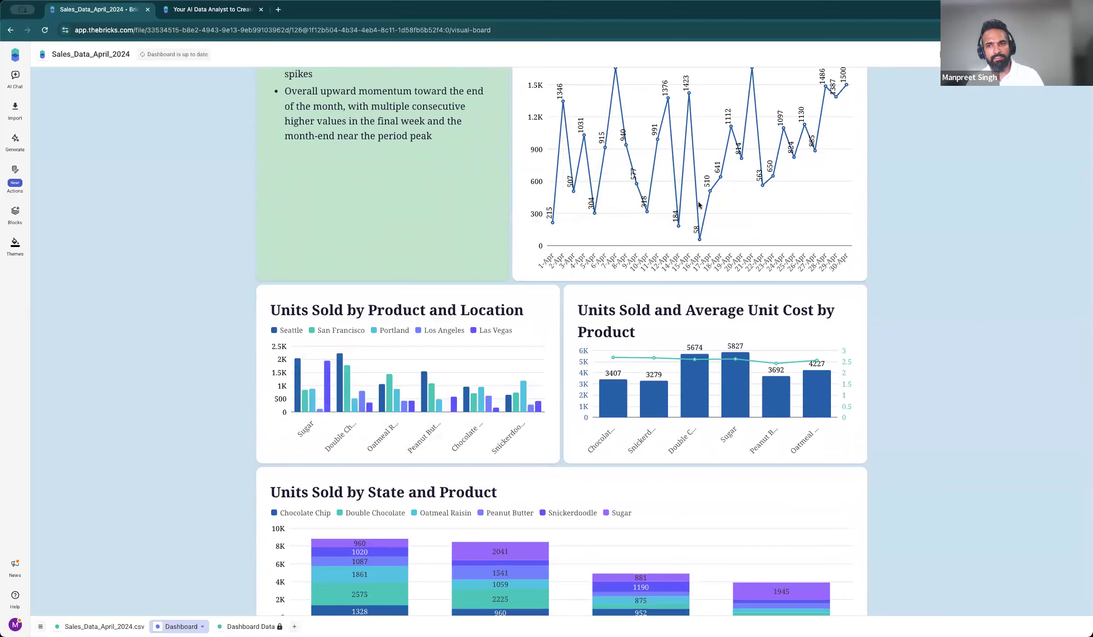
Review the restyled dashboard's insights, charts and tables from the title down to the Units Sold by Location and State table.
{"action": "scroll", "coordinate": [700, 205], "scroll_direction": "up", "scroll_amount": 3}
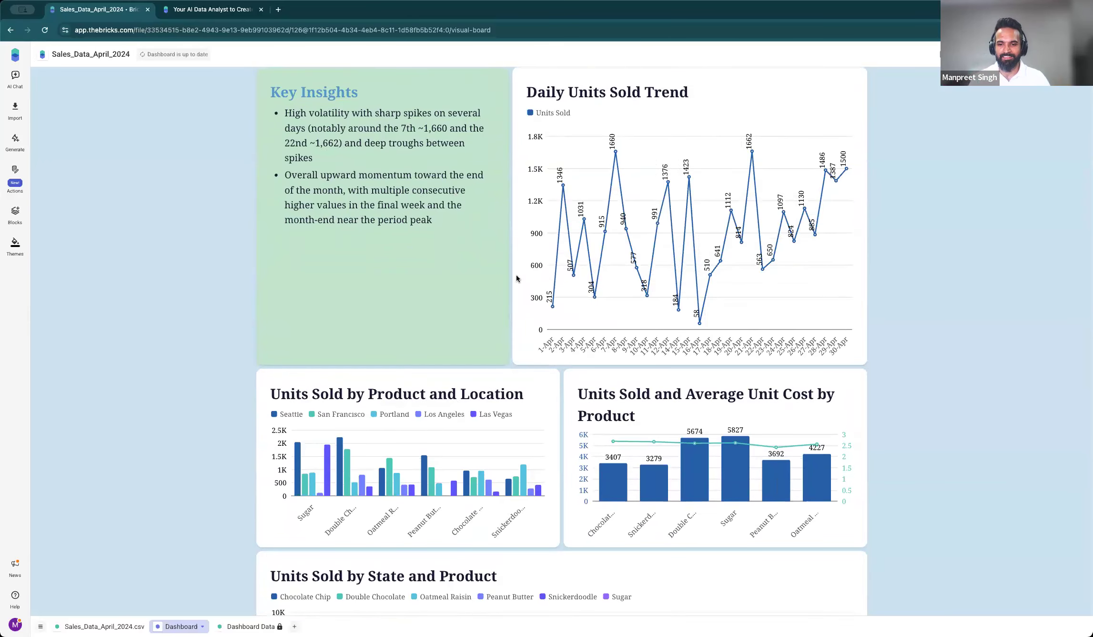
{"action": "scroll", "coordinate": [515, 279], "scroll_direction": "down", "scroll_amount": 15}
{"action": "scroll", "coordinate": [631, 232], "scroll_direction": "up", "scroll_amount": 4}
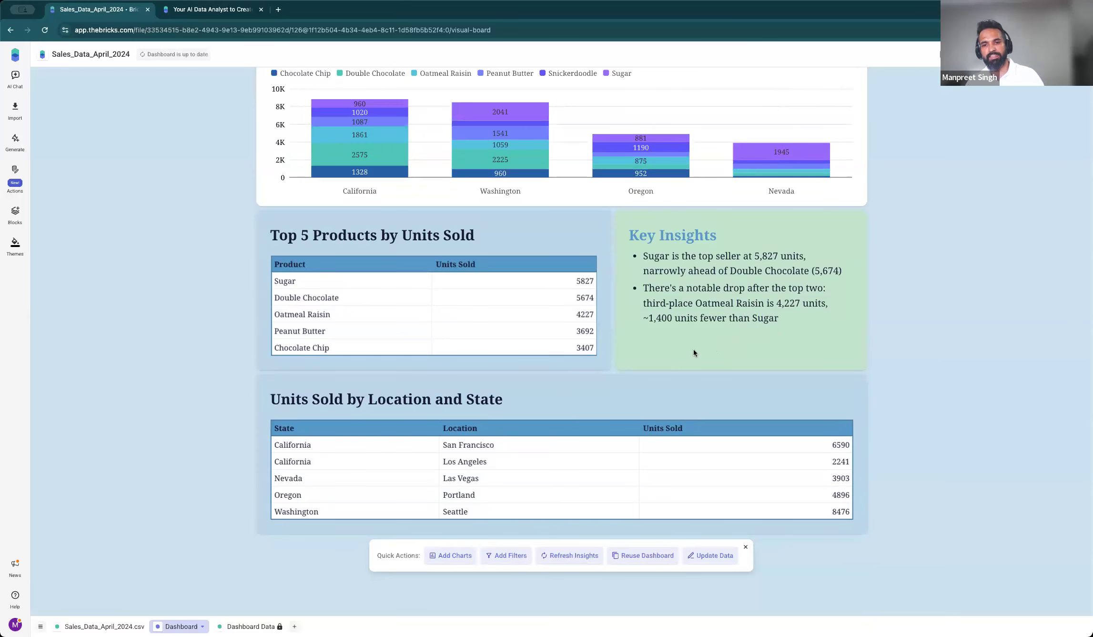
{"action": "scroll", "coordinate": [574, 382], "scroll_direction": "up", "scroll_amount": 5}
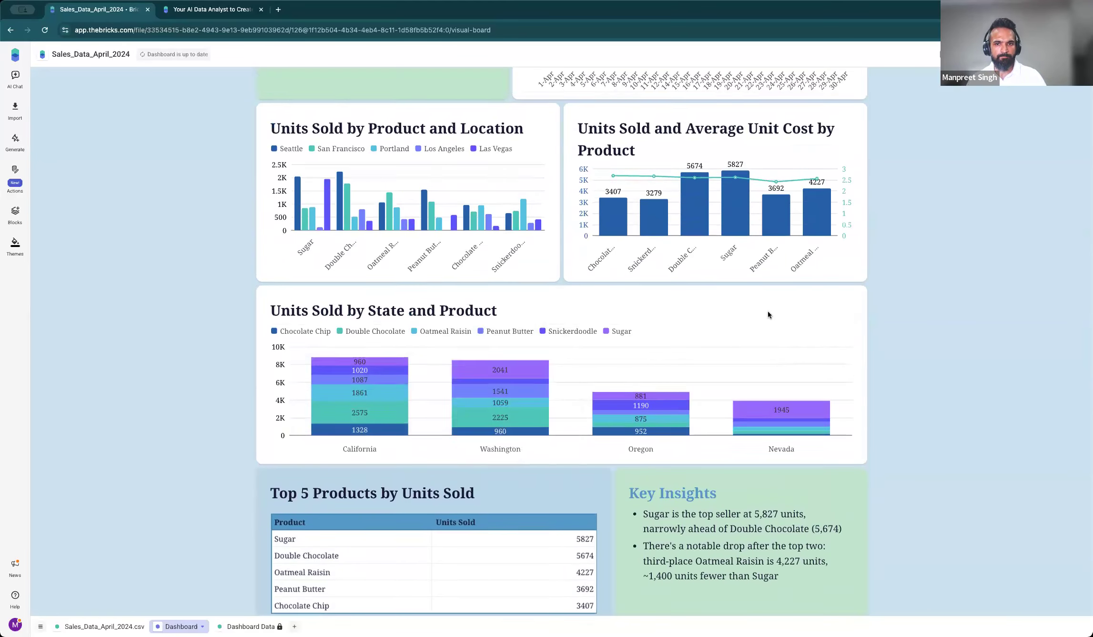
{"action": "scroll", "coordinate": [766, 311], "scroll_direction": "up", "scroll_amount": 15}
{"action": "scroll", "coordinate": [766, 310], "scroll_direction": "up", "scroll_amount": 5}
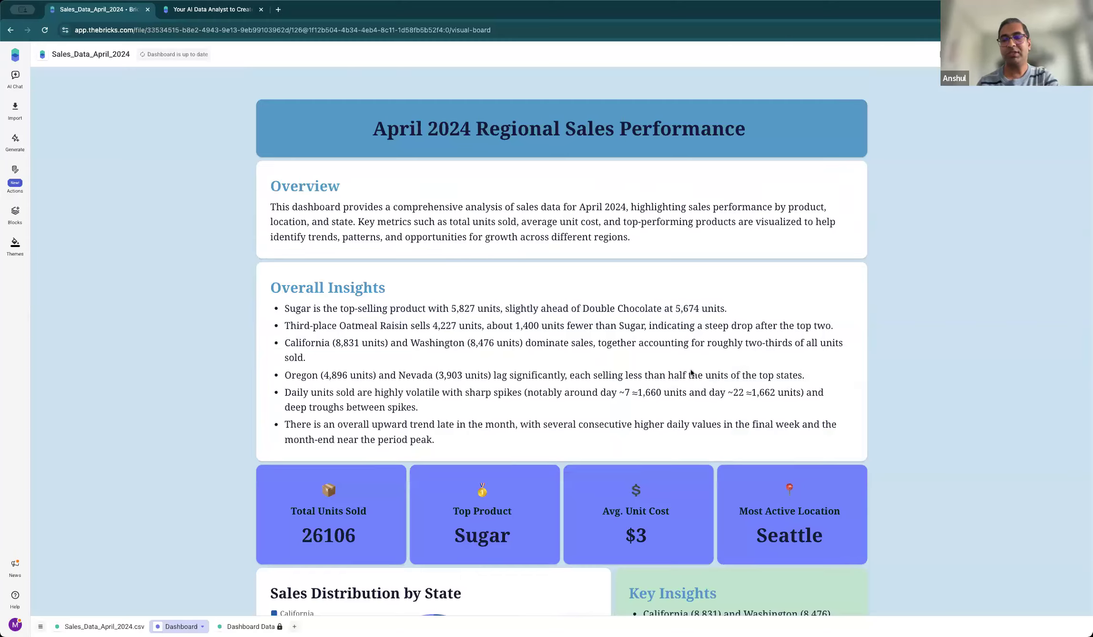
{"action": "scroll", "coordinate": [692, 374], "scroll_direction": "down", "scroll_amount": 15}
{"action": "scroll", "coordinate": [692, 372], "scroll_direction": "up", "scroll_amount": 10}
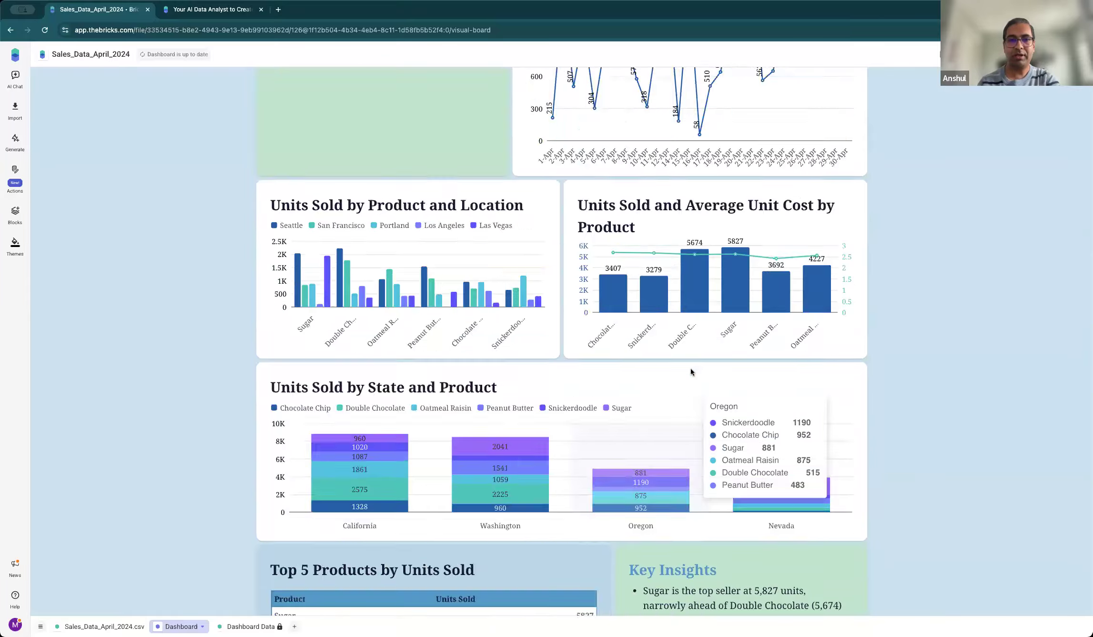
{"action": "scroll", "coordinate": [692, 372], "scroll_direction": "down", "scroll_amount": 20}
{"action": "scroll", "coordinate": [691, 368], "scroll_direction": "up", "scroll_amount": 10}
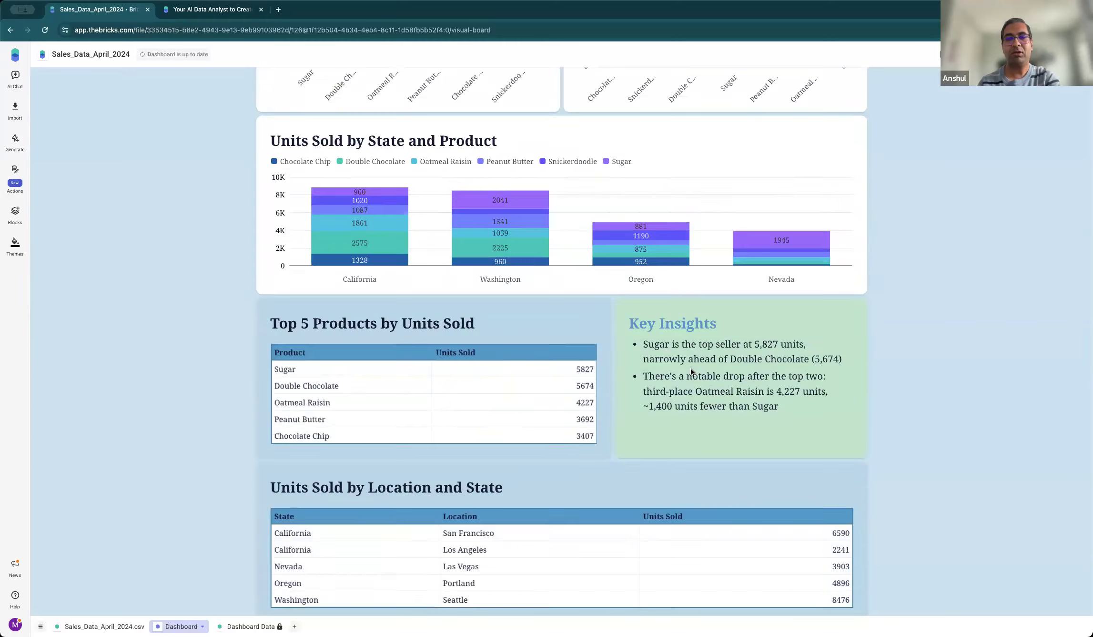
{"action": "scroll", "coordinate": [692, 371], "scroll_direction": "down", "scroll_amount": 12}
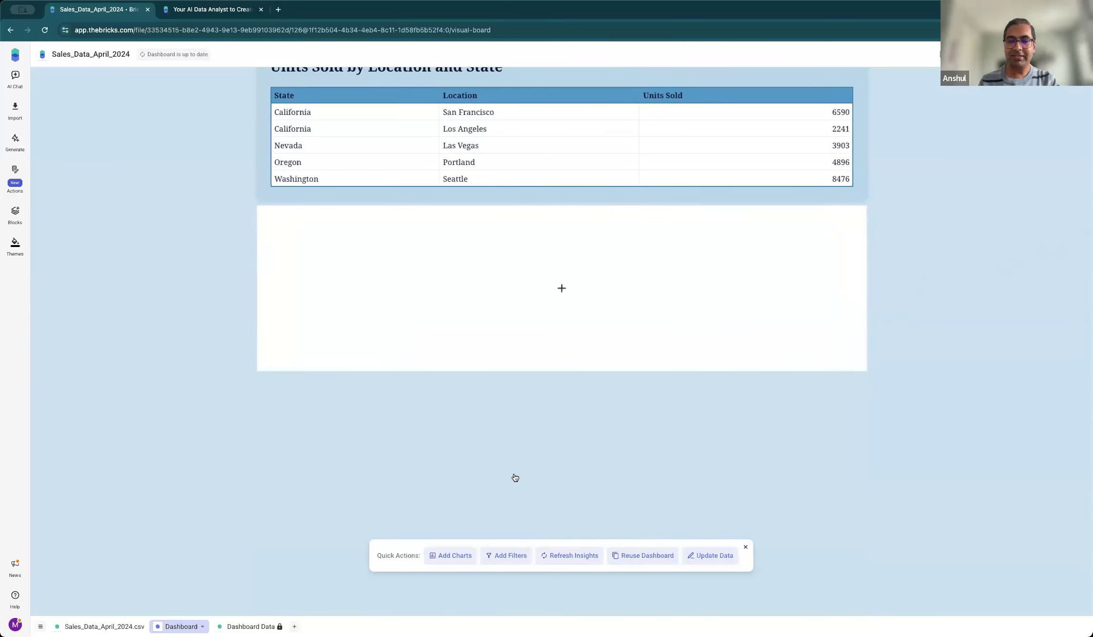
{"action": "scroll", "coordinate": [768, 405], "scroll_direction": "up", "scroll_amount": 7}
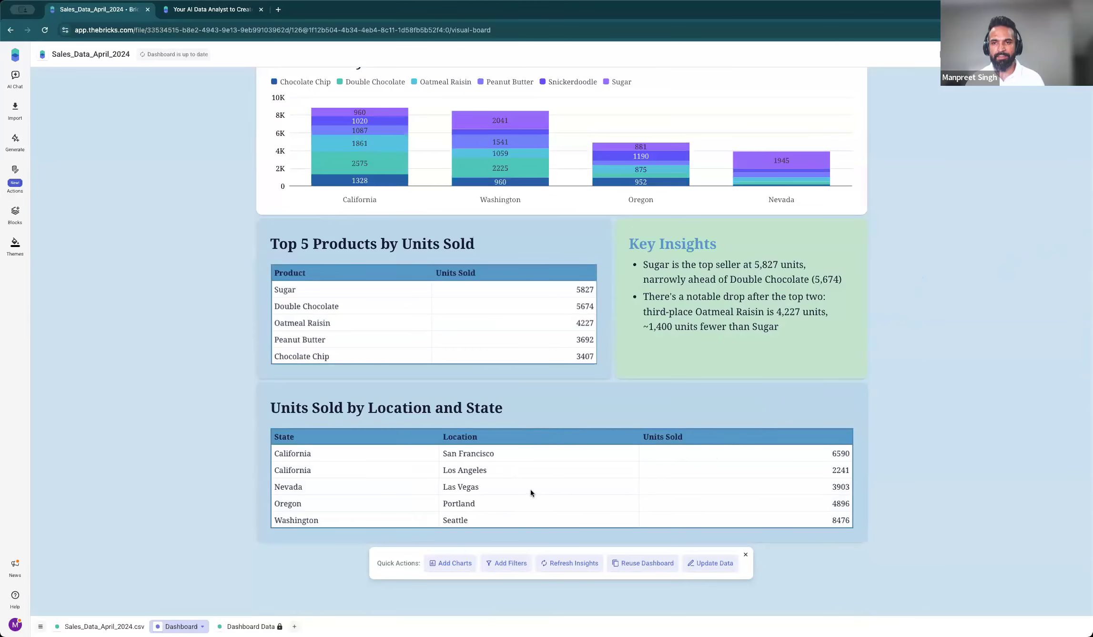
{"action": "scroll", "coordinate": [521, 483], "scroll_direction": "up", "scroll_amount": 3}
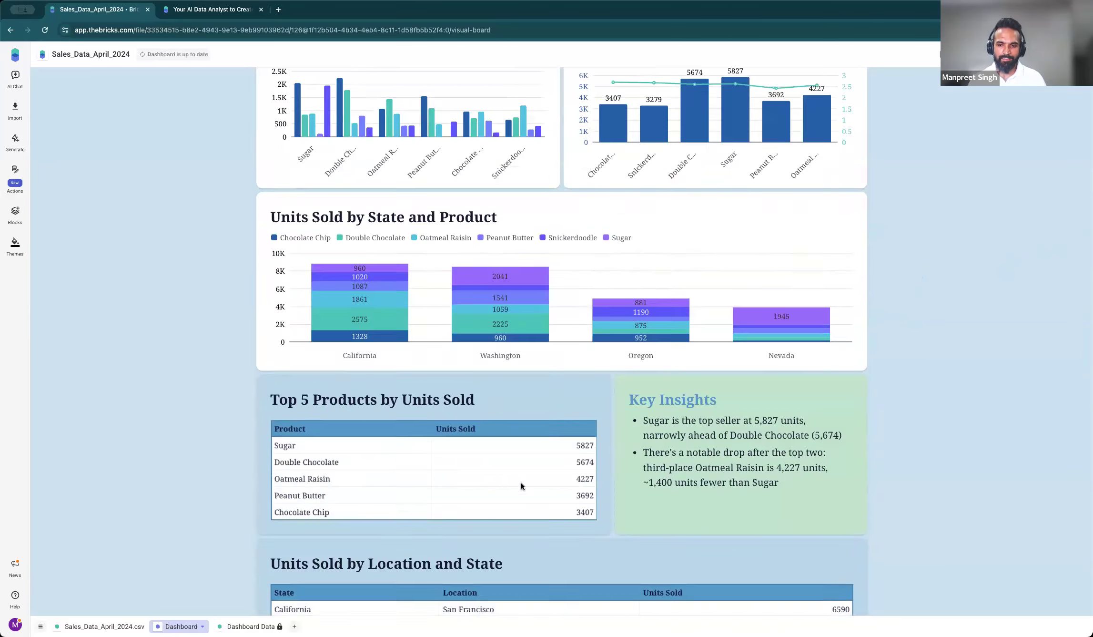
Generate new chart suggestions and add the suggested Daily Average Unit Cost vs. Units Sold chart to the dashboard.
{"action": "scroll", "coordinate": [521, 483], "scroll_direction": "down", "scroll_amount": 10}
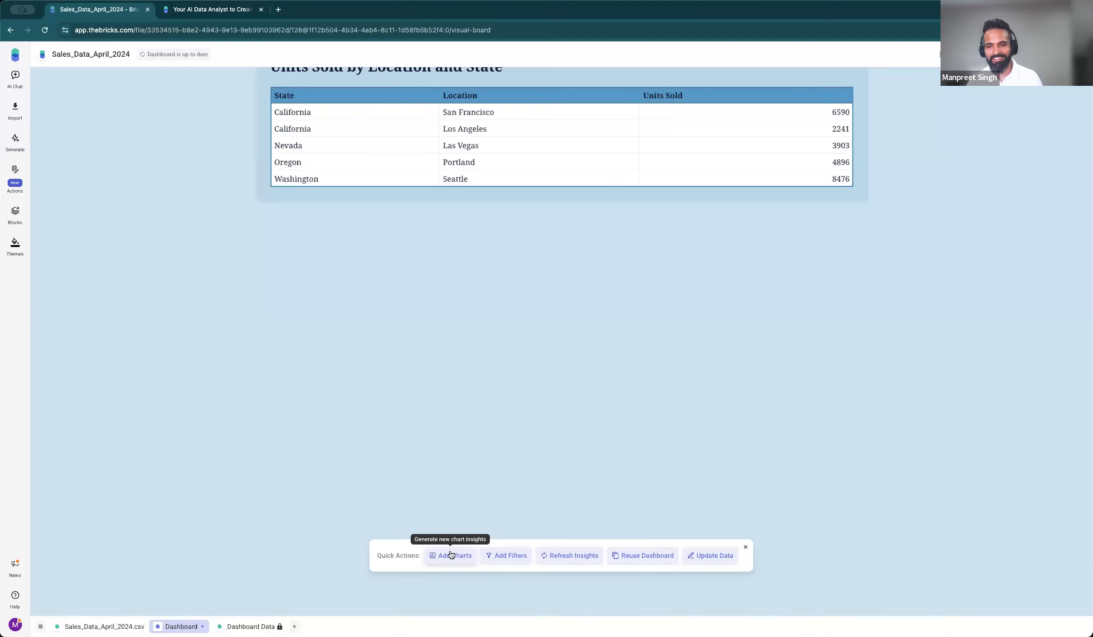
{"action": "left_click", "coordinate": [450, 555]}
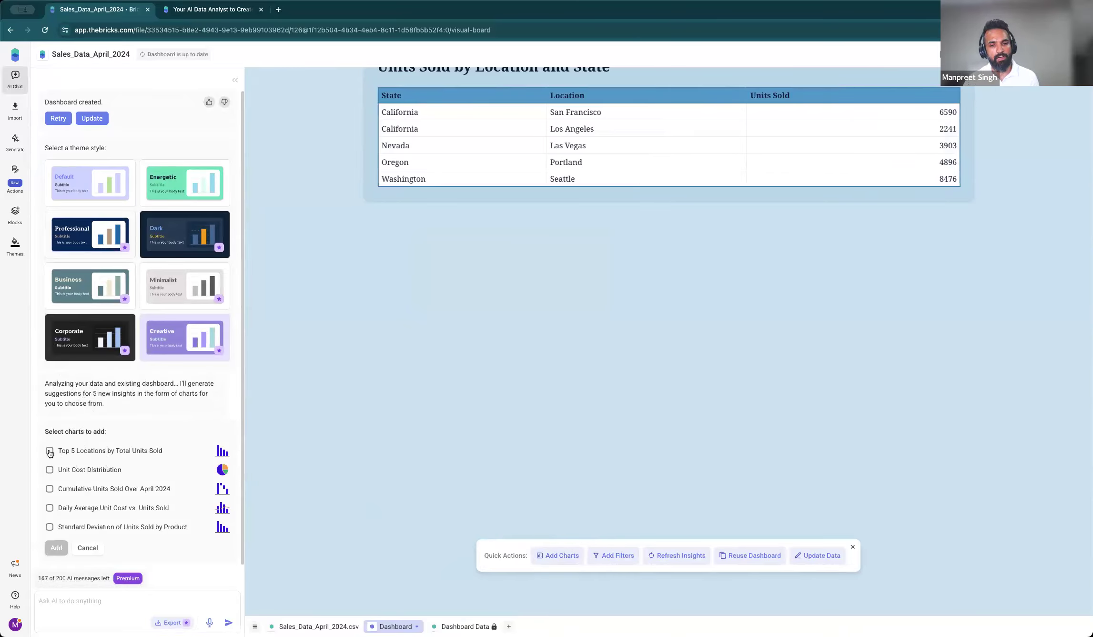
{"action": "left_click", "coordinate": [50, 471]}
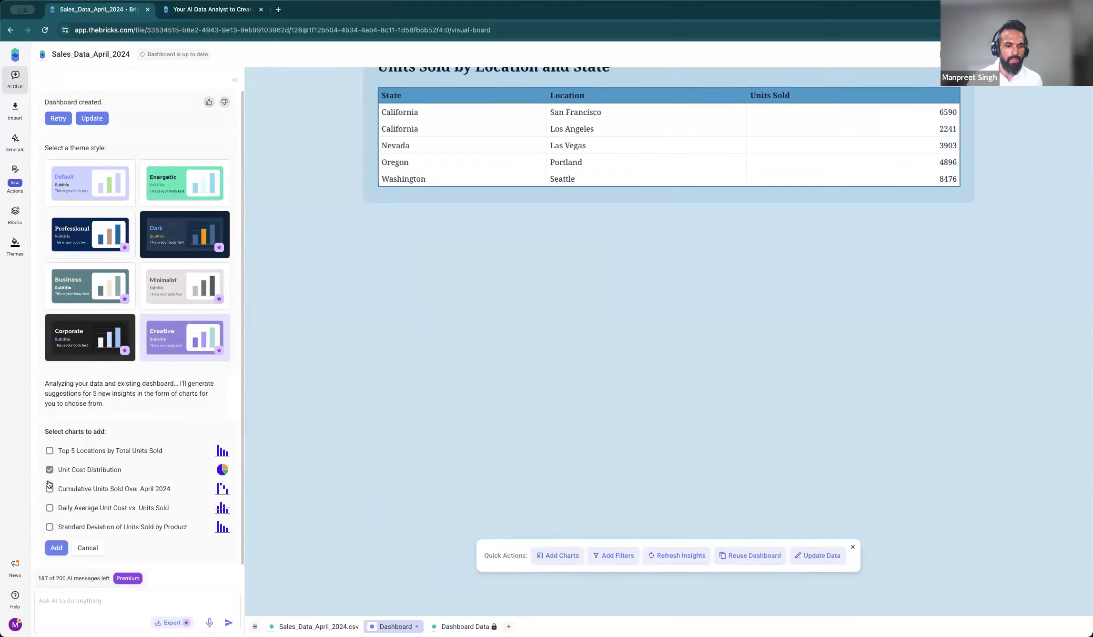
{"action": "left_click", "coordinate": [50, 471]}
{"action": "left_click", "coordinate": [49, 490]}
{"action": "left_click", "coordinate": [49, 490]}
{"action": "left_click", "coordinate": [50, 508]}
{"action": "left_click", "coordinate": [55, 547]}
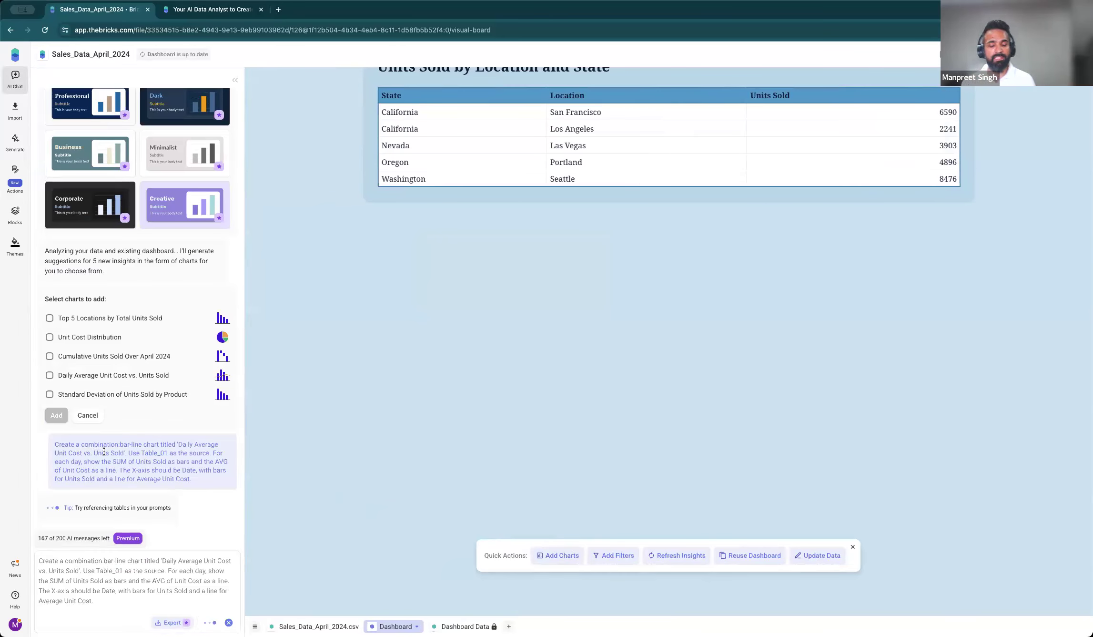
{"action": "mouse_move", "coordinate": [206, 477]}
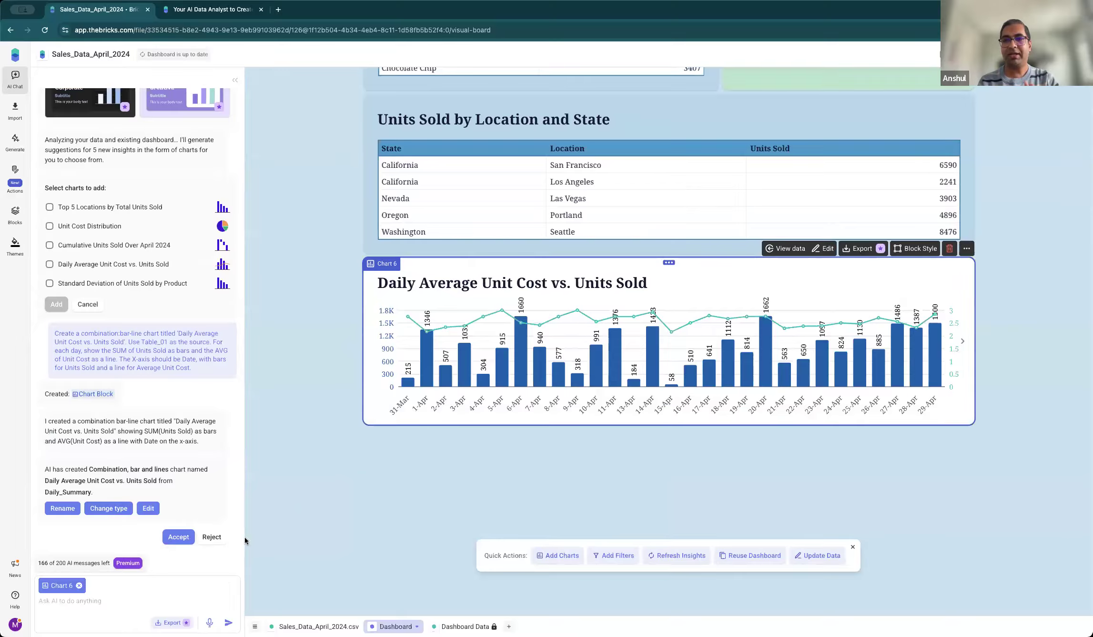
Ask the AI assistant to "change color of the bars in this chart to red" for the new daily chart.
{"action": "left_click", "coordinate": [116, 599]}
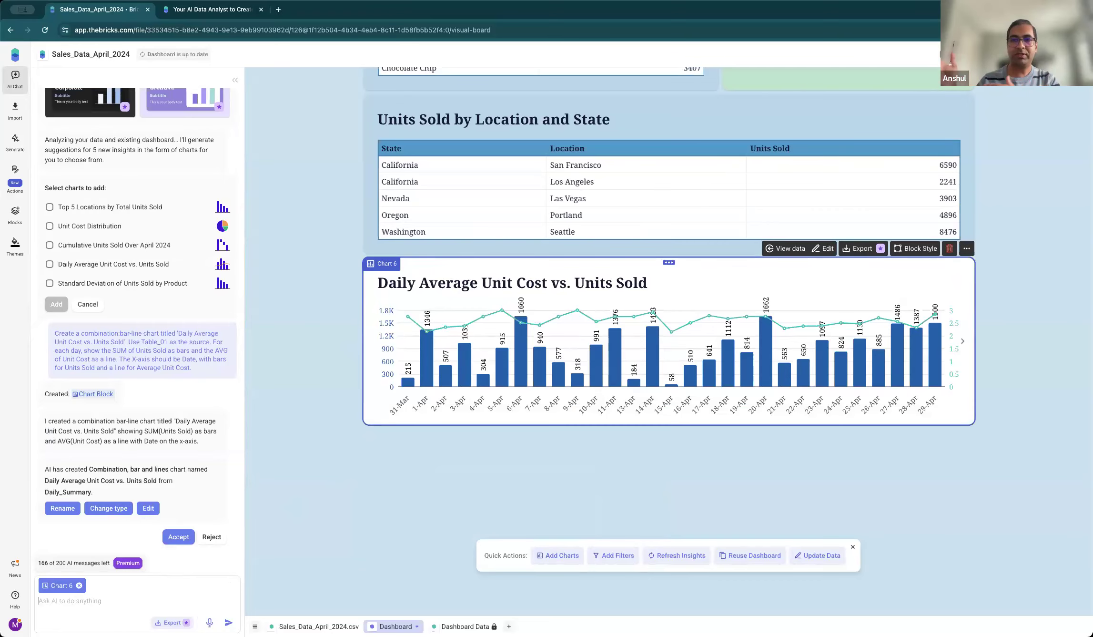
{"action": "type", "text": "change"}
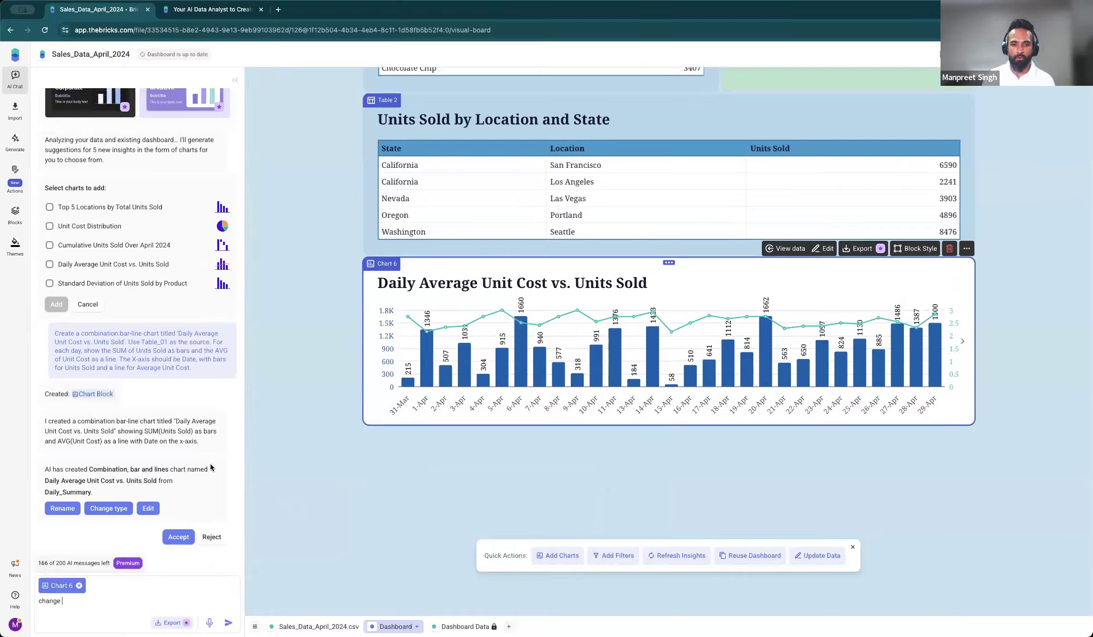
{"action": "type", "text": "color of the ba"}
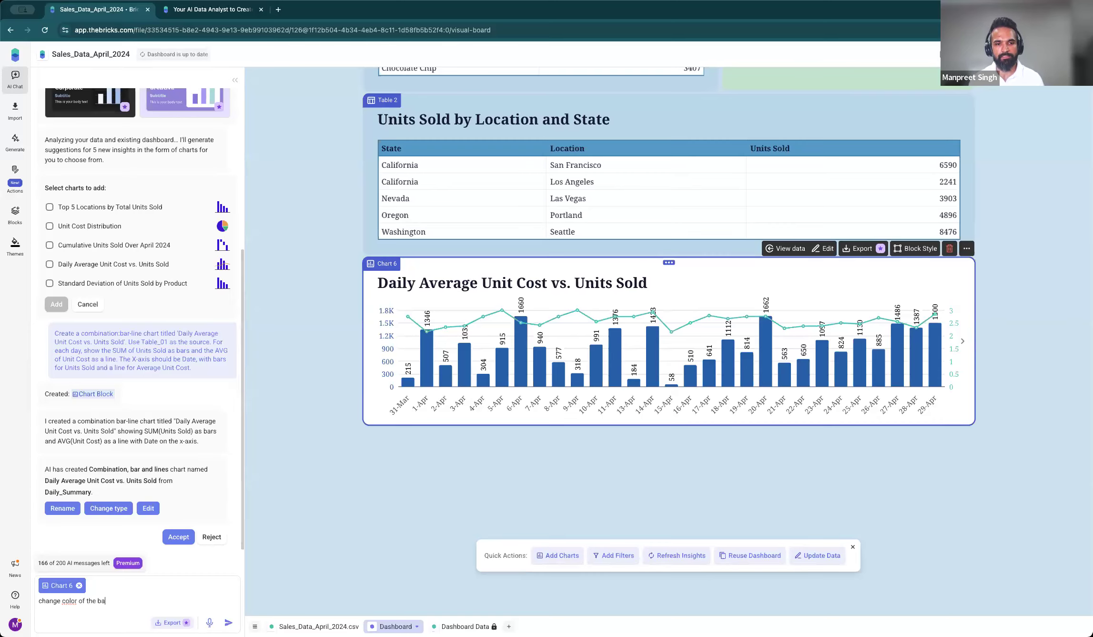
{"action": "type", "text": "rs in th"}
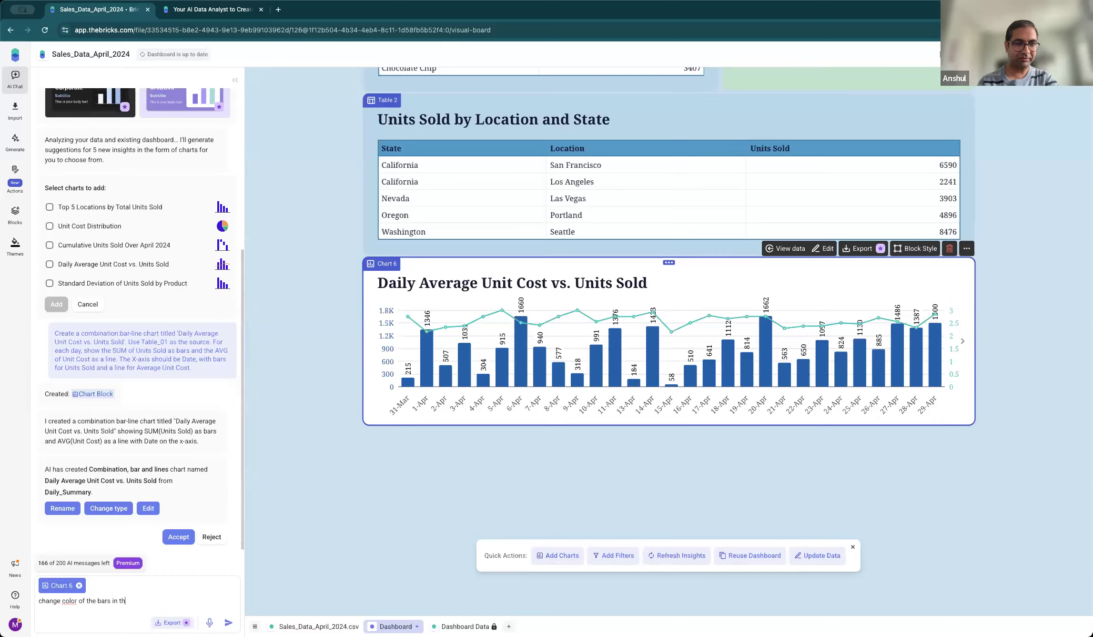
{"action": "type", "text": "is chart"}
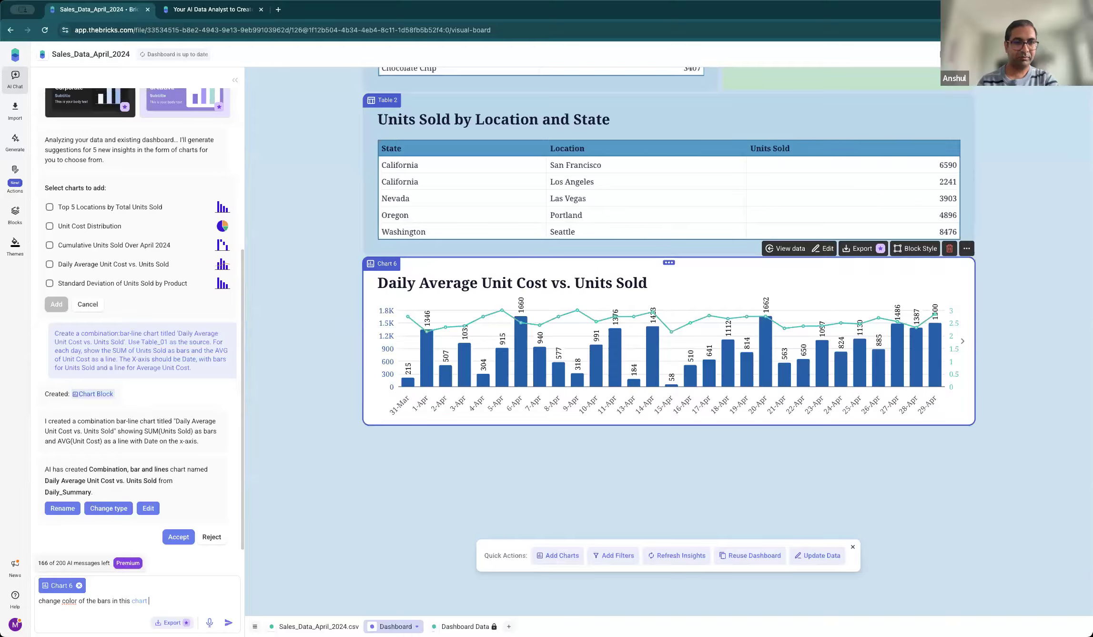
{"action": "type", "text": " to r"}
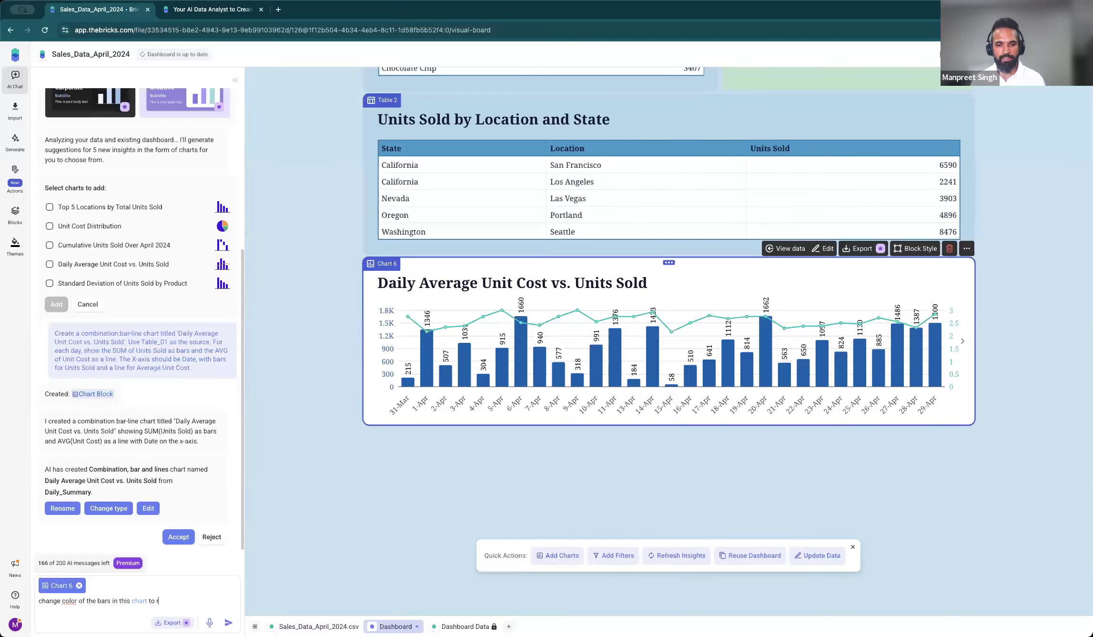
{"action": "type", "text": "ed"}
{"action": "key", "text": "Return"}
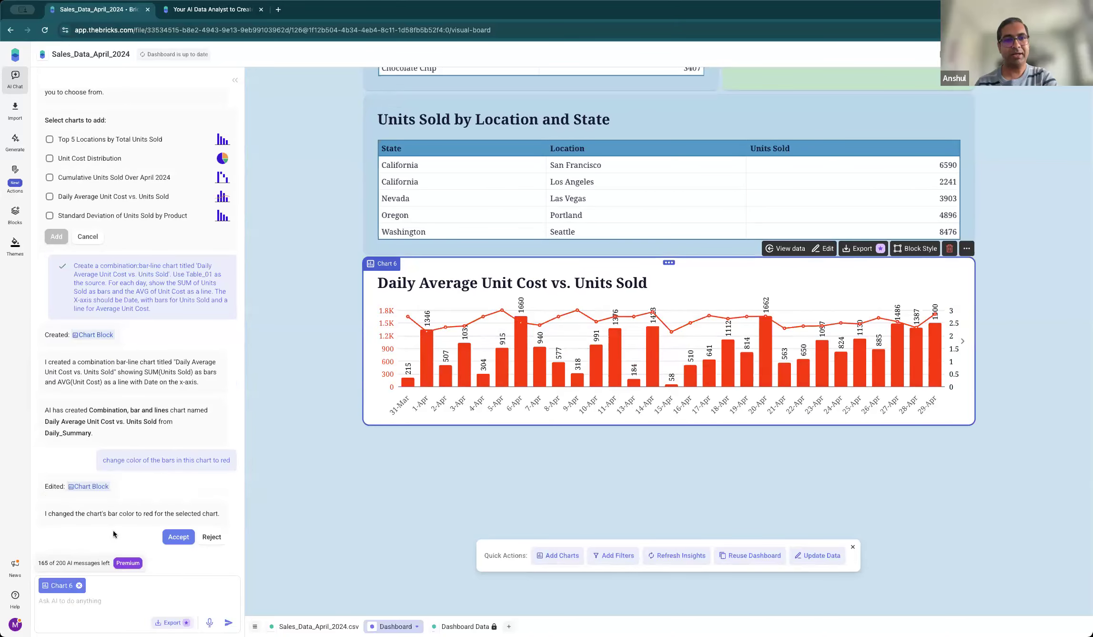
{"action": "scroll", "coordinate": [609, 410], "scroll_direction": "up", "scroll_amount": 5}
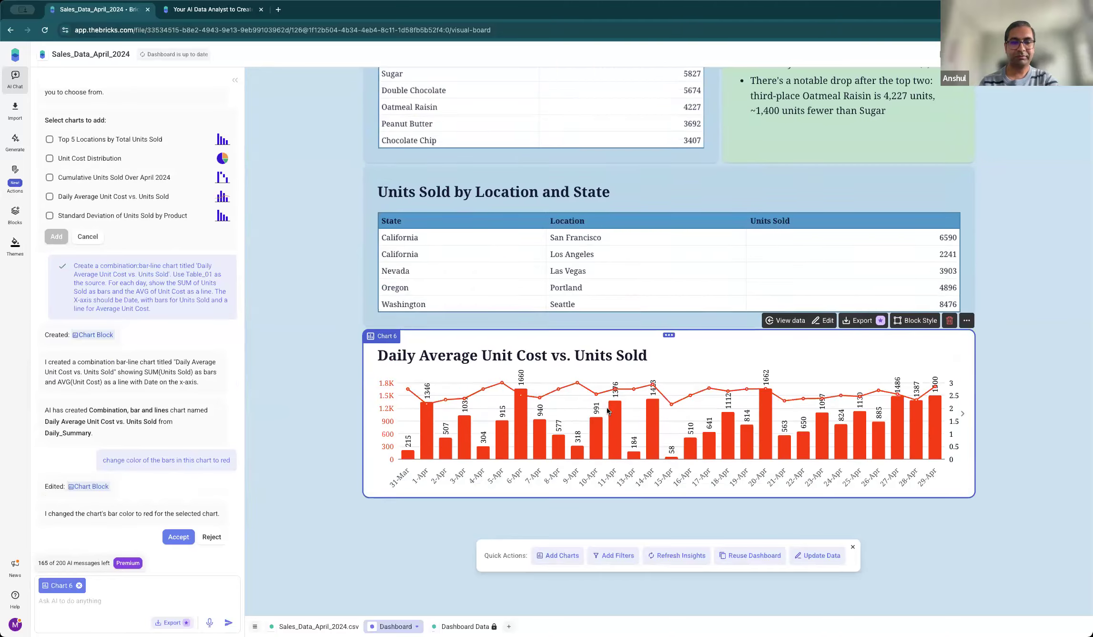
{"action": "scroll", "coordinate": [751, 435], "scroll_direction": "down", "scroll_amount": 3}
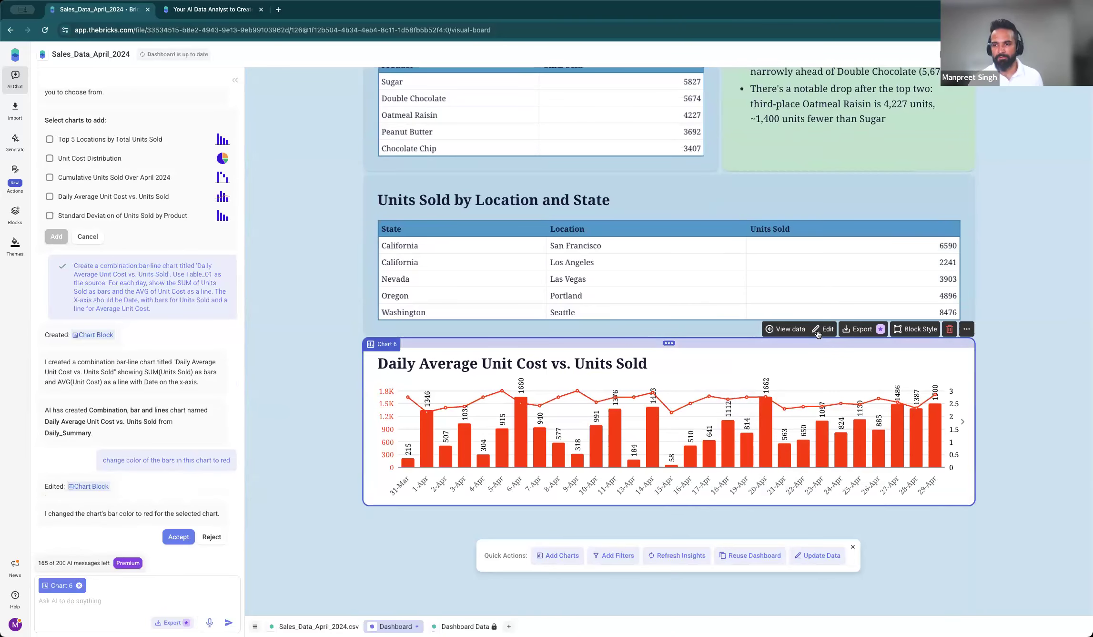
{"action": "scroll", "coordinate": [772, 372], "scroll_direction": "up", "scroll_amount": 1}
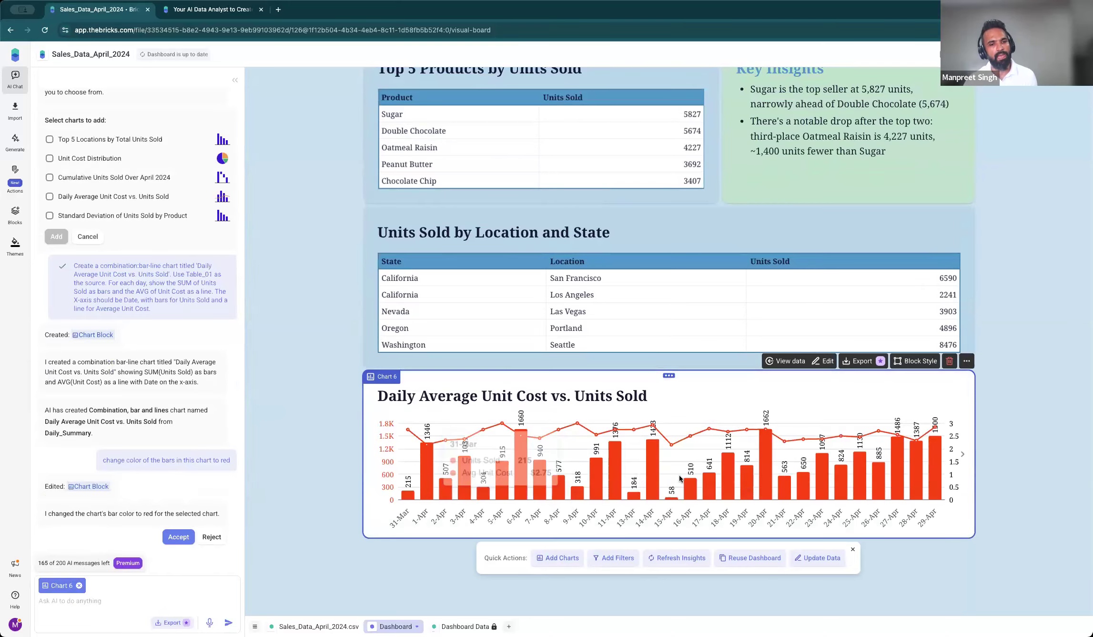
{"action": "left_click", "coordinate": [821, 363]}
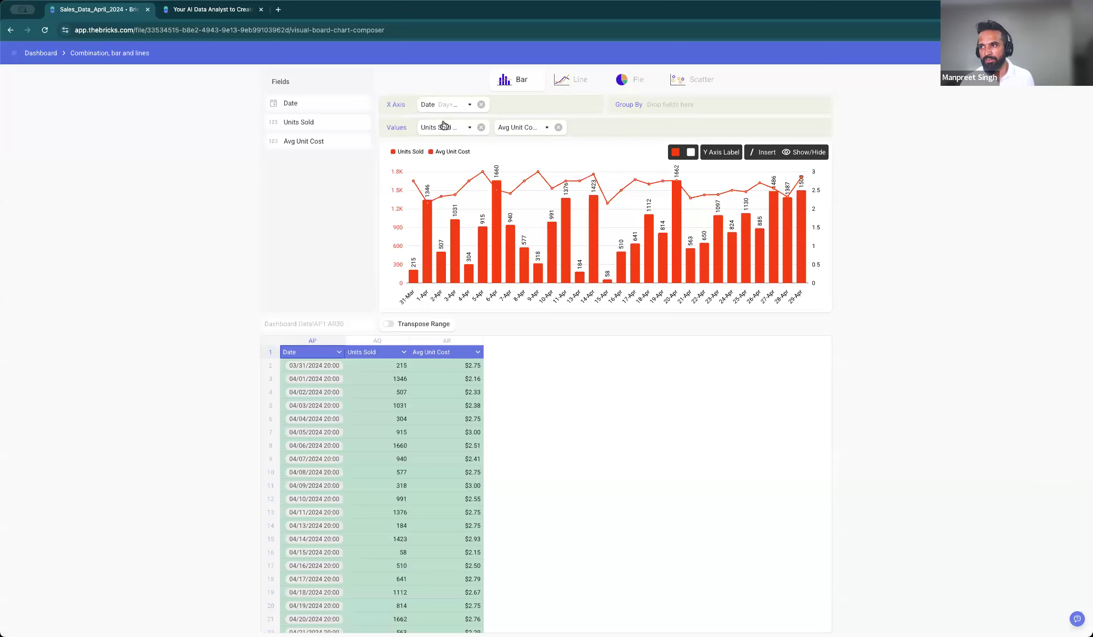
{"action": "left_click", "coordinate": [856, 380]}
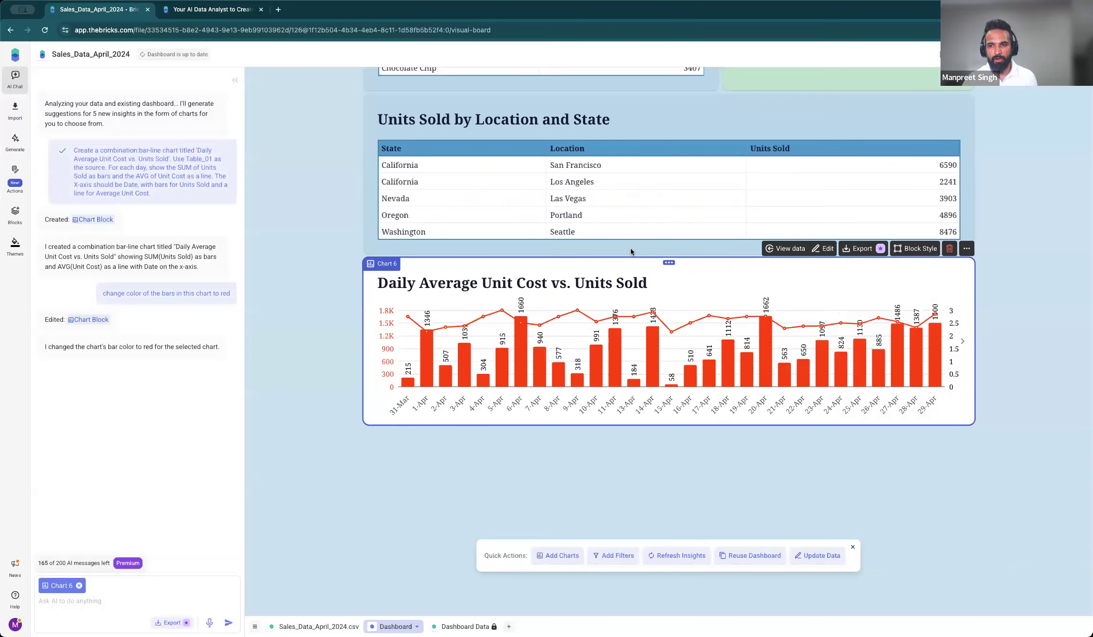
{"action": "left_click", "coordinate": [625, 281]}
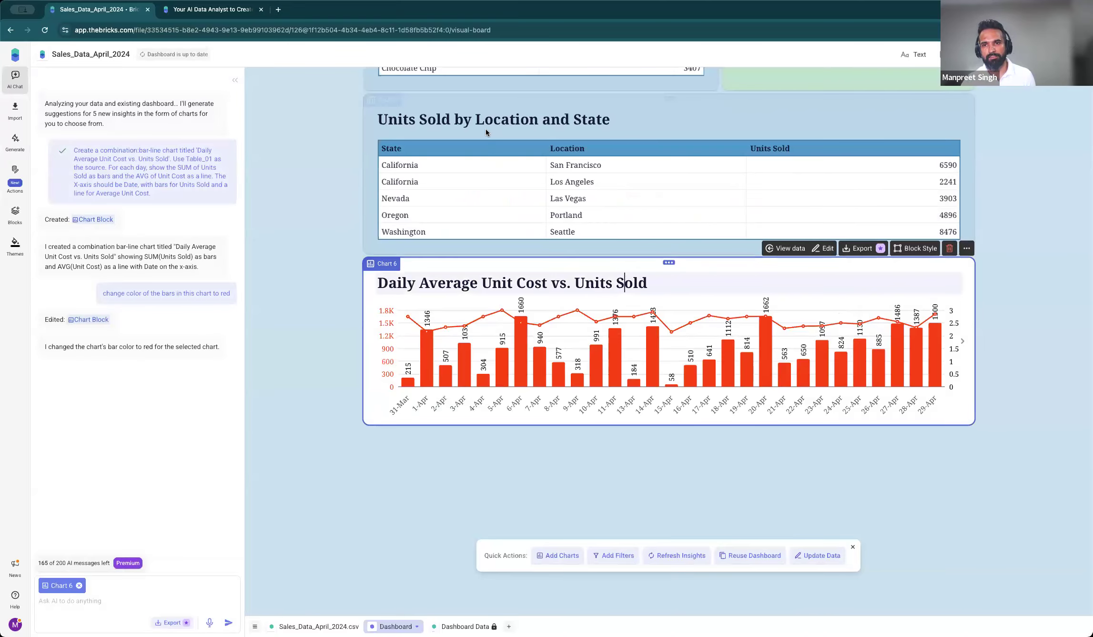
{"action": "left_click", "coordinate": [503, 150]}
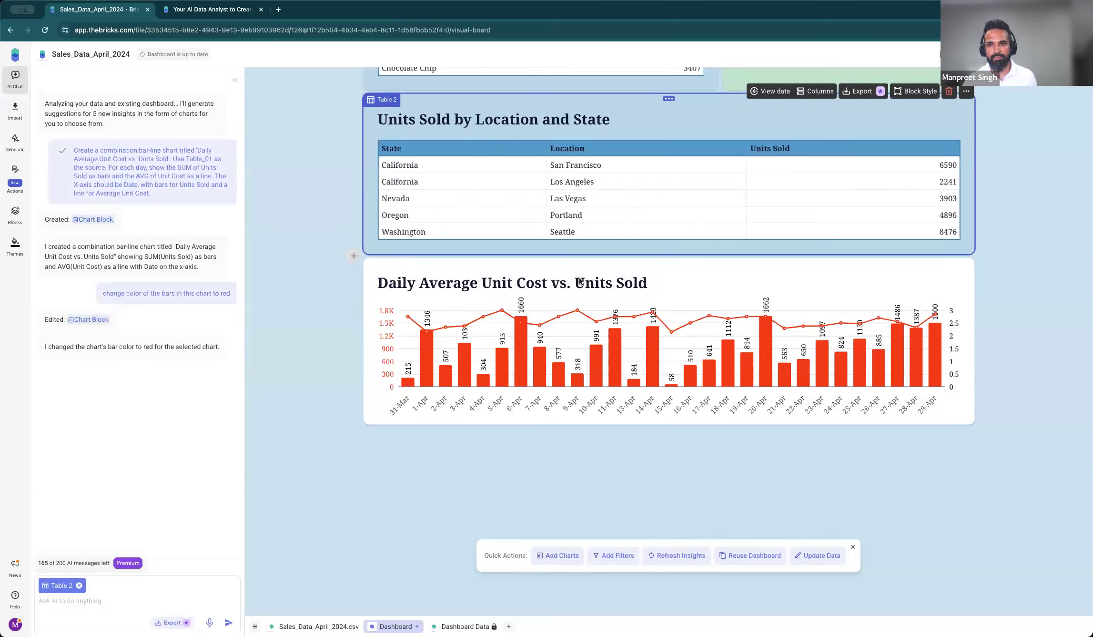
{"action": "scroll", "coordinate": [638, 287], "scroll_direction": "up", "scroll_amount": 2}
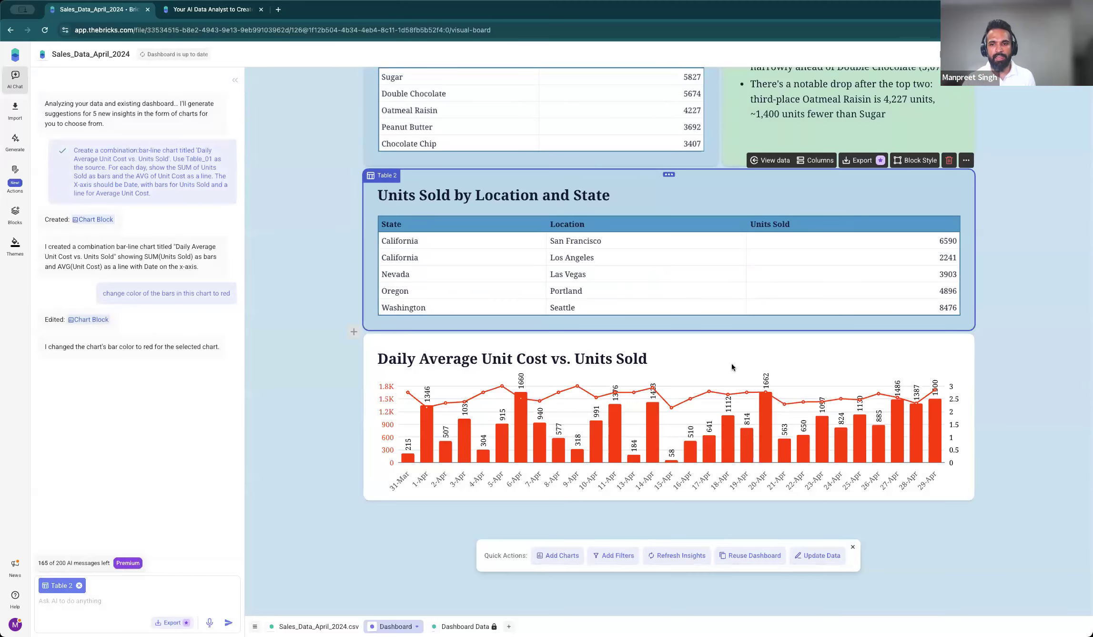
Edit the Daily Average Unit Cost vs. Units Sold chart and recolor its Units Sold bars orange.
{"action": "left_click", "coordinate": [748, 361]}
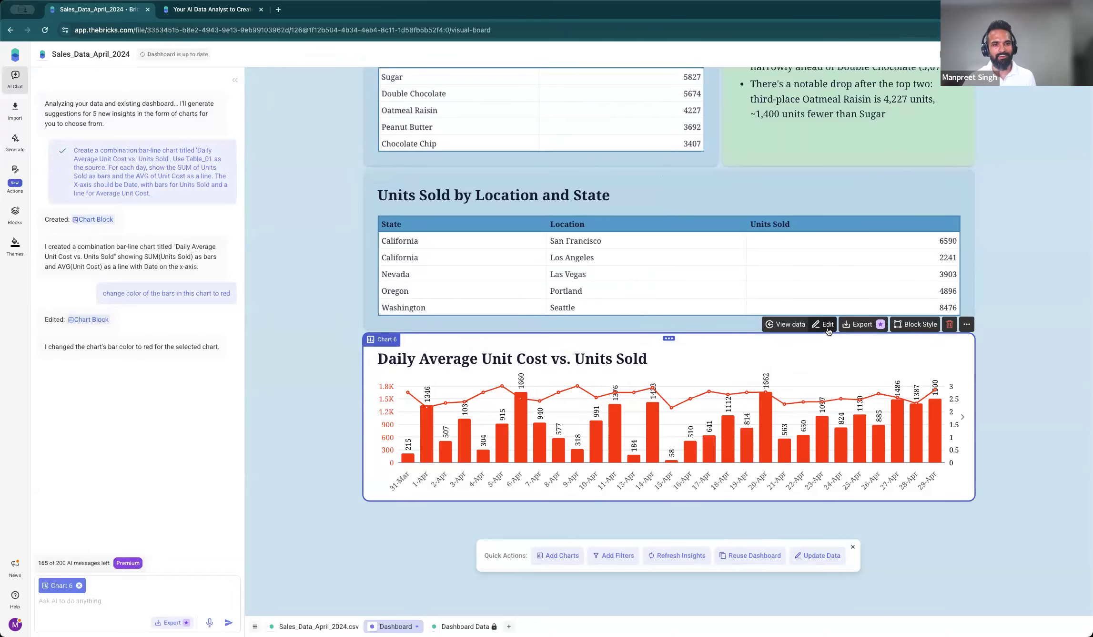
{"action": "left_click", "coordinate": [829, 326]}
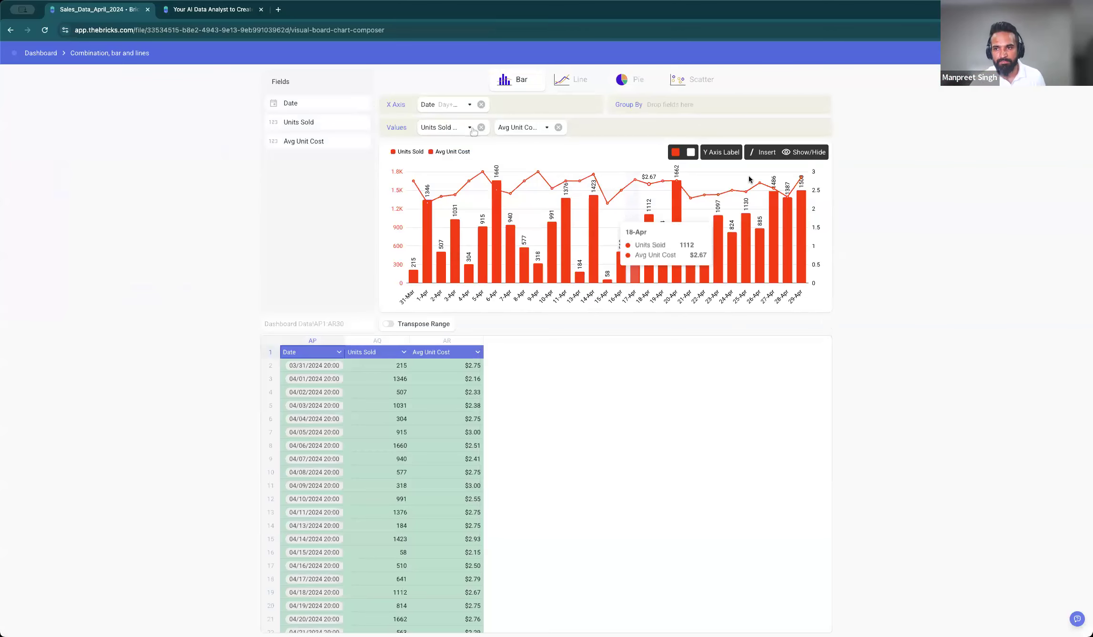
{"action": "left_click", "coordinate": [676, 153]}
{"action": "left_click", "coordinate": [570, 217]}
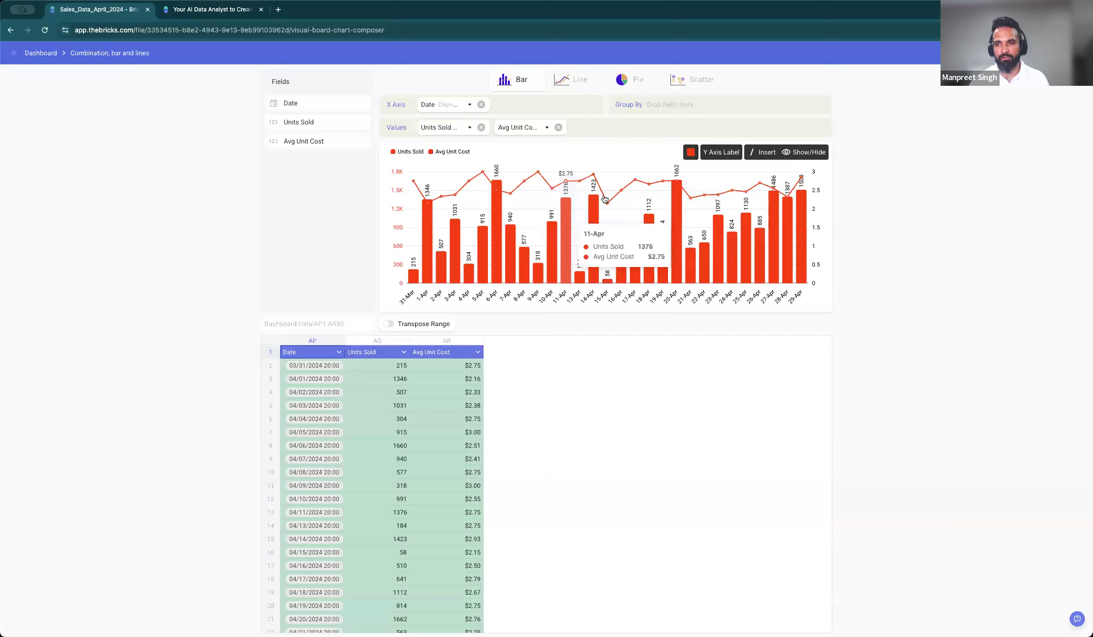
{"action": "left_click", "coordinate": [691, 152]}
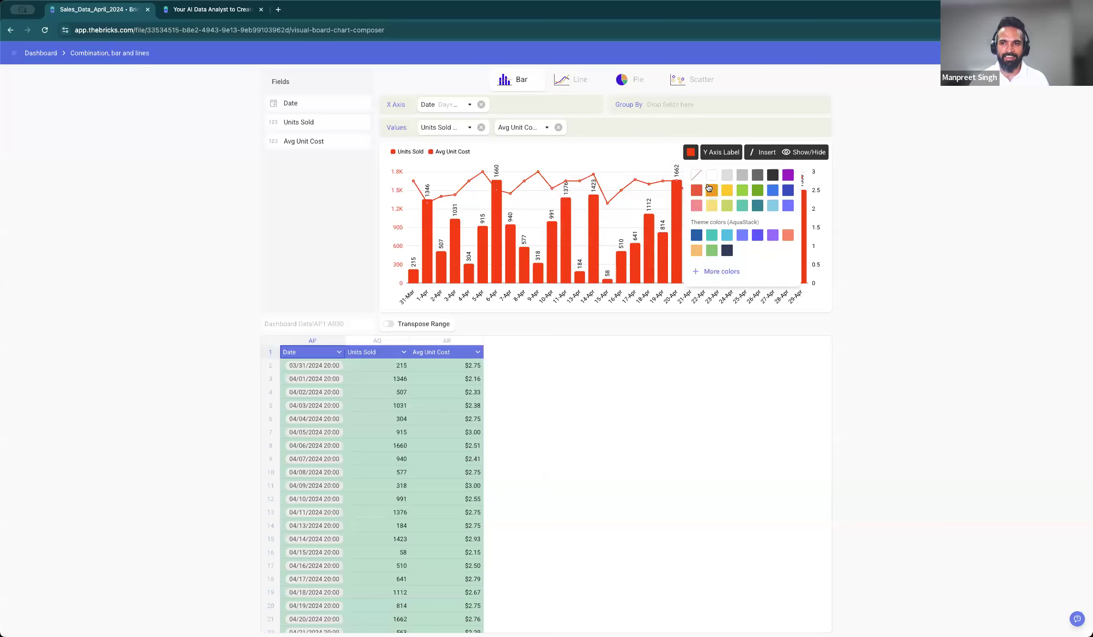
{"action": "left_click", "coordinate": [710, 189]}
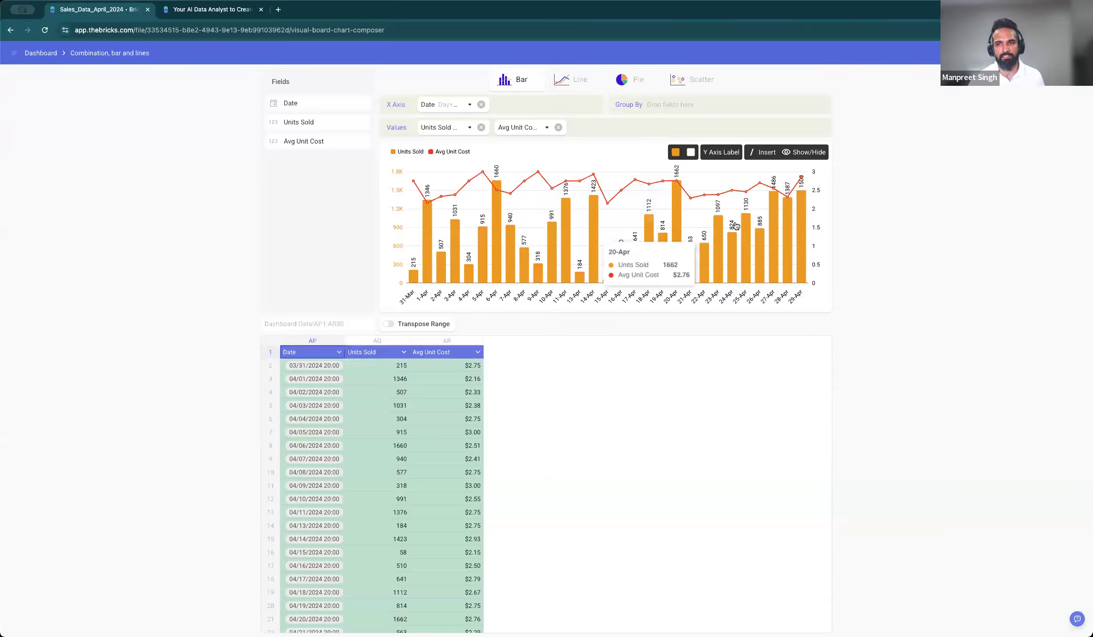
Recolor the Avg Unit Cost line dark gray and the 29-Apr Units Sold bar yellow in the daily chart.
{"action": "left_click", "coordinate": [687, 155]}
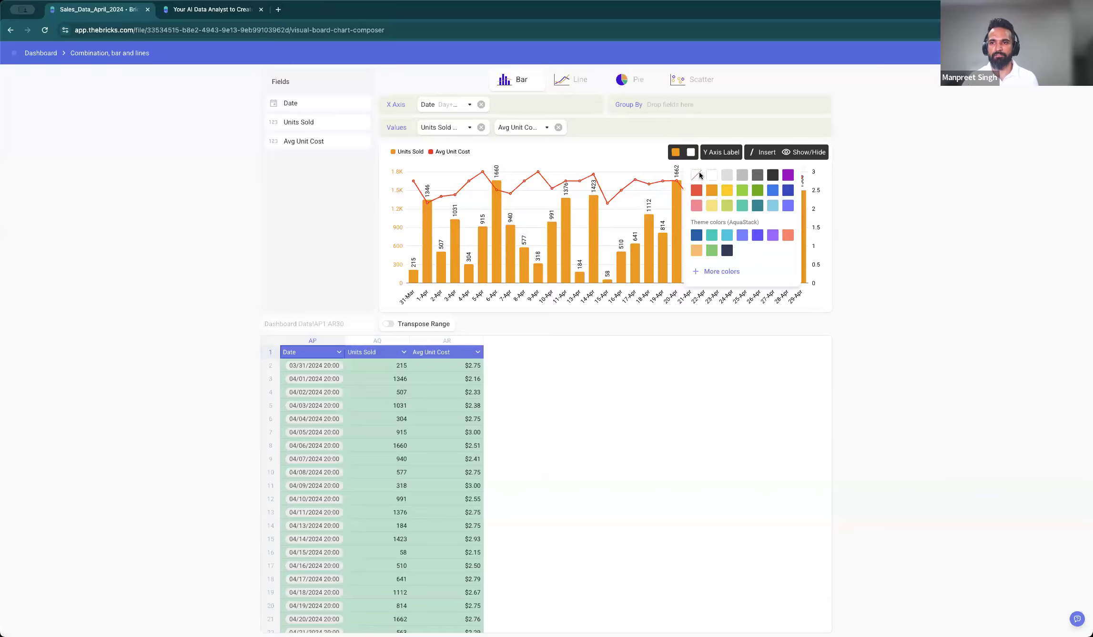
{"action": "left_click", "coordinate": [713, 190]}
{"action": "left_click", "coordinate": [724, 195]}
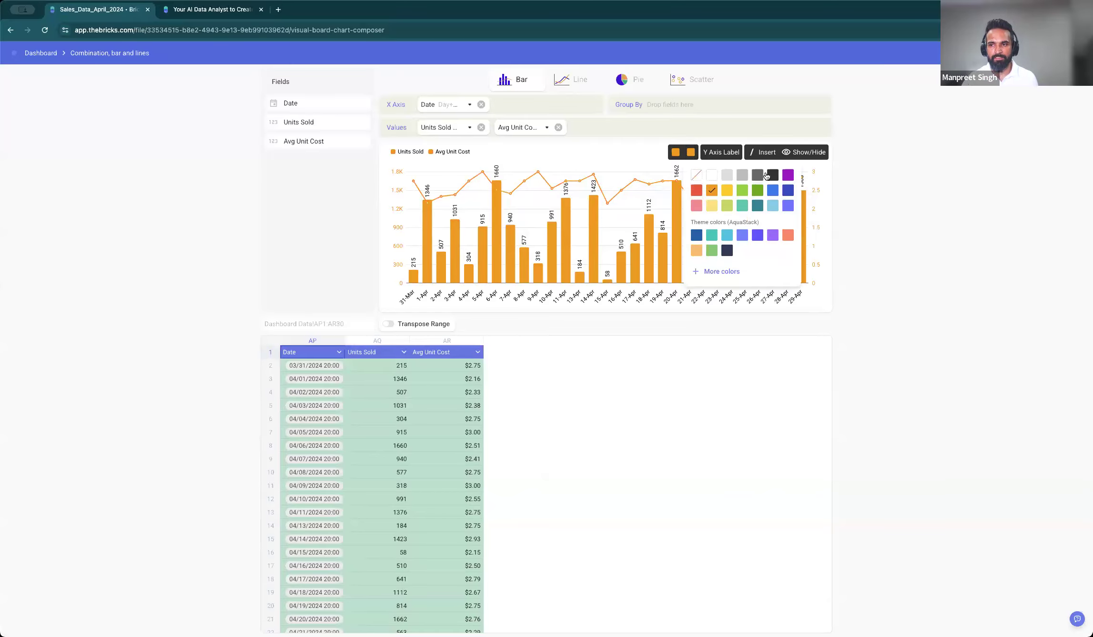
{"action": "left_click", "coordinate": [758, 175]}
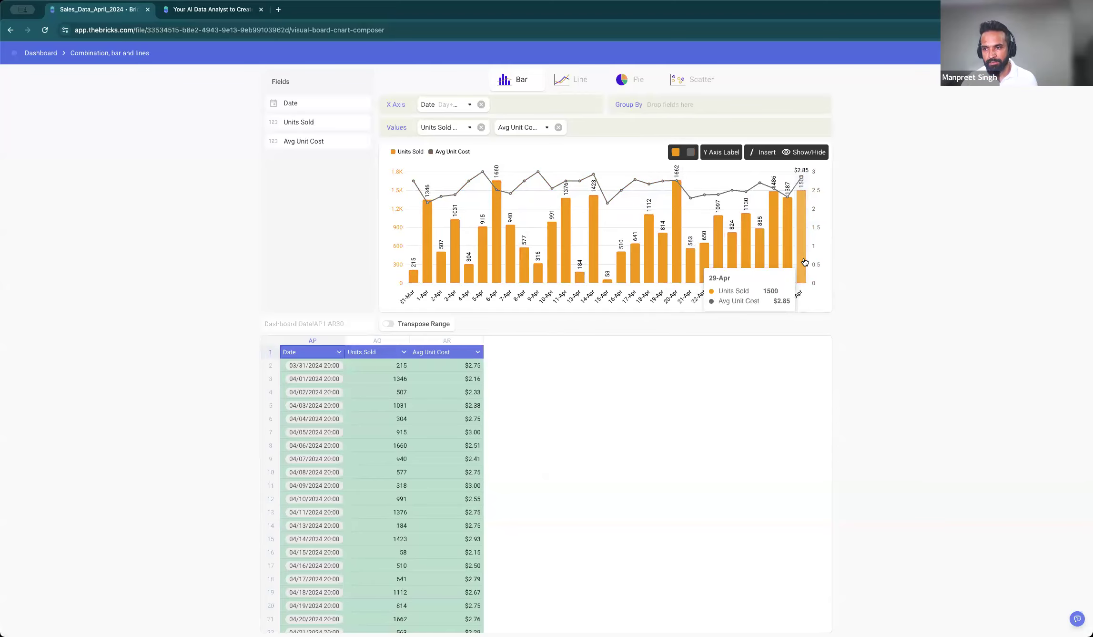
{"action": "left_click", "coordinate": [701, 179]}
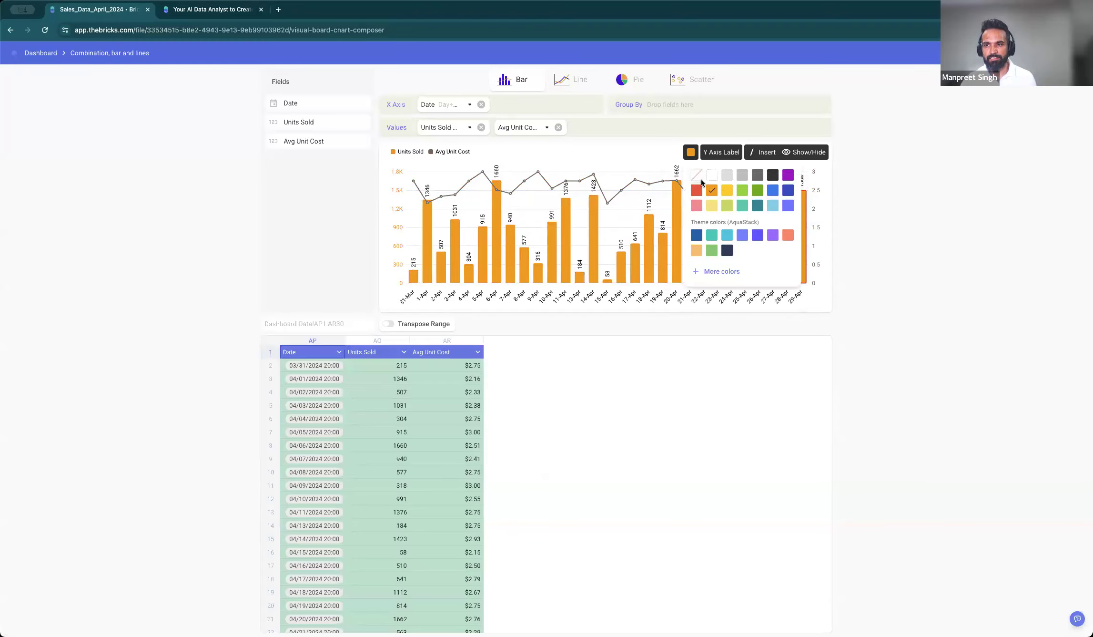
{"action": "left_click", "coordinate": [816, 275]}
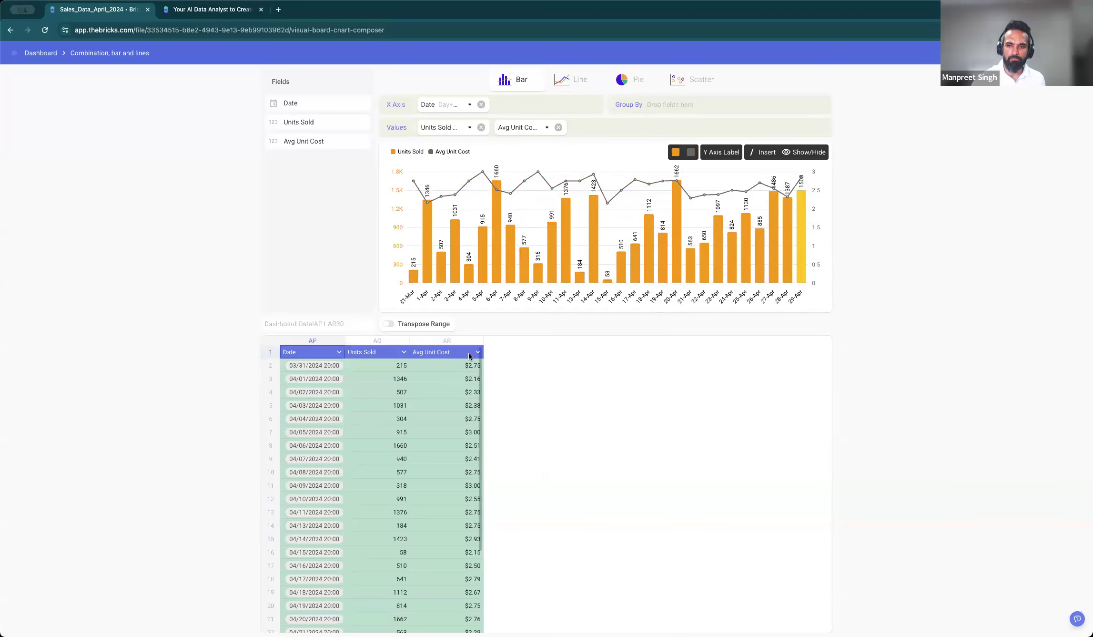
Try the horizontal bars and the 100 percent vertical bars chart types on the daily cost and units data.
{"action": "left_click", "coordinate": [539, 88]}
{"action": "left_click", "coordinate": [559, 181]}
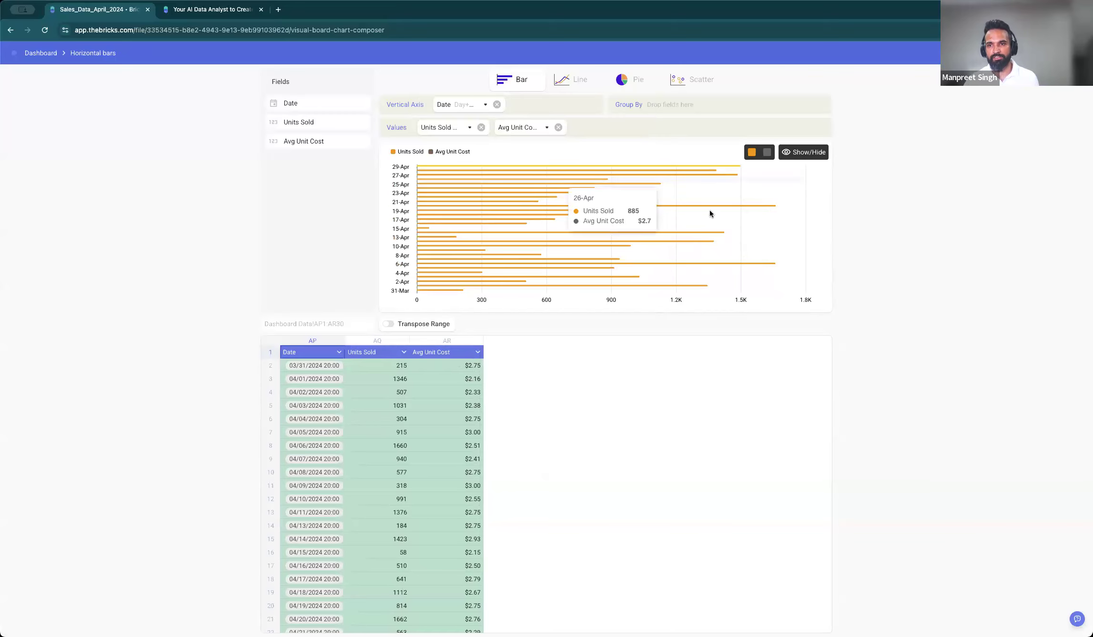
{"action": "left_click", "coordinate": [523, 80]}
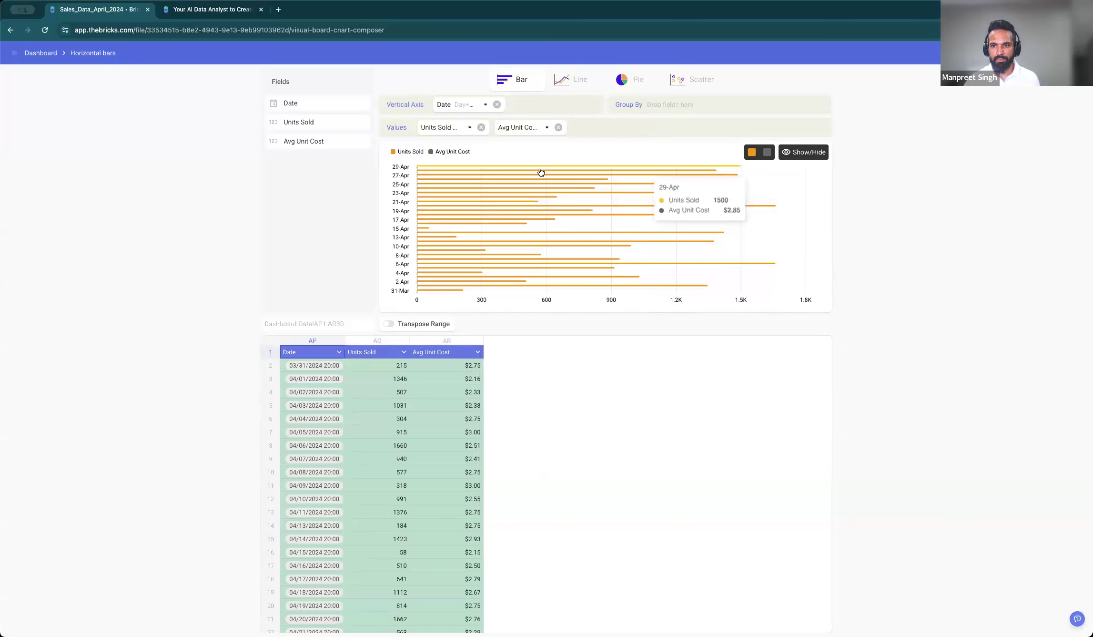
{"action": "left_click", "coordinate": [550, 160]}
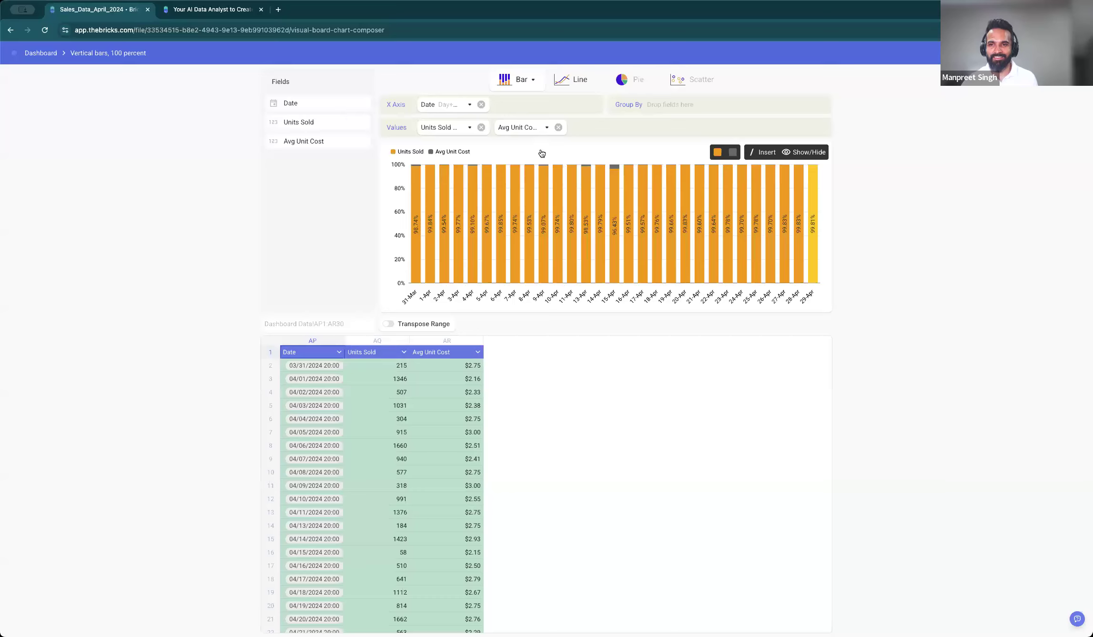
Switch the daily chart to stacked vertical bars and return to the dashboard.
{"action": "left_click", "coordinate": [525, 81]}
{"action": "left_click", "coordinate": [931, 134]}
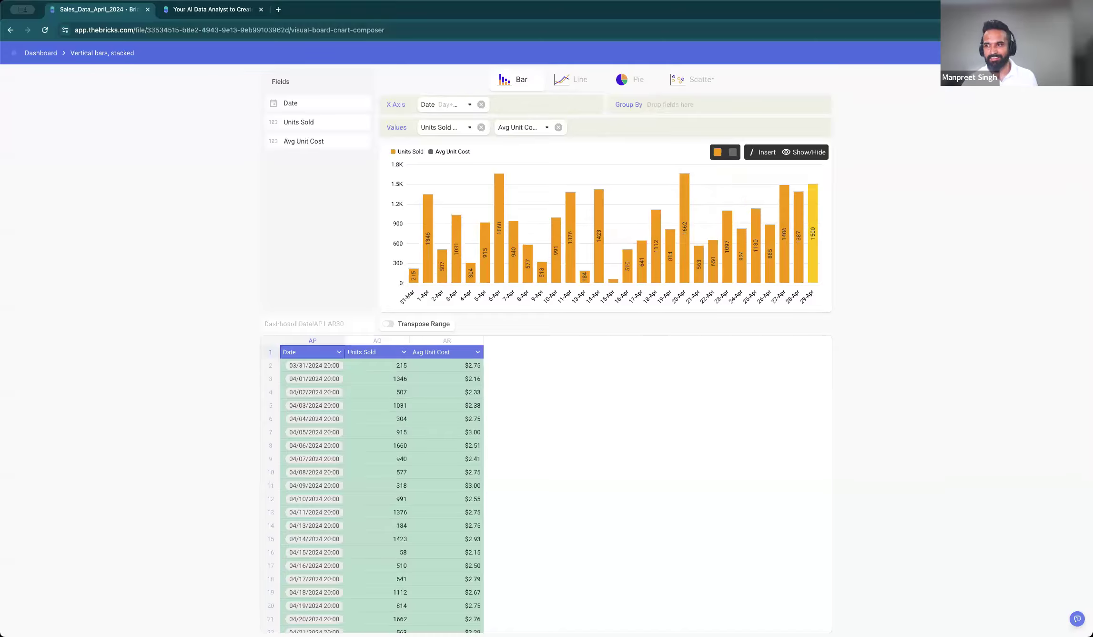
{"action": "left_click", "coordinate": [1068, 53]}
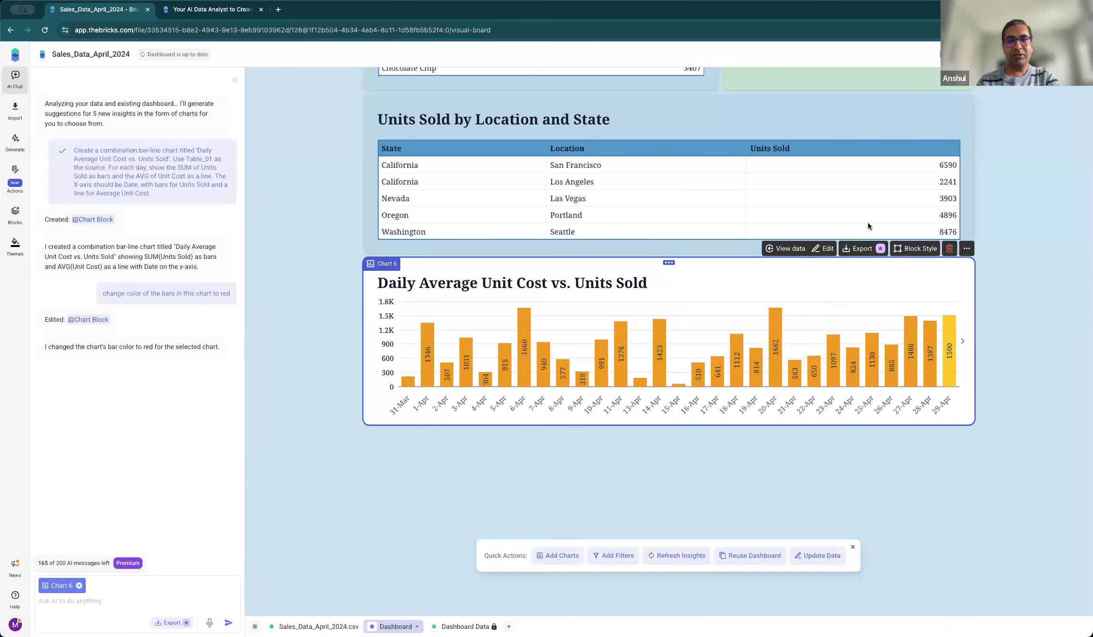
{"action": "scroll", "coordinate": [860, 233], "scroll_direction": "up", "scroll_amount": 1}
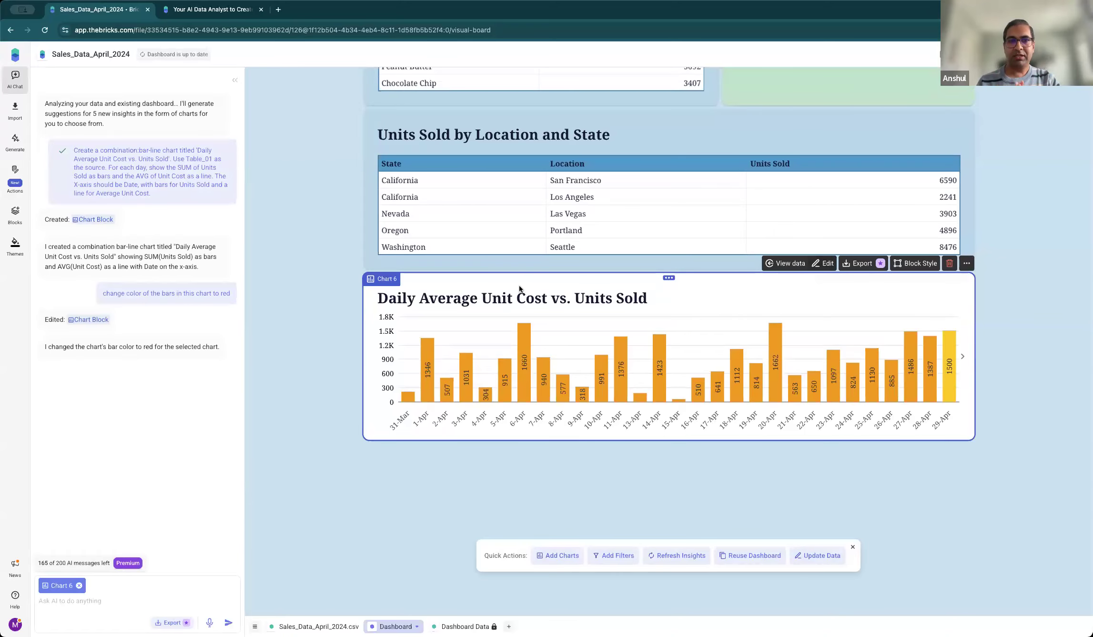
{"action": "scroll", "coordinate": [625, 296], "scroll_direction": "up", "scroll_amount": 2}
{"action": "scroll", "coordinate": [657, 306], "scroll_direction": "up", "scroll_amount": 12}
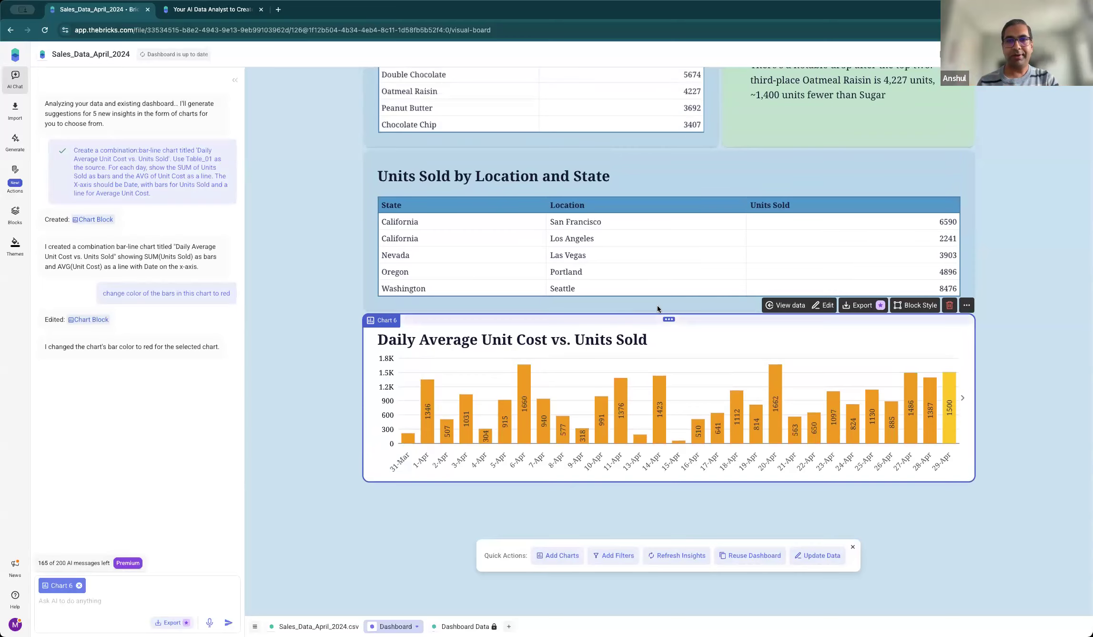
{"action": "scroll", "coordinate": [654, 309], "scroll_direction": "down", "scroll_amount": 16}
{"action": "scroll", "coordinate": [722, 286], "scroll_direction": "up", "scroll_amount": 15}
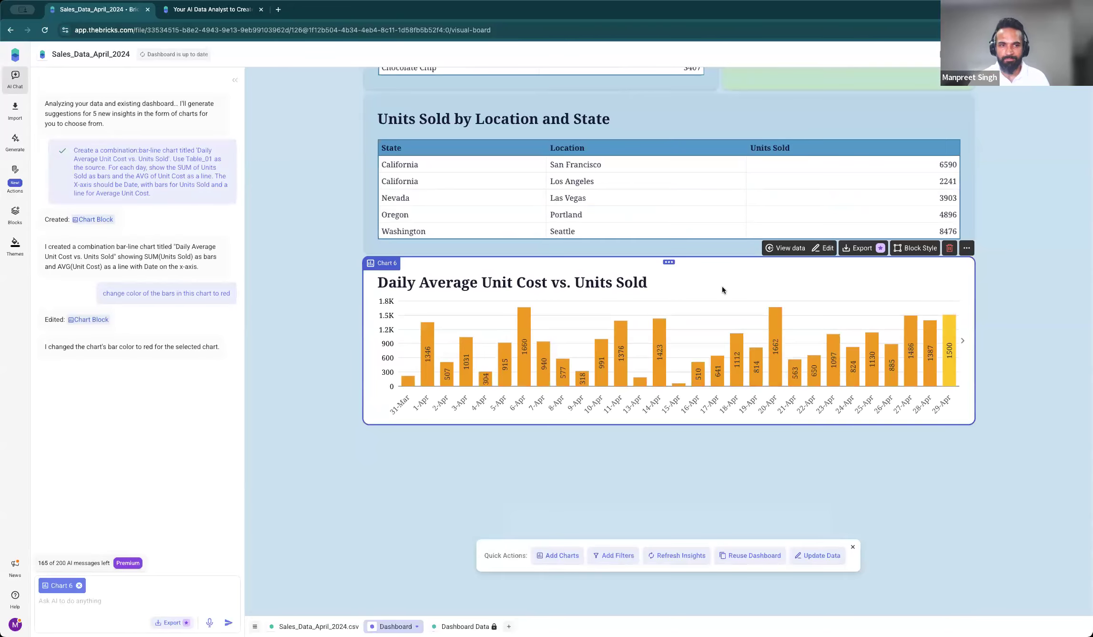
{"action": "left_click", "coordinate": [265, 295]}
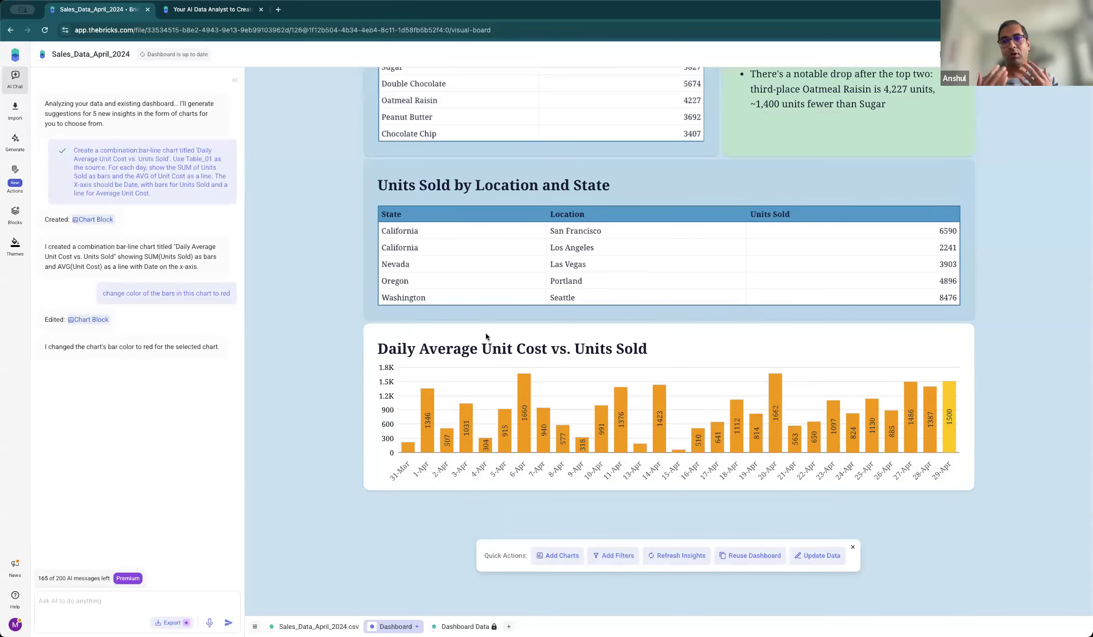
Move the Daily Average Unit Cost vs. Units Sold chart between the Overall Insights block and the row of metric cards.
{"action": "left_click", "coordinate": [486, 331]}
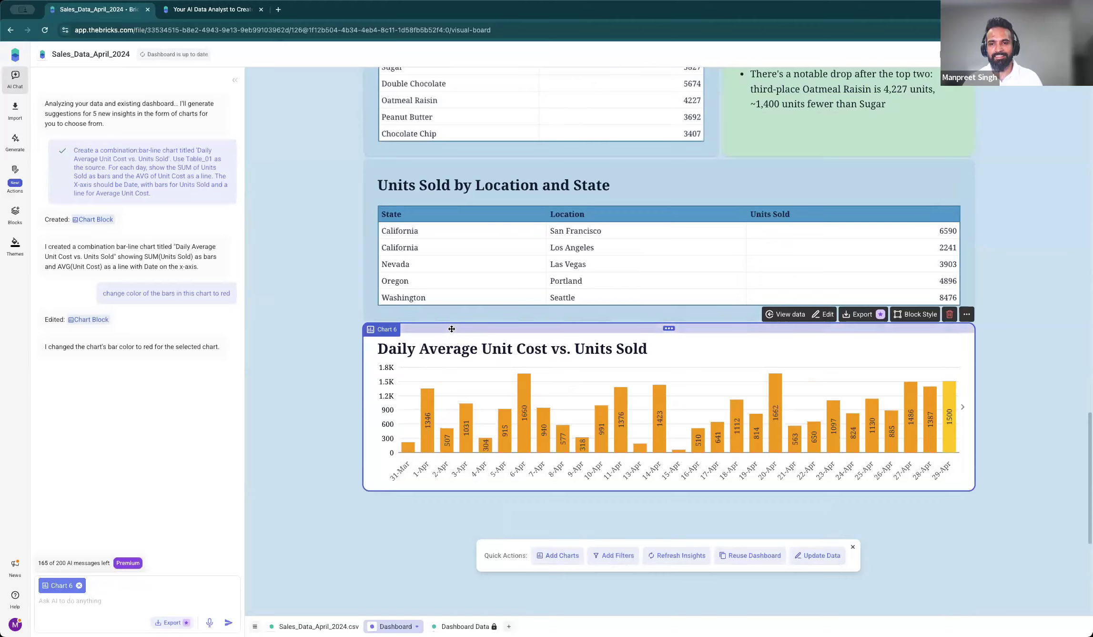
{"action": "left_click_drag", "start_coordinate": [452, 329], "coordinate": [497, 91]}
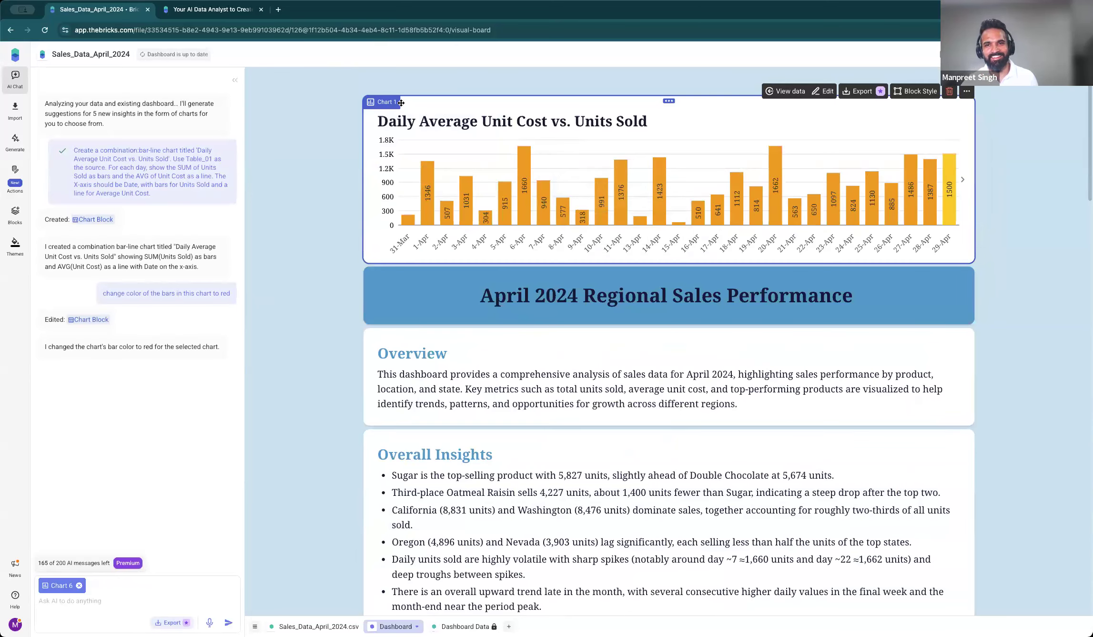
{"action": "left_click_drag", "start_coordinate": [668, 101], "coordinate": [583, 414]}
{"action": "scroll", "coordinate": [585, 415], "scroll_direction": "down", "scroll_amount": 5}
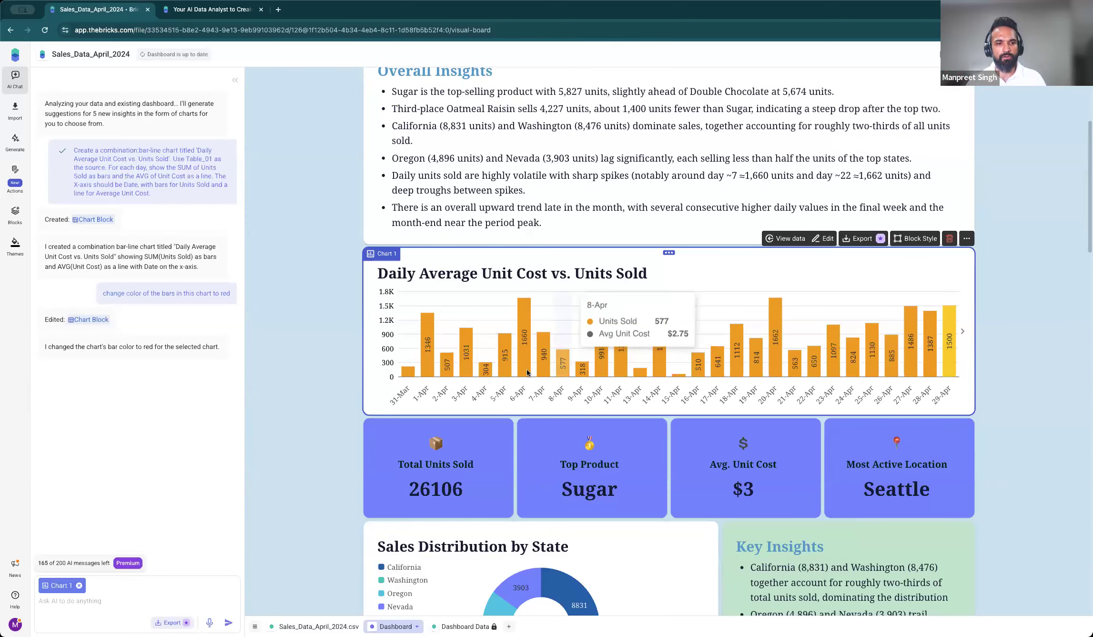
{"action": "left_click", "coordinate": [311, 437]}
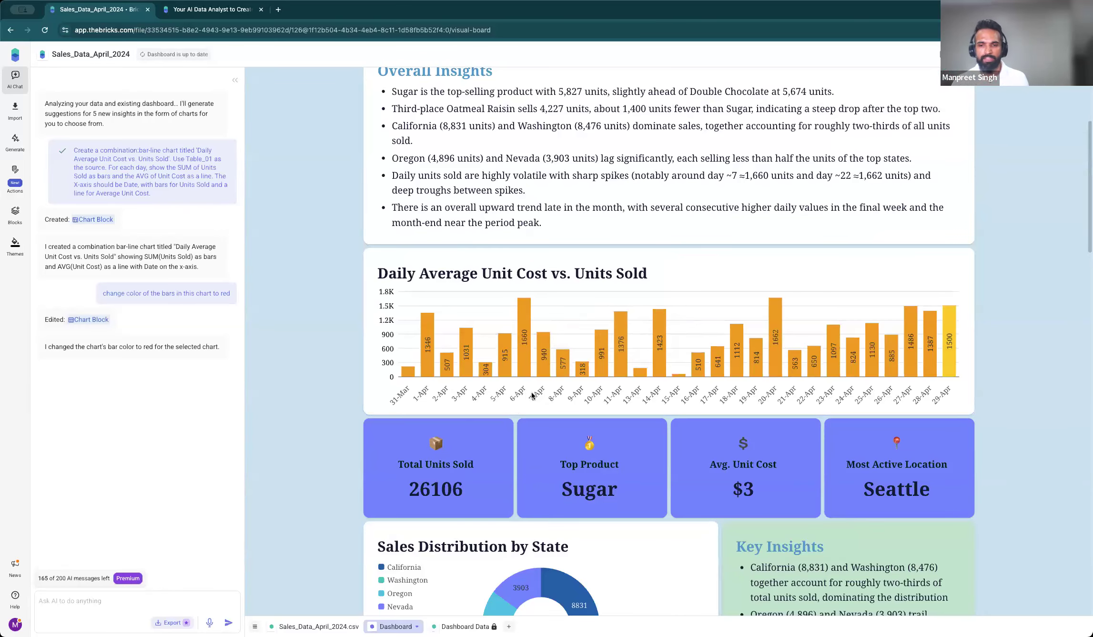
Narrow the Daily Average Unit Cost vs. Units Sold chart to the width of the Sales Distribution by State chart.
{"action": "left_click", "coordinate": [625, 273]}
{"action": "left_click_drag", "start_coordinate": [976, 299], "coordinate": [817, 322]}
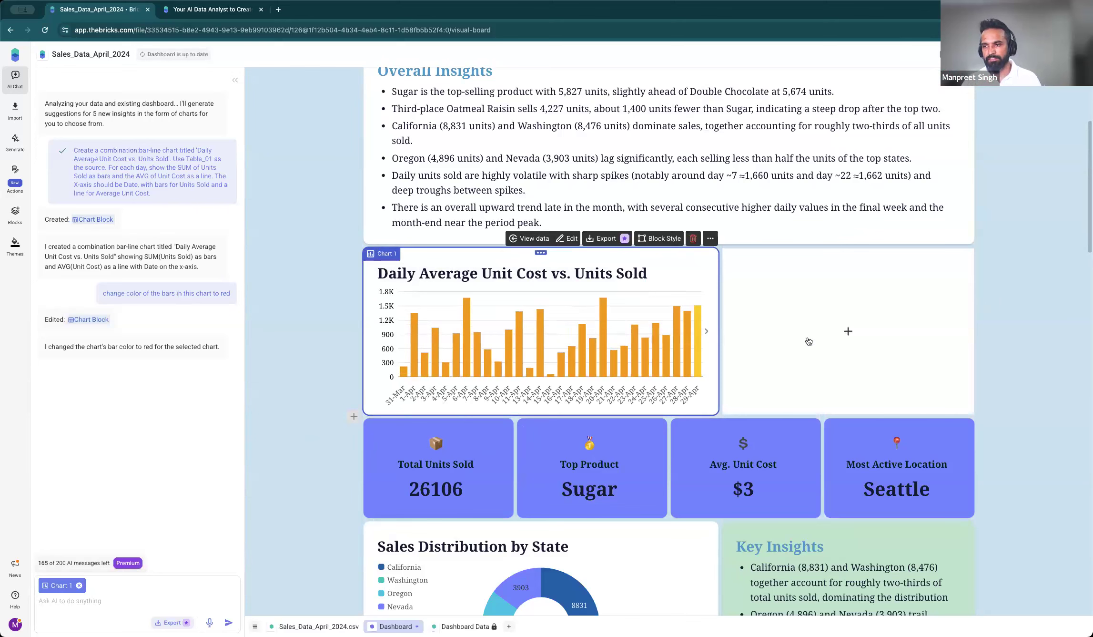
{"action": "left_click", "coordinate": [809, 342]}
{"action": "left_click", "coordinate": [748, 326]}
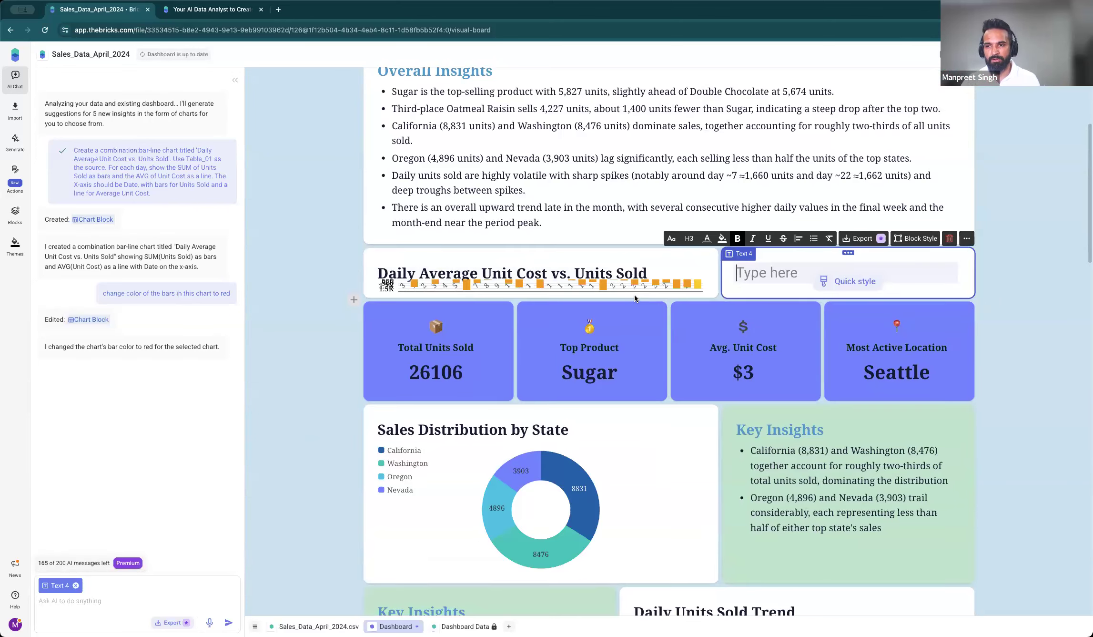
{"action": "left_click", "coordinate": [950, 240]}
Generate a Key Insights block for the Daily Average Unit Cost vs. Units Sold chart in the free space beside it.
{"action": "left_click", "coordinate": [713, 260]}
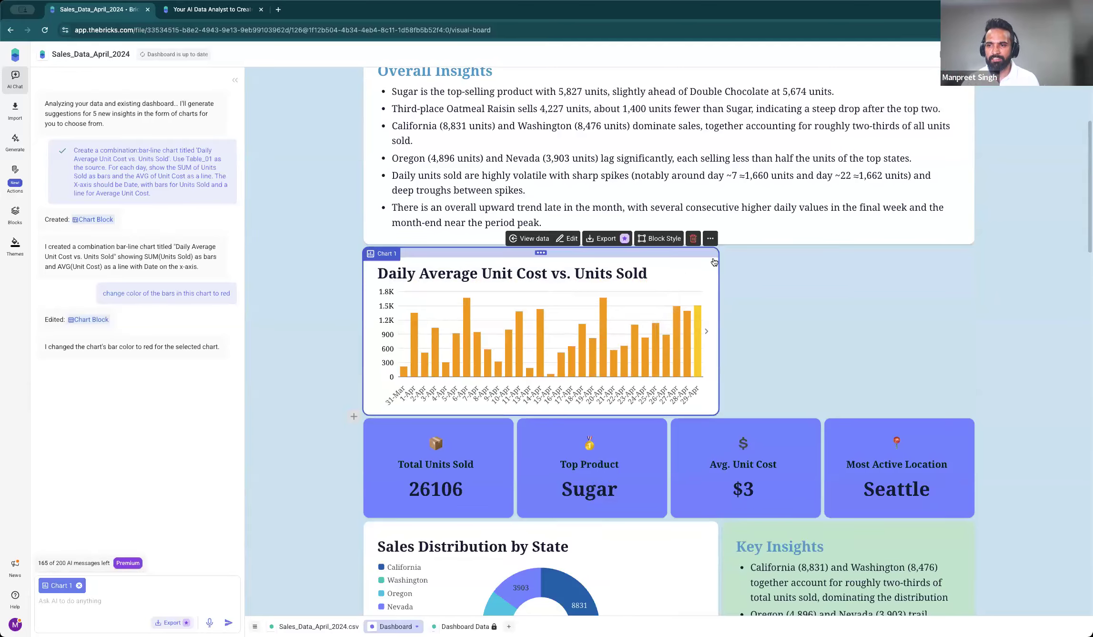
{"action": "mouse_move", "coordinate": [725, 267]}
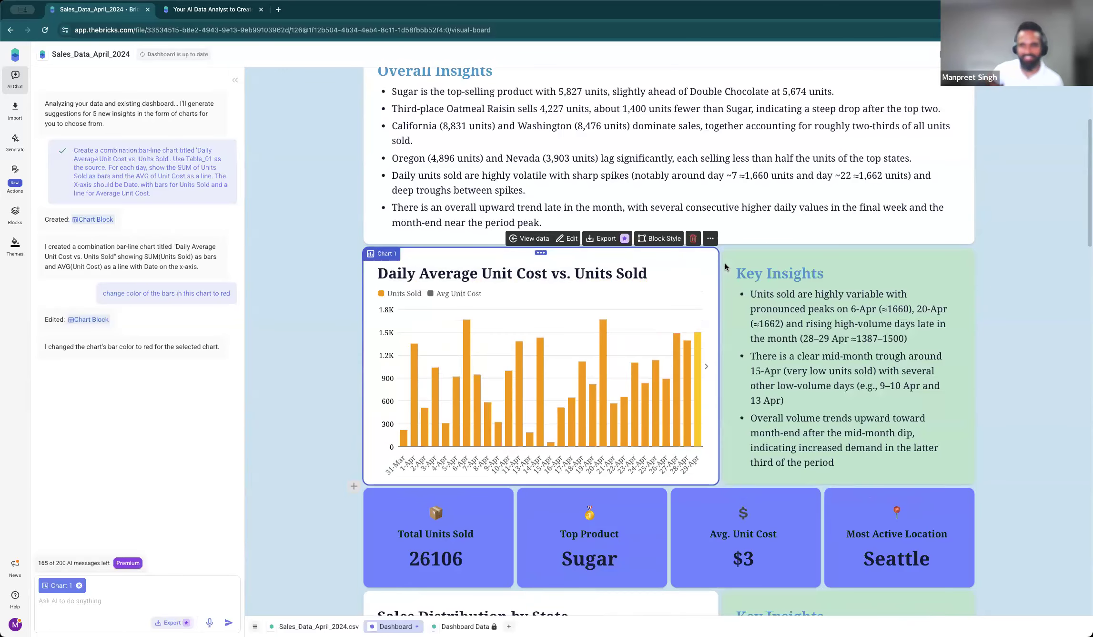
{"action": "left_click", "coordinate": [1067, 345]}
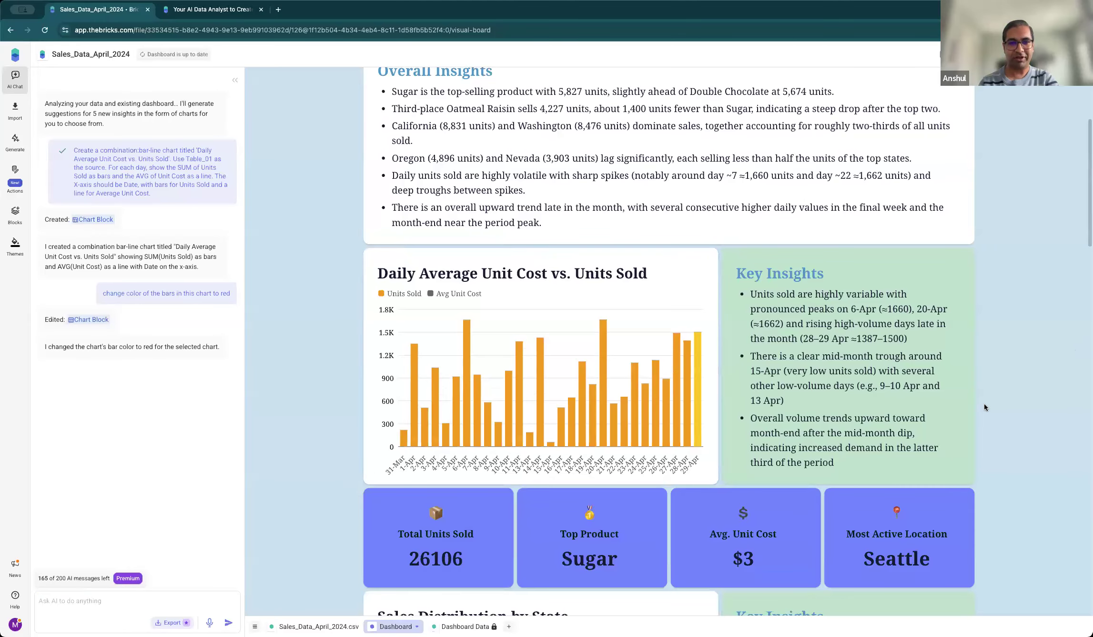
Delete the "Overall upward momentum toward the end of the month" bullet from the Key Insights beside the Daily Units Sold Trend chart.
{"action": "scroll", "coordinate": [985, 407], "scroll_direction": "down", "scroll_amount": 1}
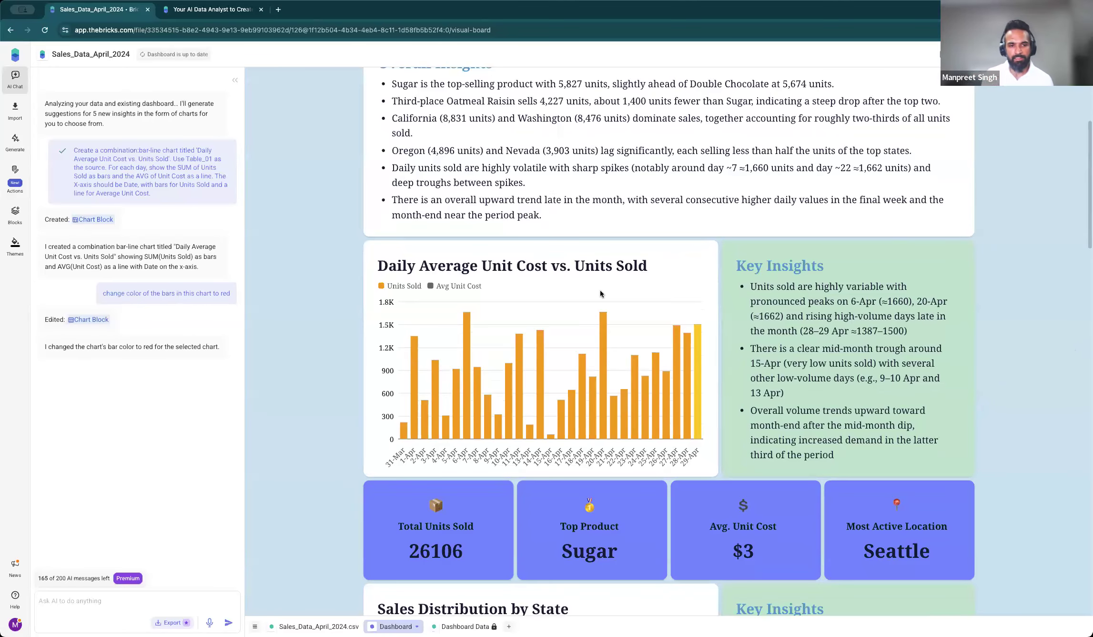
{"action": "scroll", "coordinate": [624, 296], "scroll_direction": "up", "scroll_amount": 3}
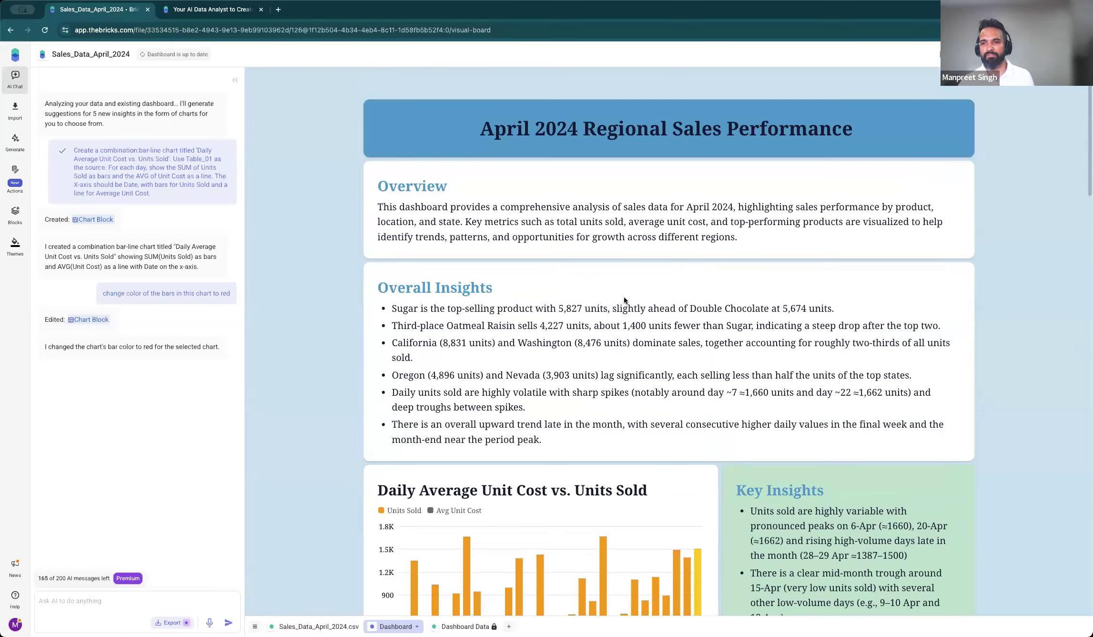
{"action": "scroll", "coordinate": [624, 297], "scroll_direction": "down", "scroll_amount": 5}
{"action": "scroll", "coordinate": [623, 324], "scroll_direction": "down", "scroll_amount": 9}
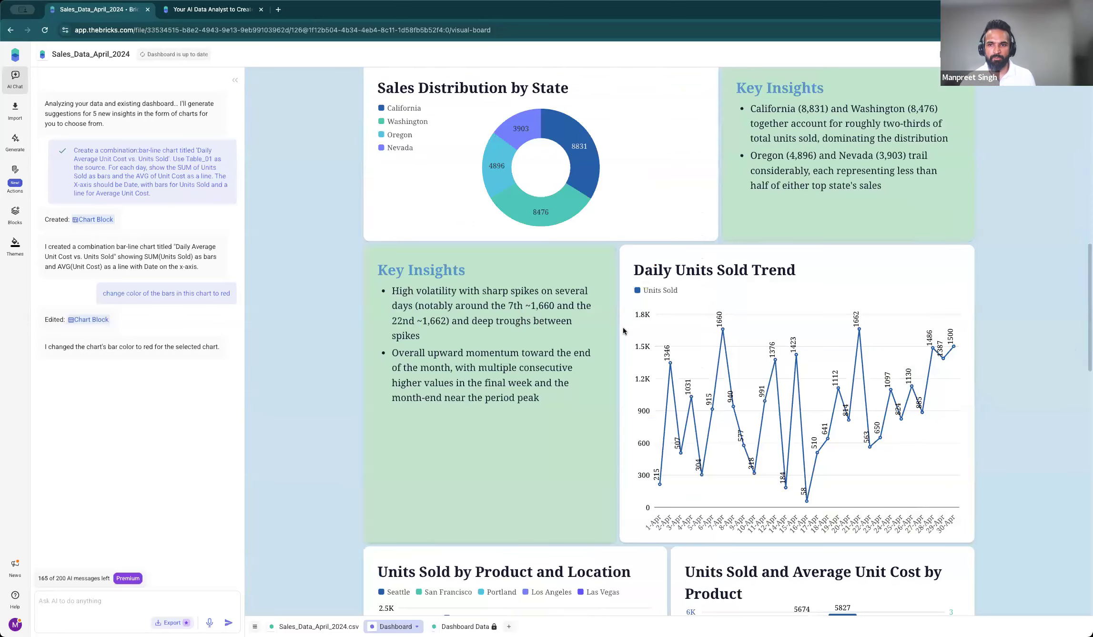
{"action": "scroll", "coordinate": [698, 305], "scroll_direction": "up", "scroll_amount": 4}
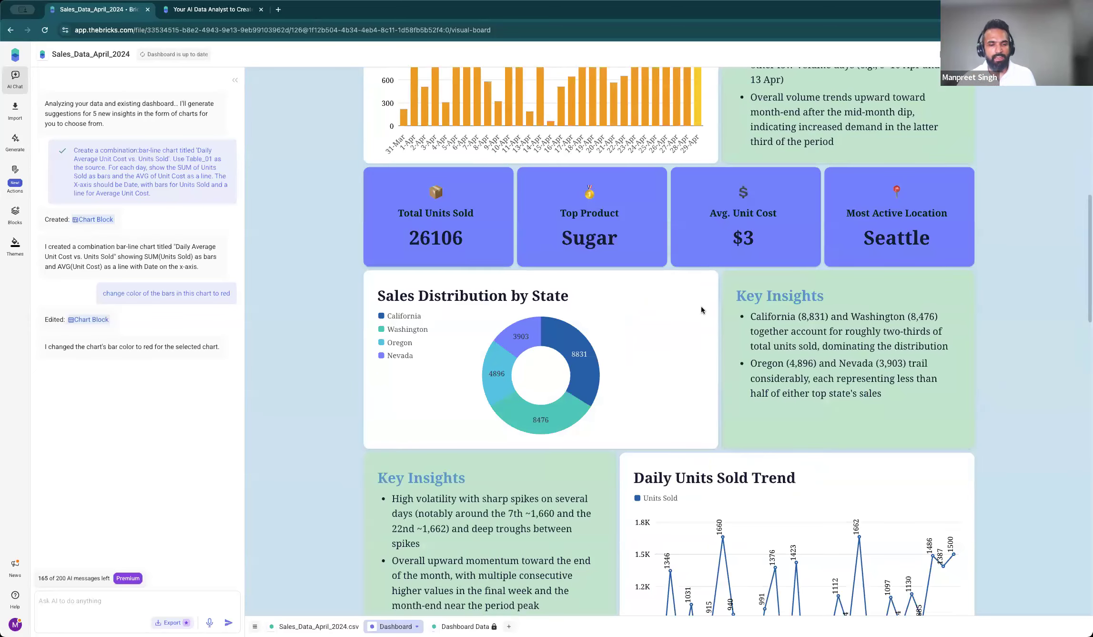
{"action": "scroll", "coordinate": [695, 327], "scroll_direction": "down", "scroll_amount": 5}
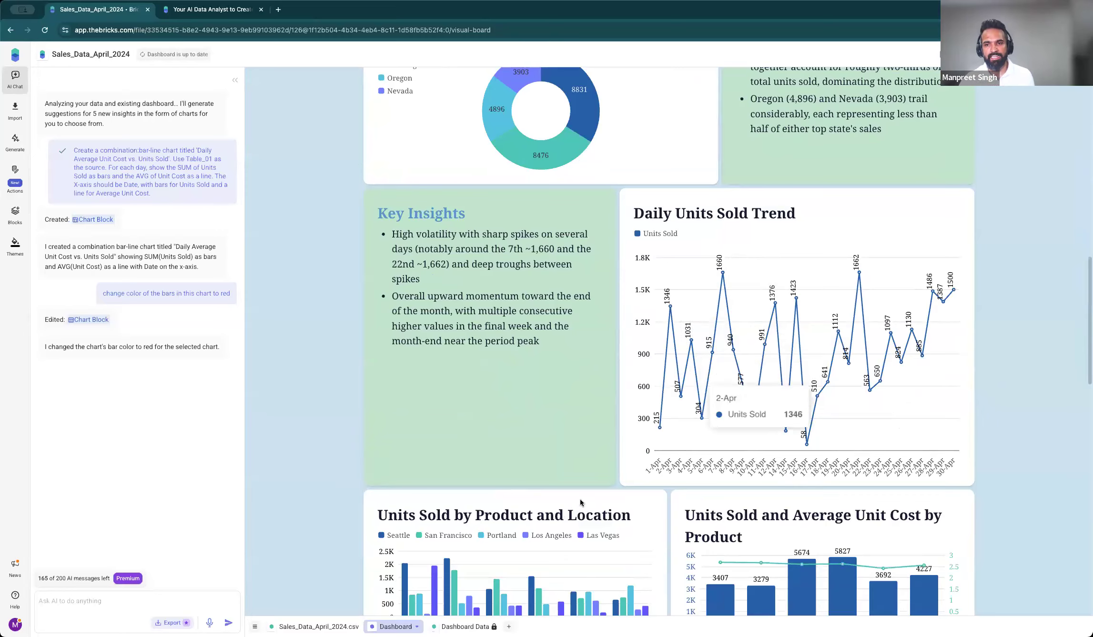
{"action": "left_click", "coordinate": [537, 355]}
{"action": "left_click_drag", "start_coordinate": [540, 312], "coordinate": [549, 311]}
{"action": "scroll", "coordinate": [543, 361], "scroll_direction": "up", "scroll_amount": 1}
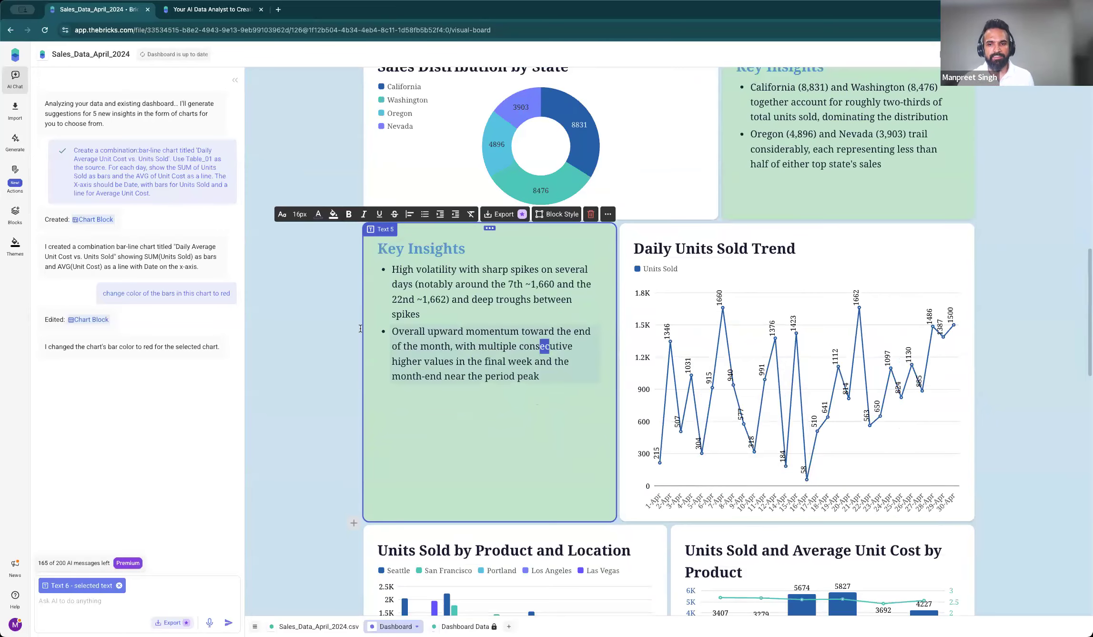
{"action": "triple_click", "coordinate": [361, 328]}
{"action": "key", "text": "BackSpace"}
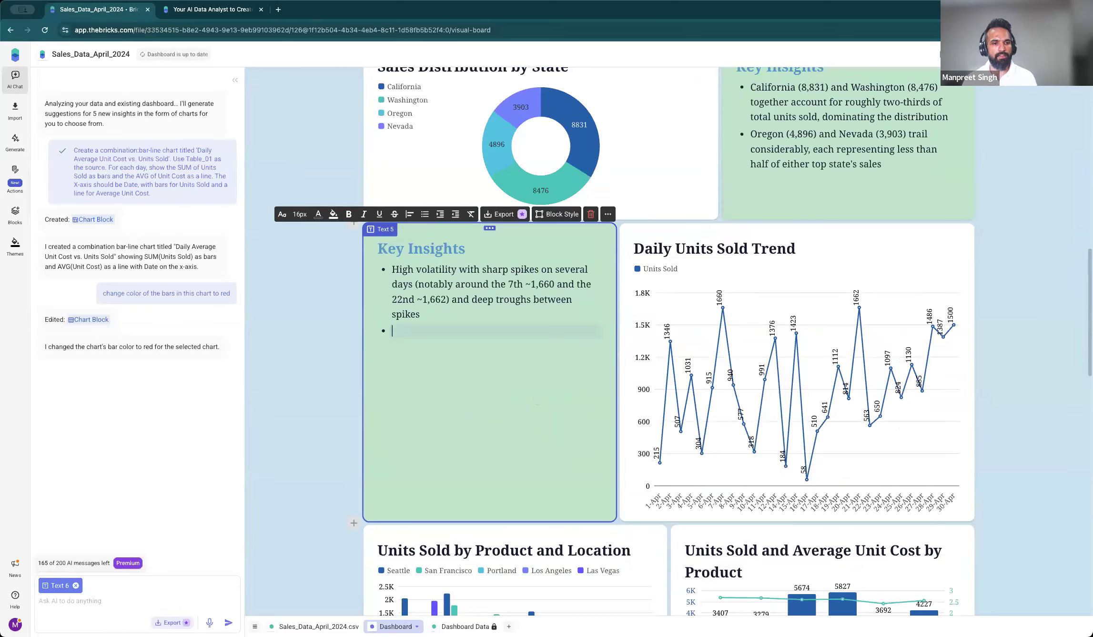
{"action": "key", "text": "BackSpace"}
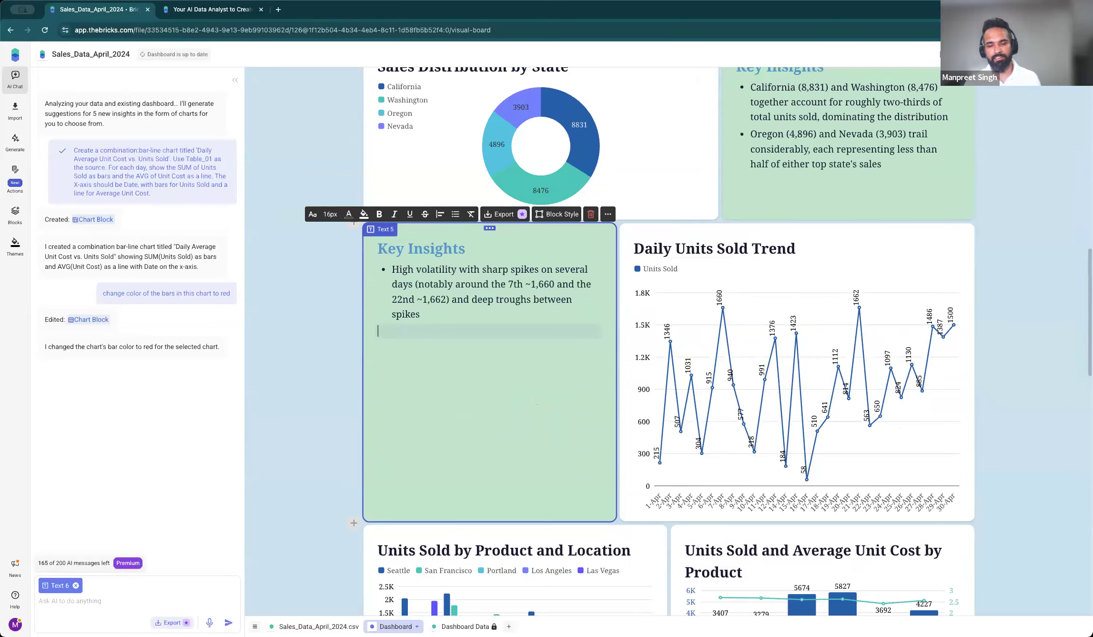
{"action": "left_click", "coordinate": [283, 355]}
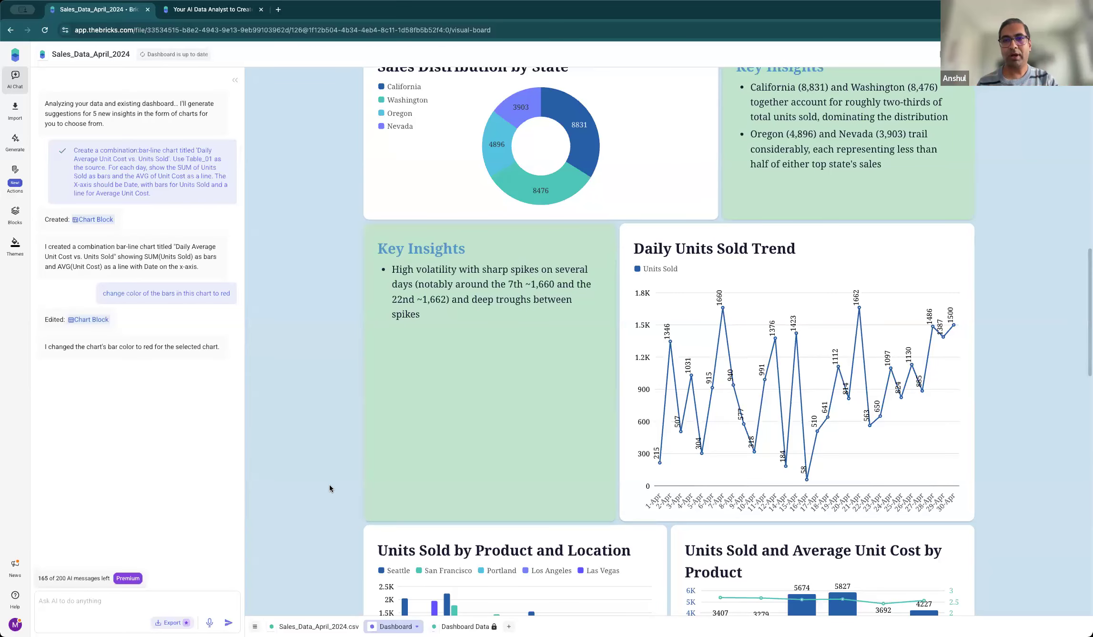
Return to the April 2024 Regional Sales Performance title and overview of the dashboard.
{"action": "scroll", "coordinate": [330, 484], "scroll_direction": "up", "scroll_amount": 15}
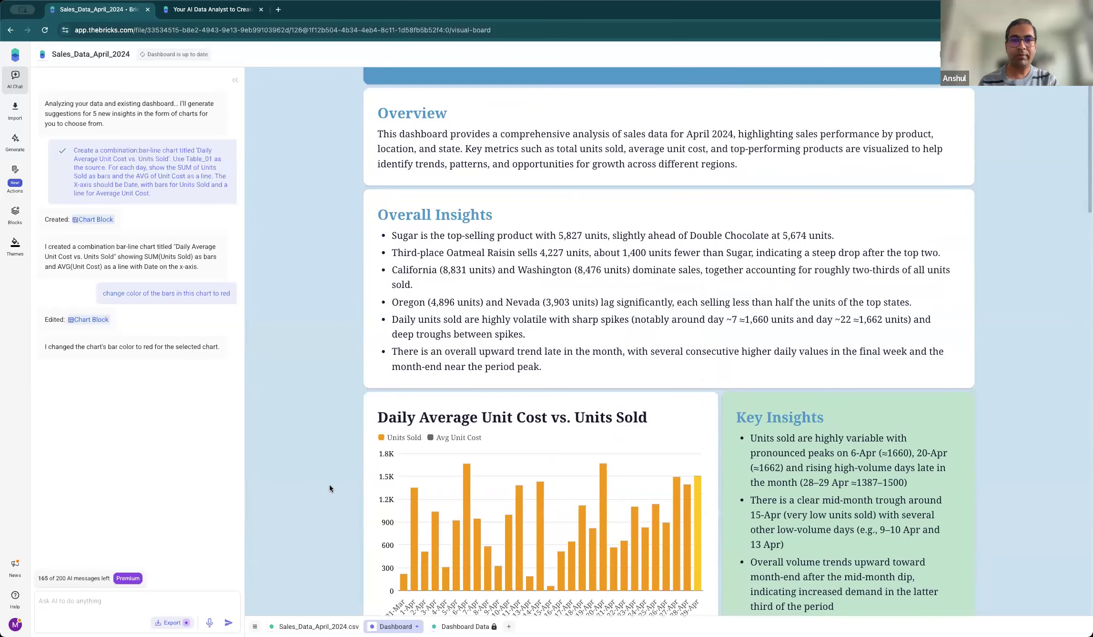
{"action": "scroll", "coordinate": [330, 484], "scroll_direction": "up", "scroll_amount": 2}
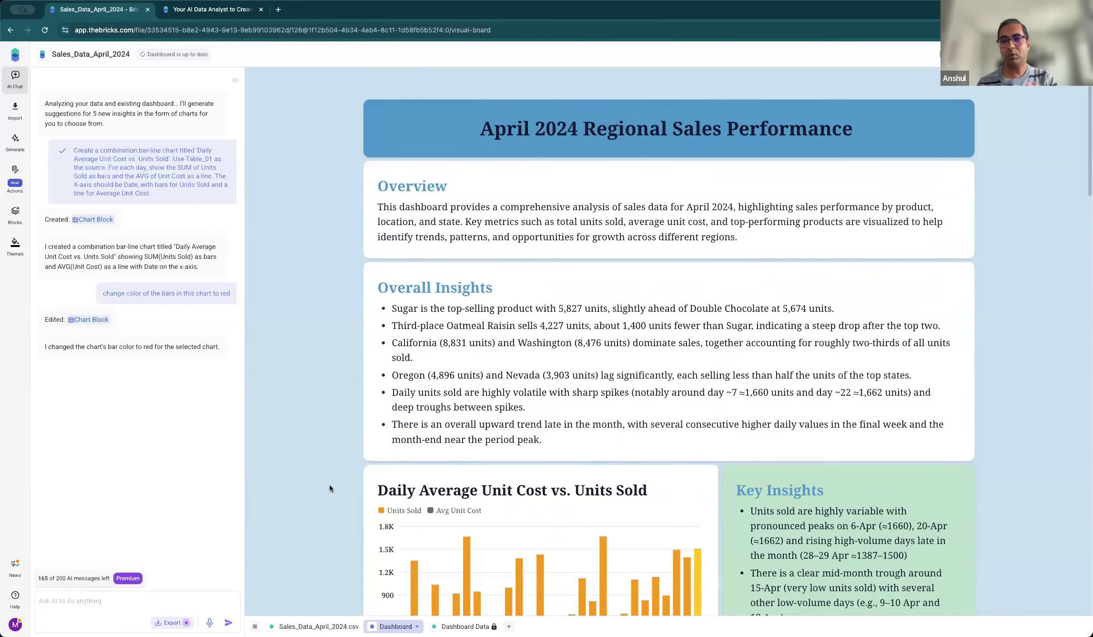
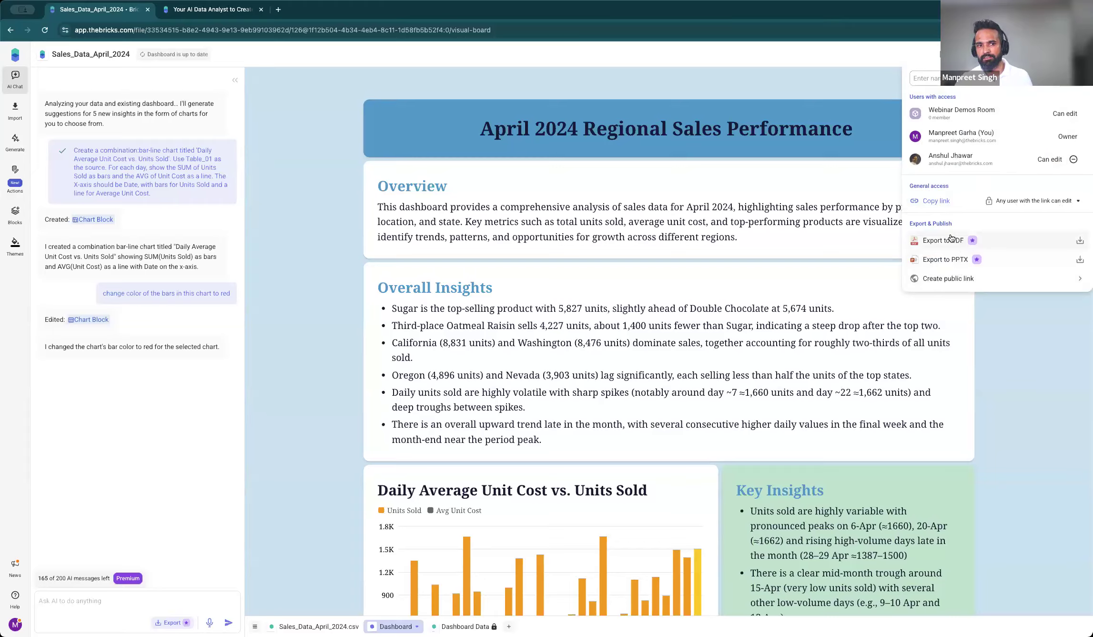
Copy the dashboard's sharing link and create a public link that publishes only the Dashboard page.
{"action": "left_click", "coordinate": [938, 202]}
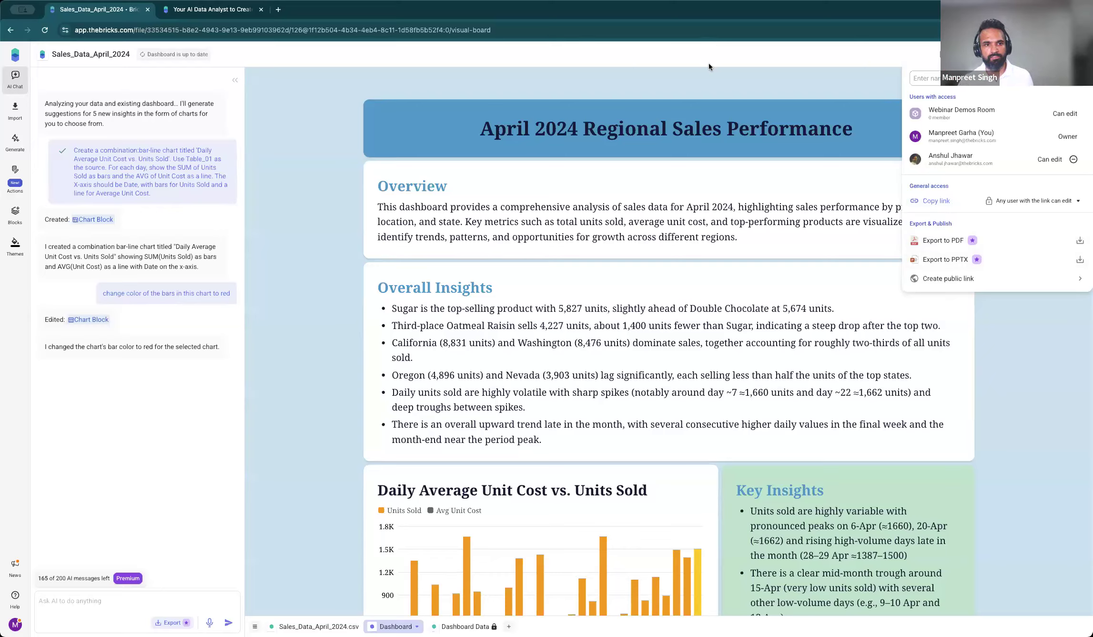
{"action": "left_click", "coordinate": [950, 279]}
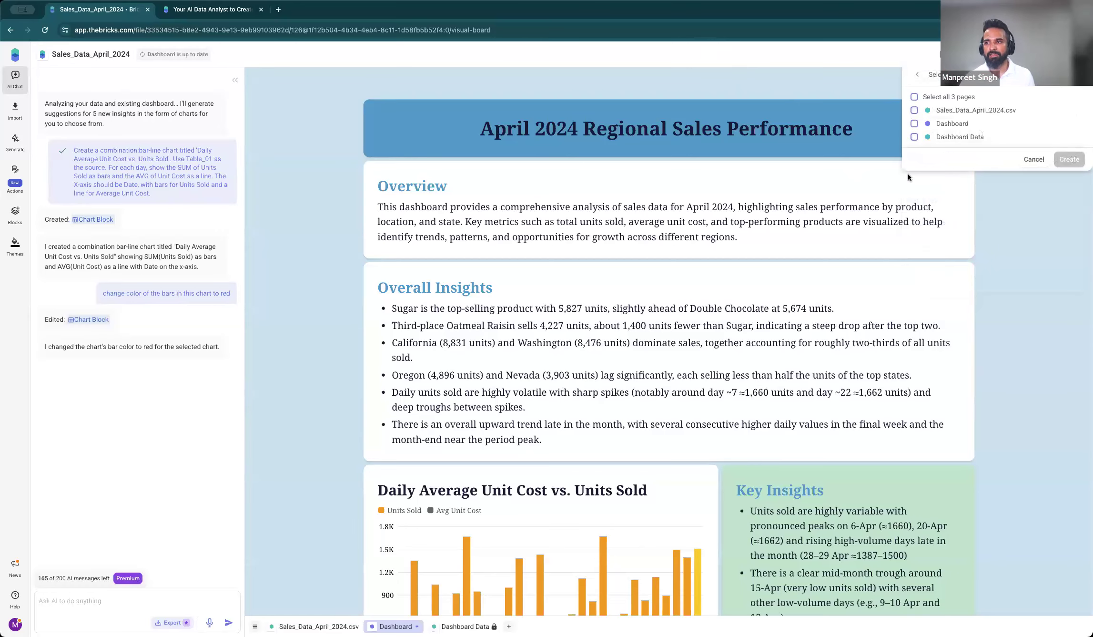
{"action": "left_click", "coordinate": [915, 124]}
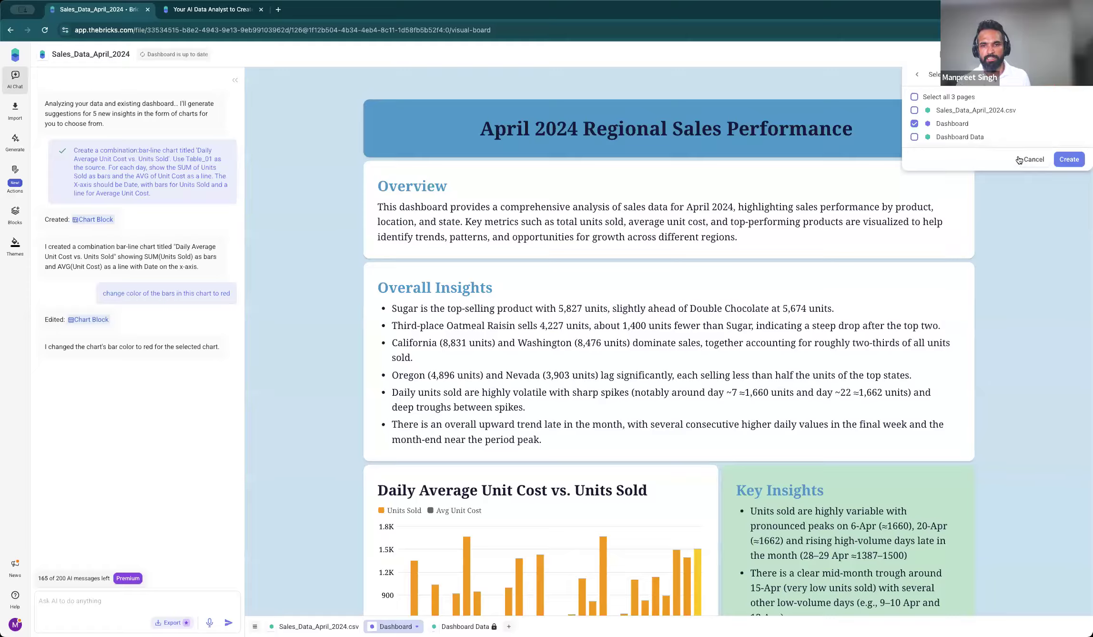
{"action": "left_click", "coordinate": [1068, 159]}
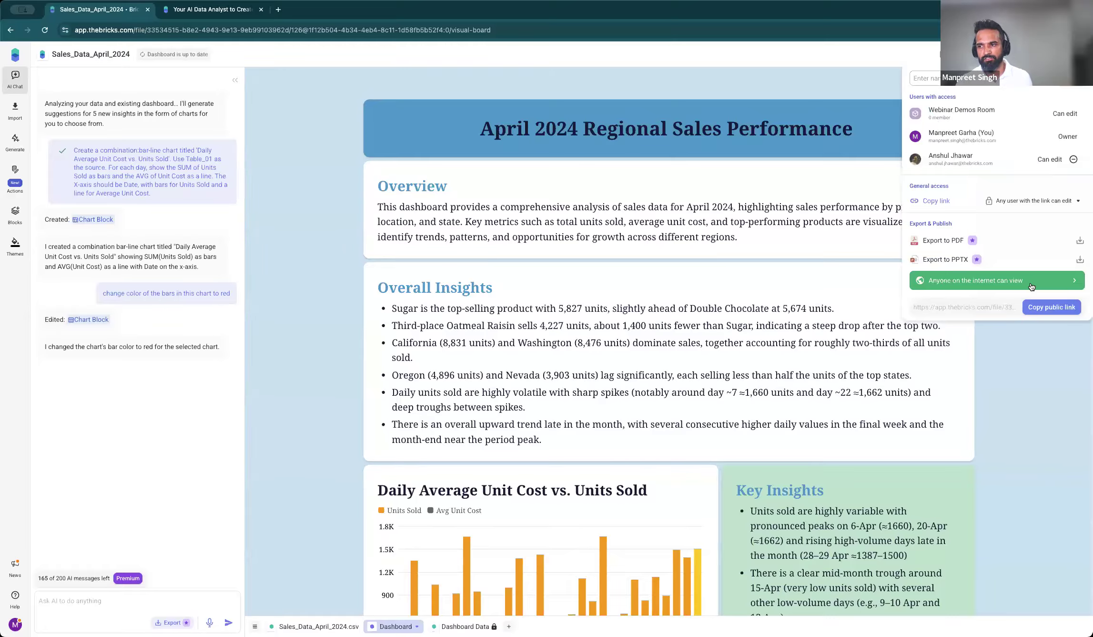
{"action": "left_click", "coordinate": [1031, 286]}
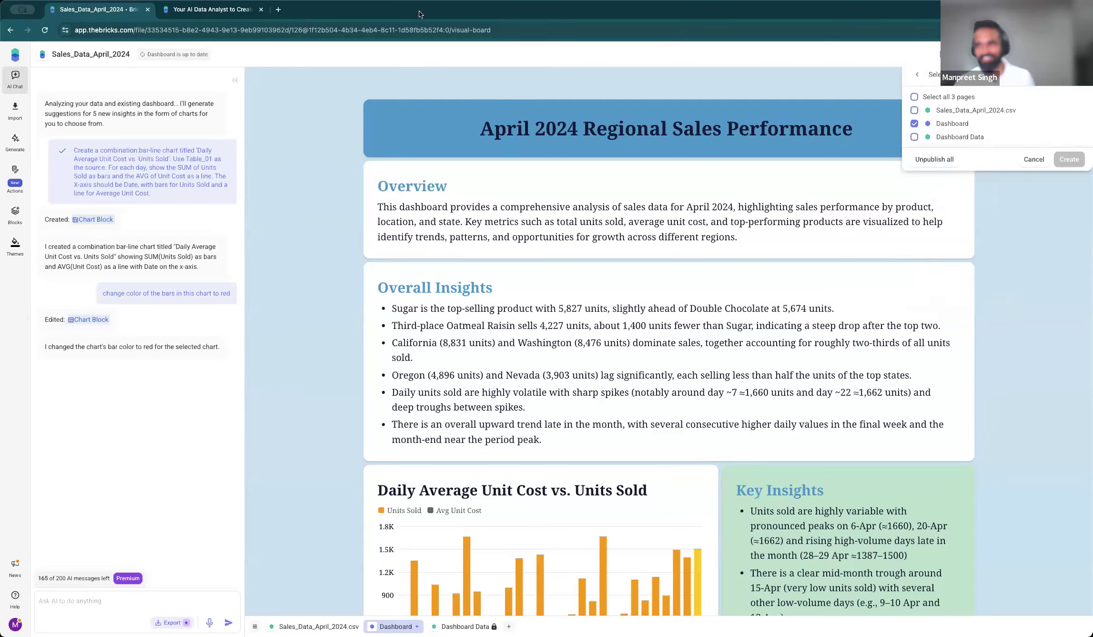
{"action": "left_click", "coordinate": [916, 74]}
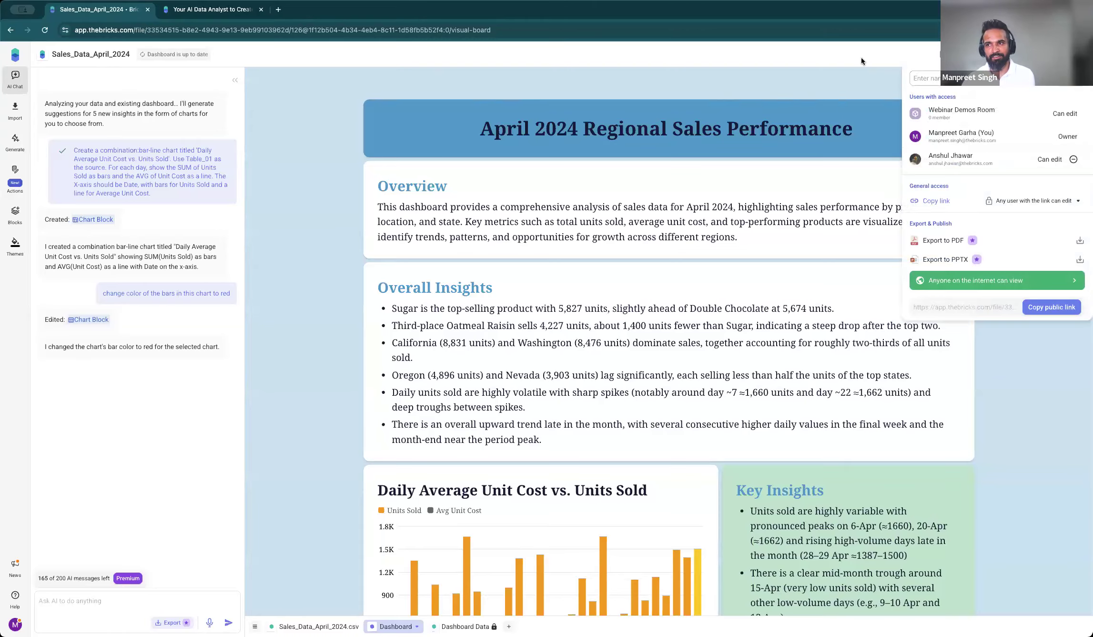
{"action": "left_click", "coordinate": [861, 57]}
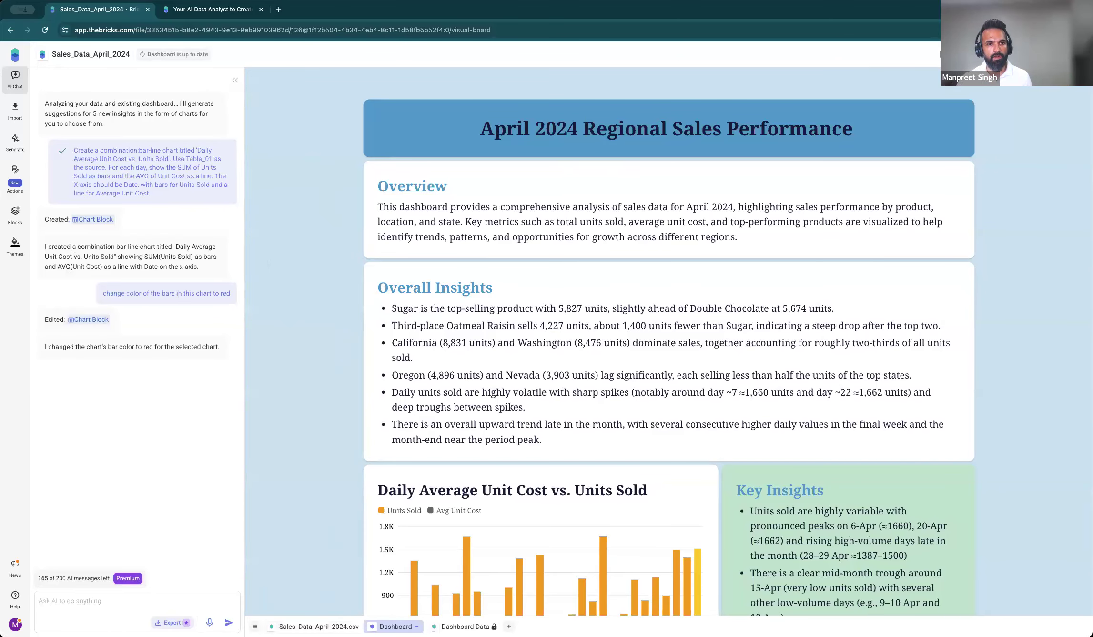
Import the Sales_Data_April_2024 data into a new file in the Webinar Demos room.
{"action": "left_click", "coordinate": [15, 55]}
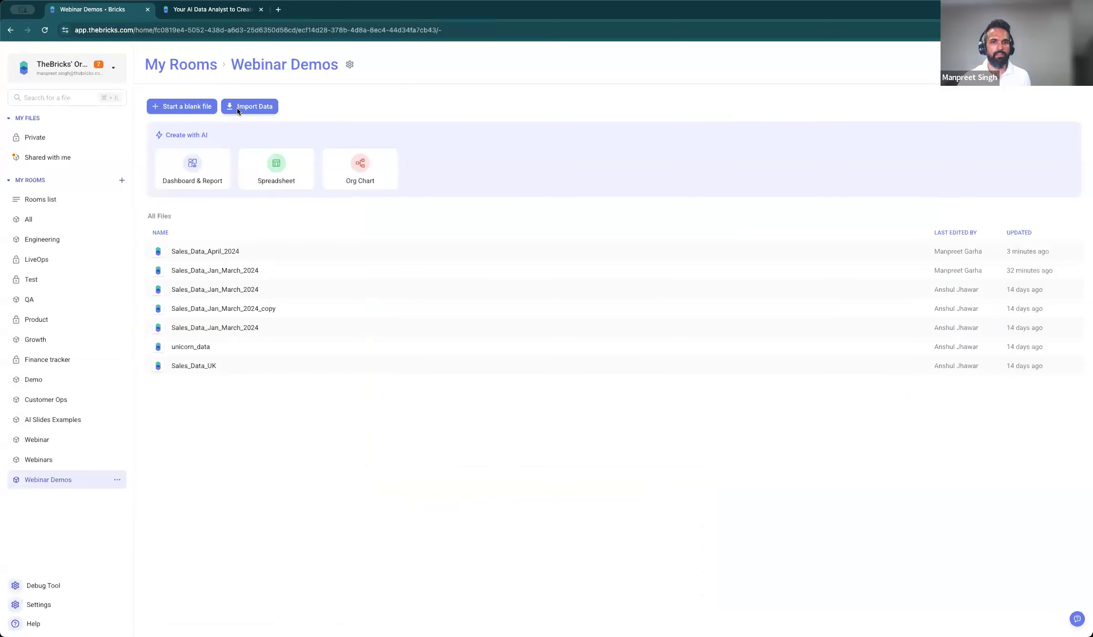
{"action": "left_click", "coordinate": [237, 109]}
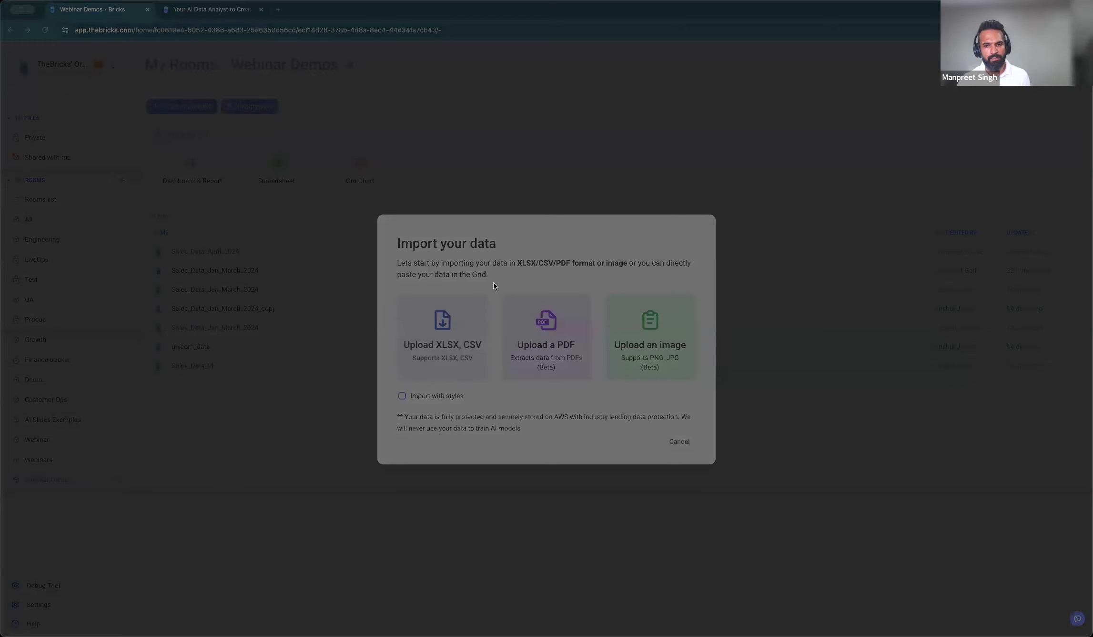
{"action": "double_click", "coordinate": [496, 281]}
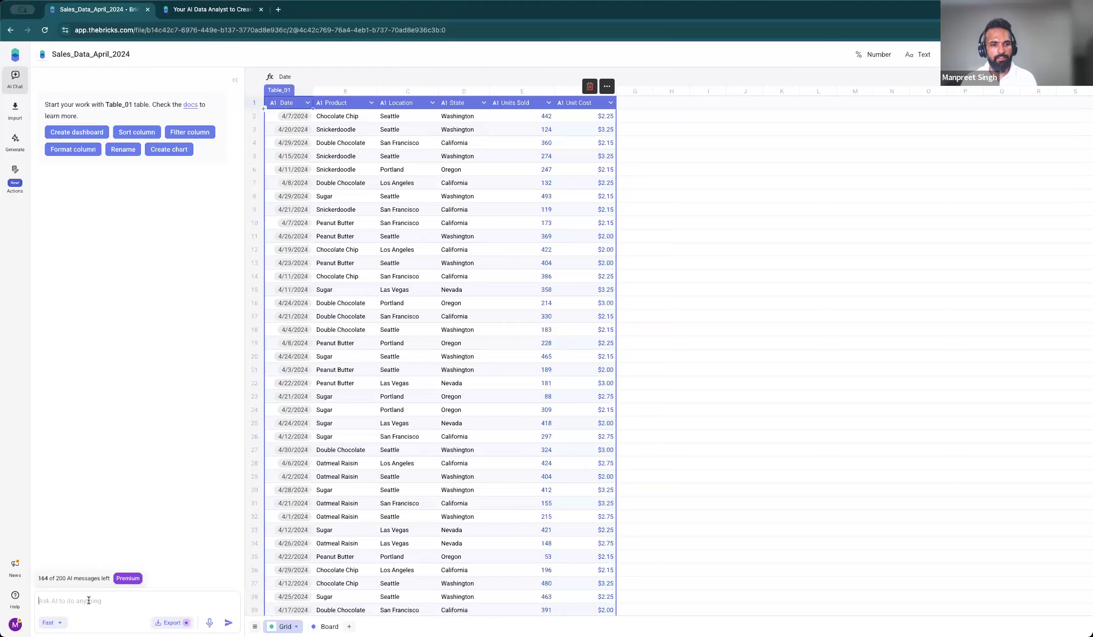
Draft the AI chat prompt "create a dashboard focussing on just sugar from" followed by the start of the table's name.
{"action": "type", "text": "create a"}
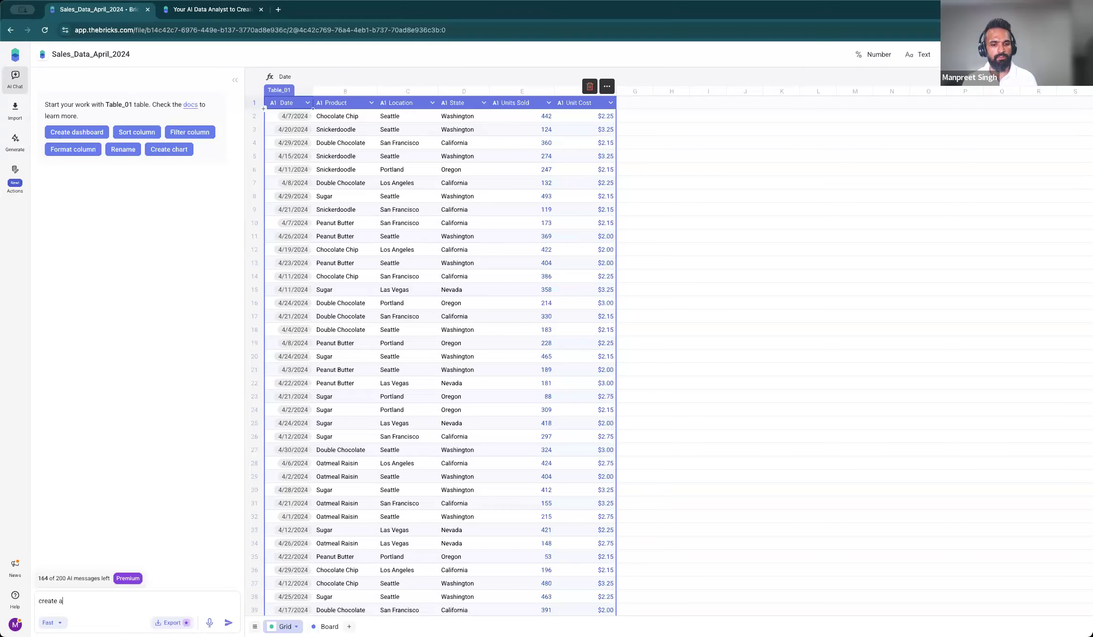
{"action": "type", "text": " dashboard f"}
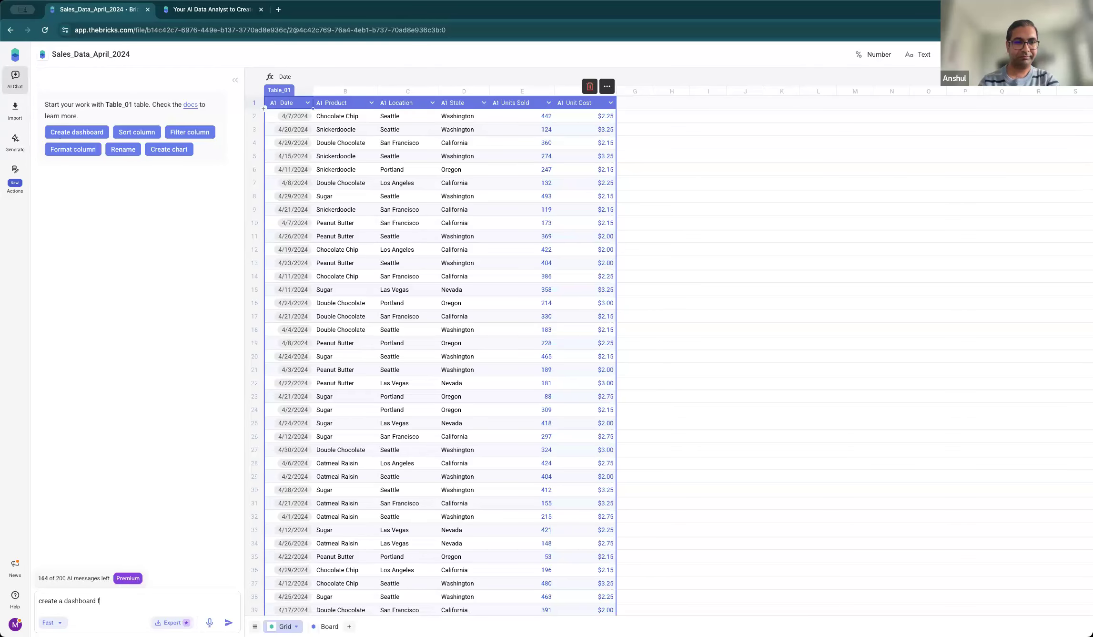
{"action": "type", "text": "ocussing"}
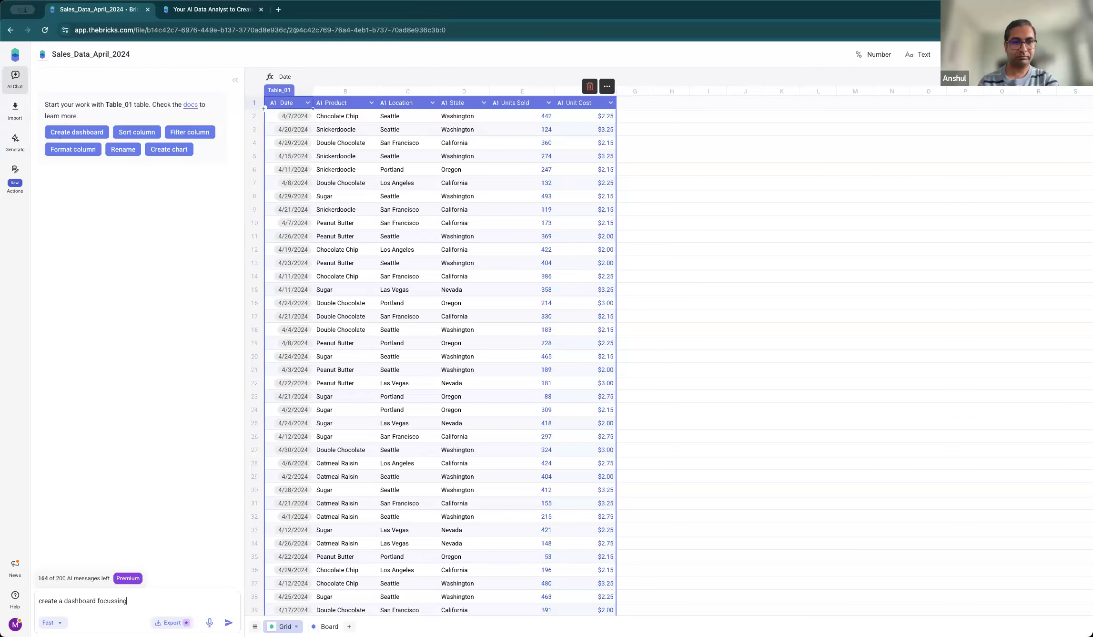
{"action": "type", "text": " on just sugar"}
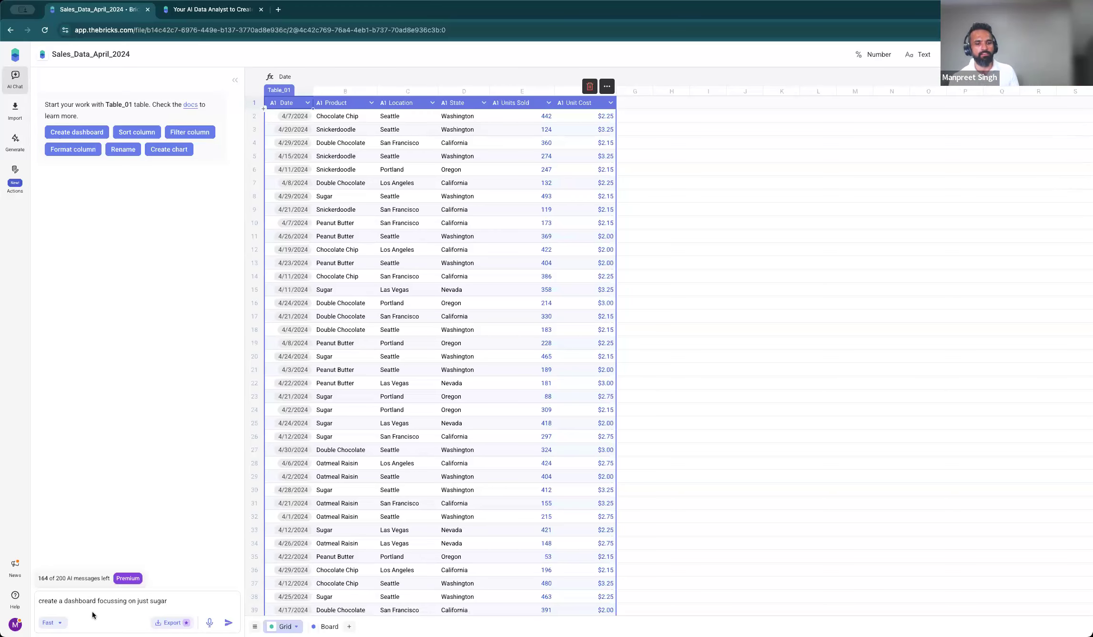
{"action": "left_click_drag", "start_coordinate": [40, 599], "coordinate": [94, 602]}
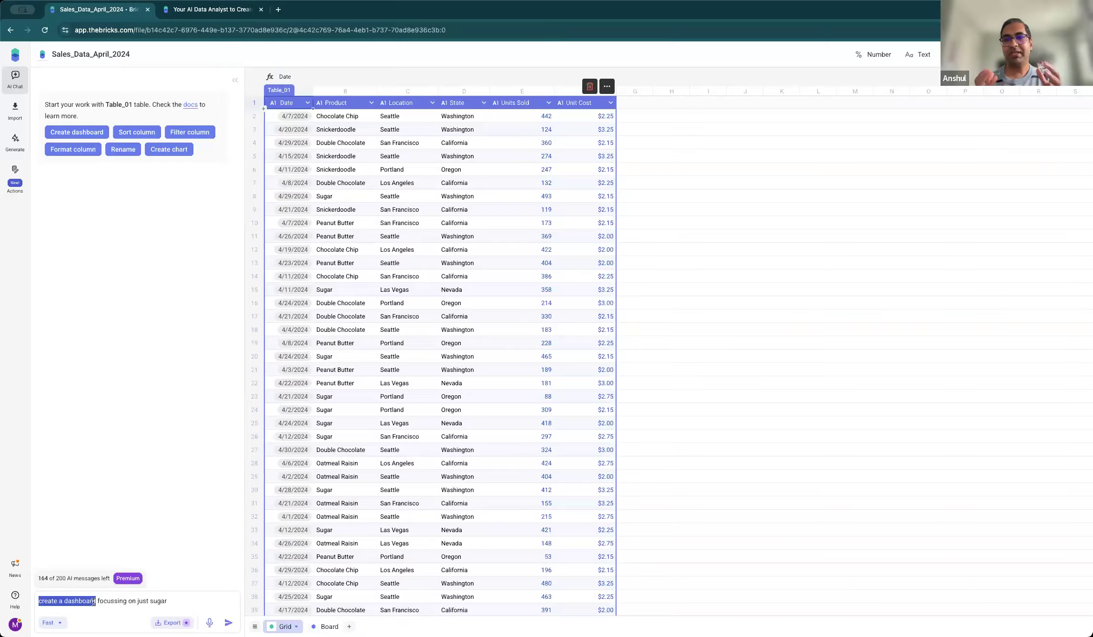
{"action": "left_click", "coordinate": [174, 599]}
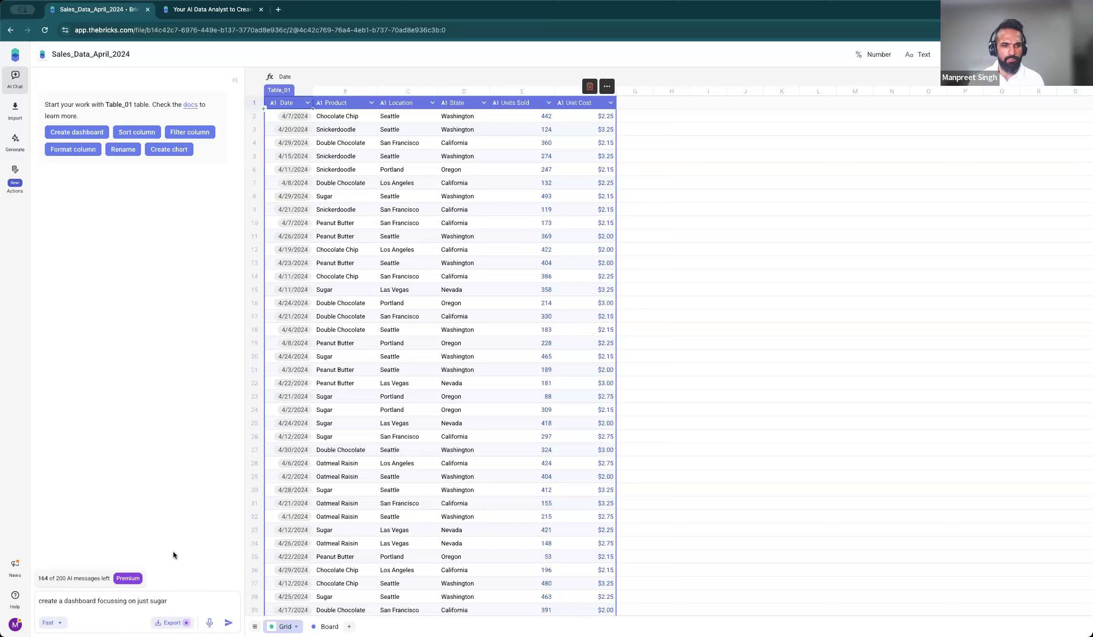
{"action": "type", "text": "from "}
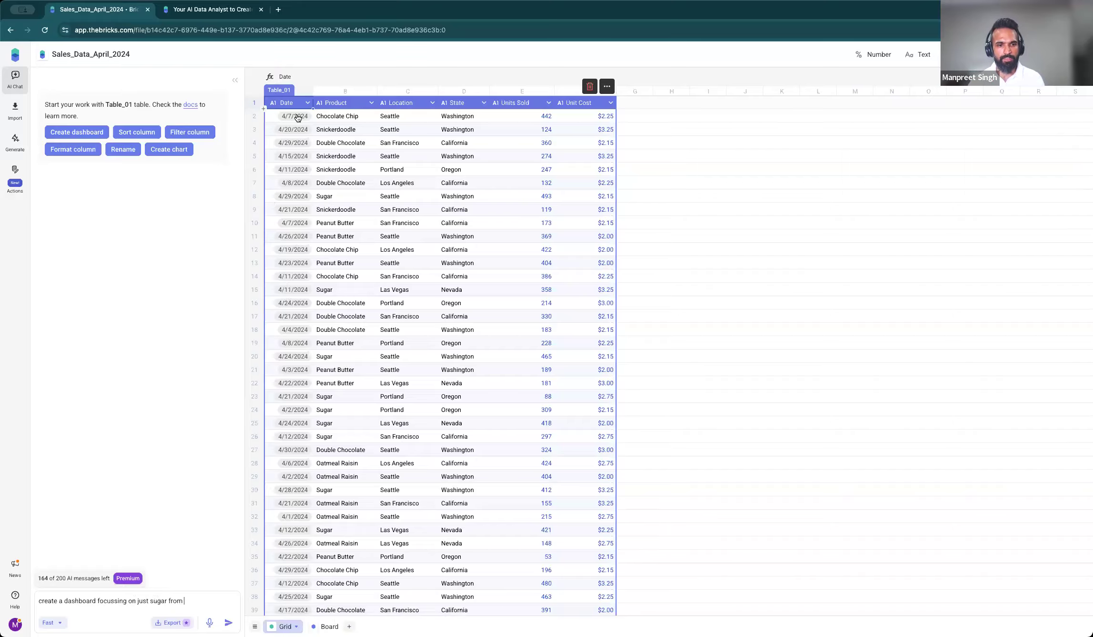
{"action": "type", "text": "Tab"}
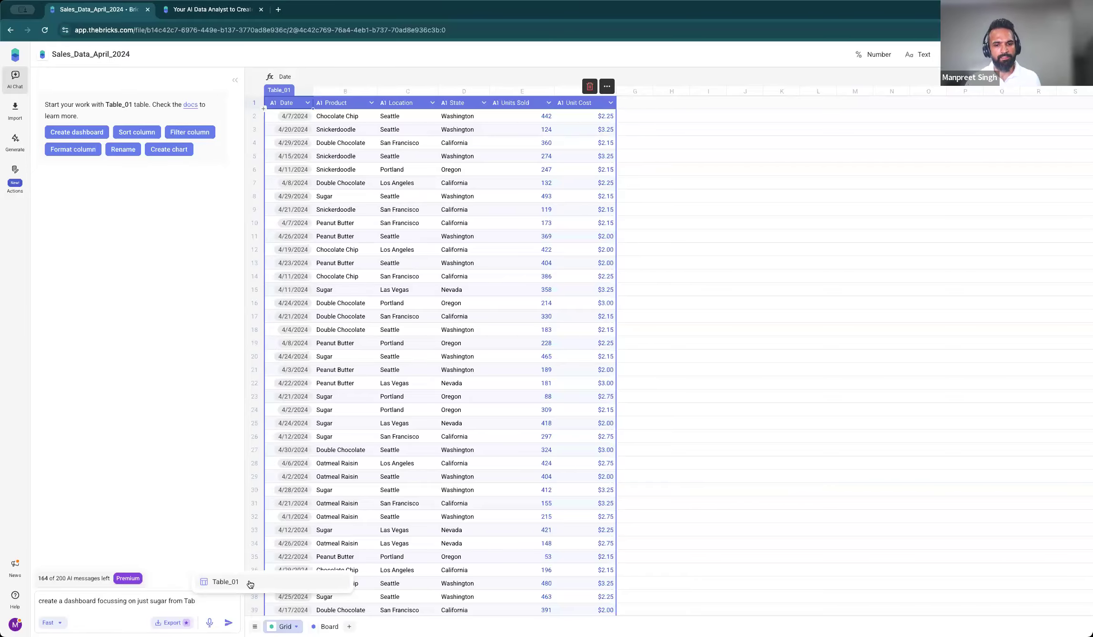
Rename Table_01 in the grid as cookies.
{"action": "left_click", "coordinate": [278, 90]}
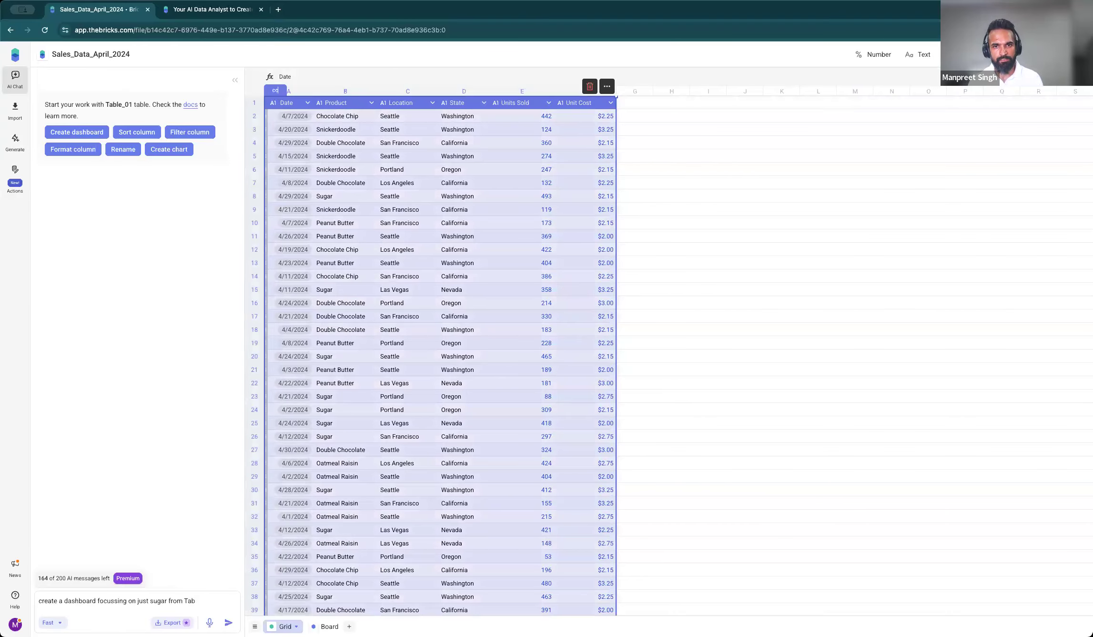
{"action": "type", "text": "ies"}
{"action": "key", "text": "Return"}
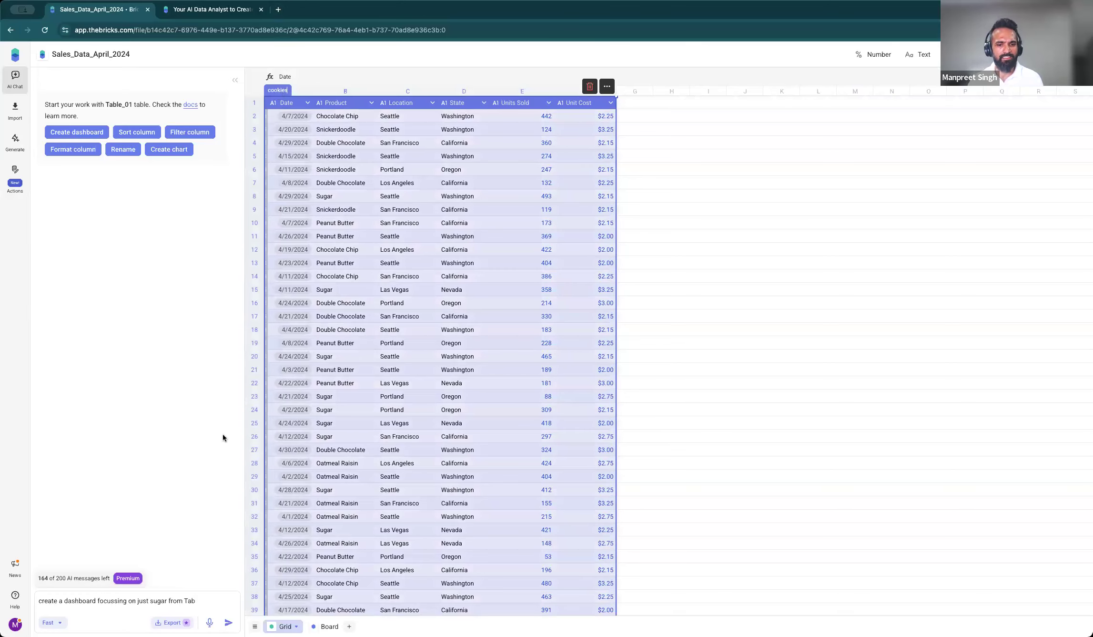
Replace the unfinished table name at the end of the AI prompt with a reference to the cookies table.
{"action": "key", "text": "BackSpace"}
{"action": "key", "text": "BackSpace"}
{"action": "key", "text": "BackSpace"}
{"action": "type", "text": "coo"}
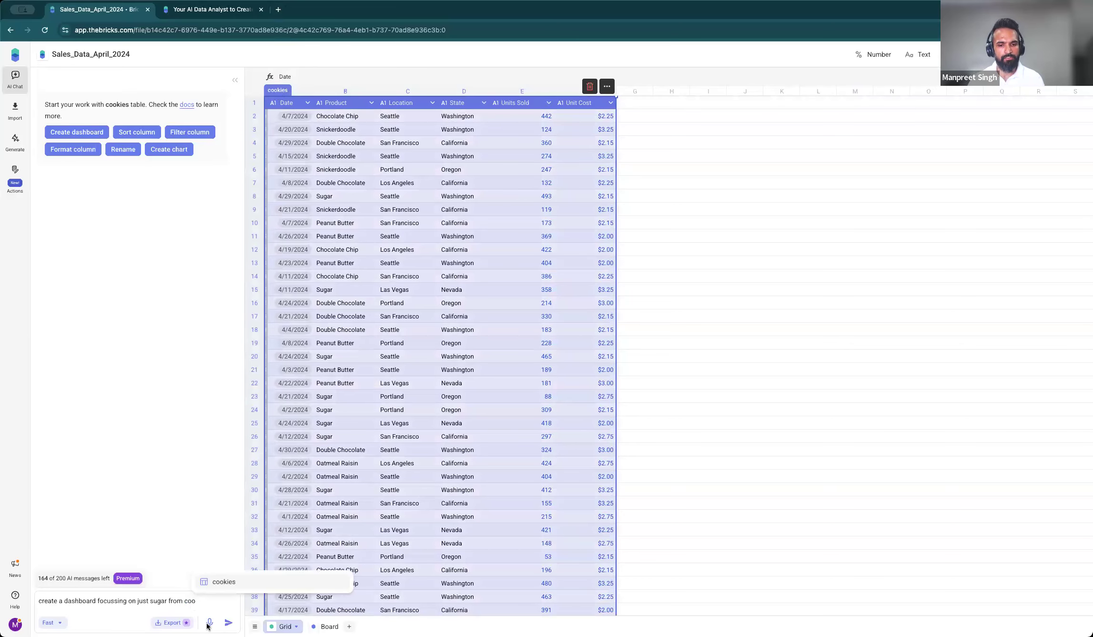
{"action": "left_click", "coordinate": [223, 585]}
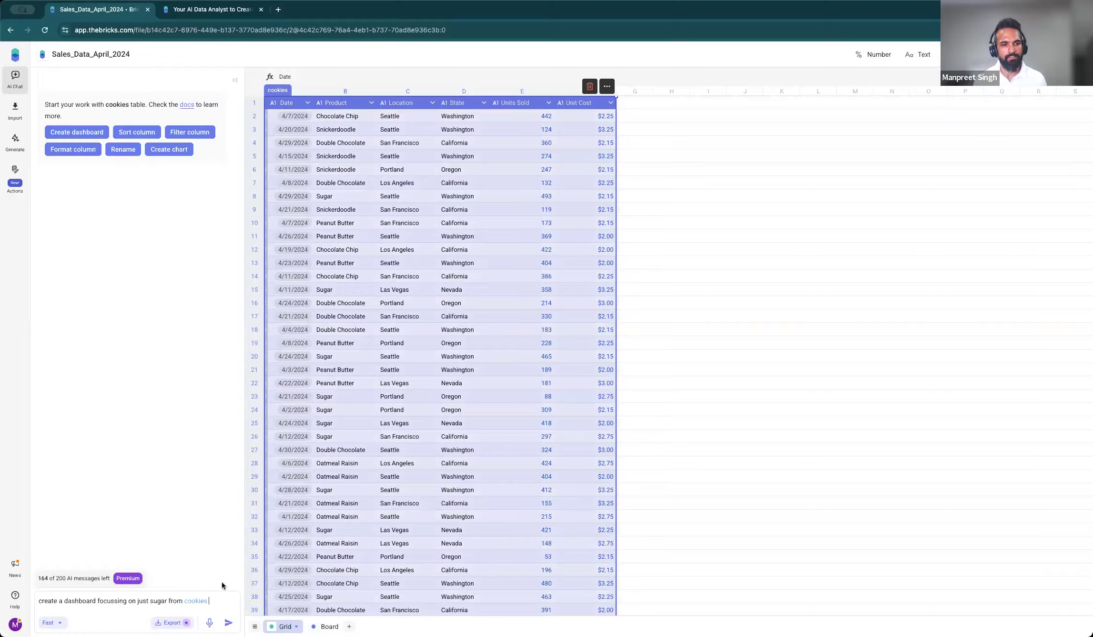
Add a text block to the empty Board page and make it the context of an AI chat prompt.
{"action": "left_click", "coordinate": [329, 626]}
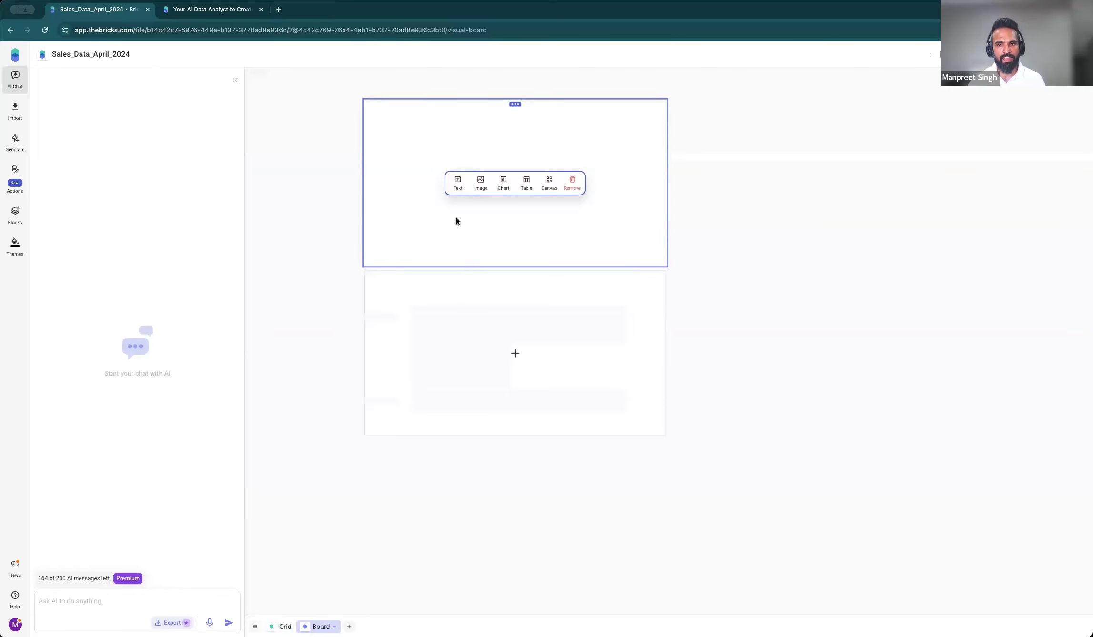
{"action": "left_click", "coordinate": [457, 183]}
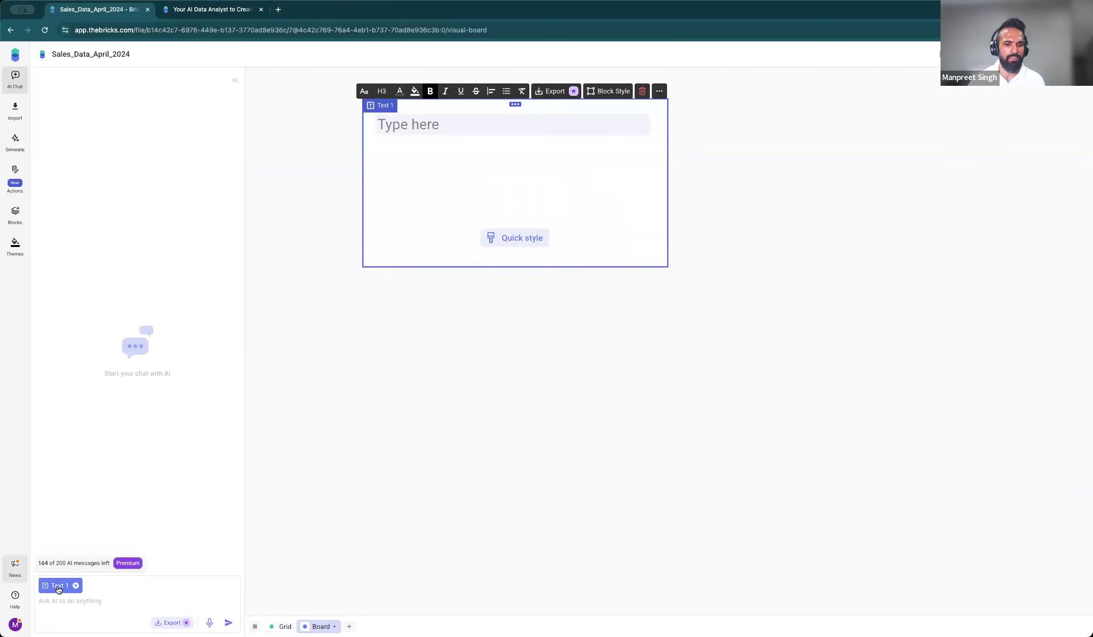
{"action": "left_click", "coordinate": [57, 602]}
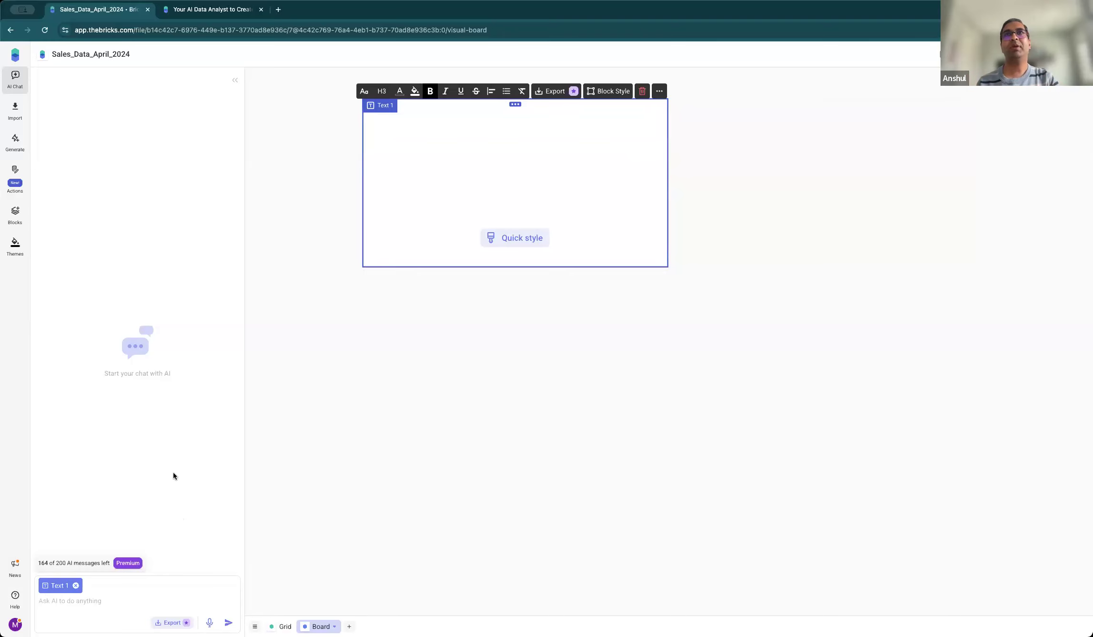
Replace the draft AI prompt on the Grid page with "clean up the messy data here".
{"action": "left_click", "coordinate": [280, 624]}
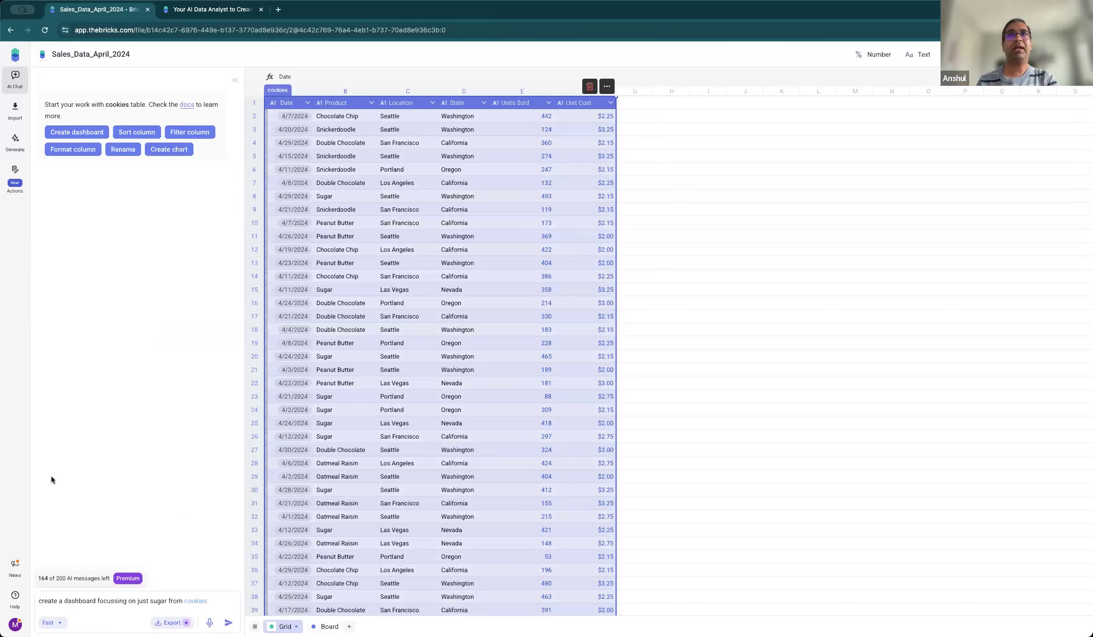
{"action": "key", "text": "ctrl+a"}
{"action": "type", "text": "clean up the messy data her"}
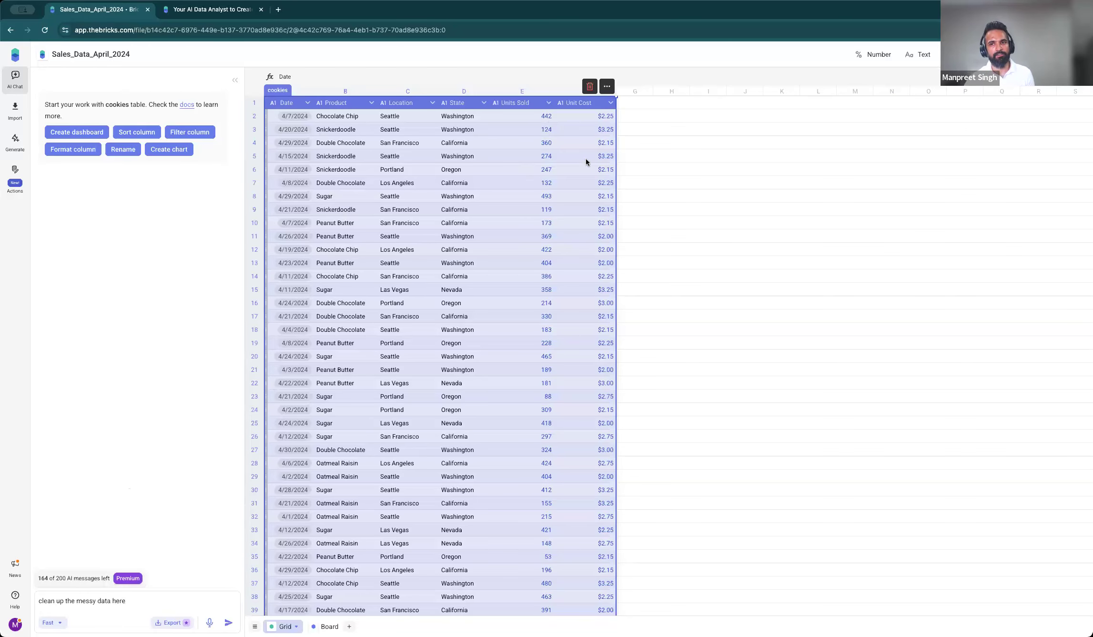
Shorten the State value in row 2 of the cookies table to "Washing".
{"action": "left_click", "coordinate": [464, 117]}
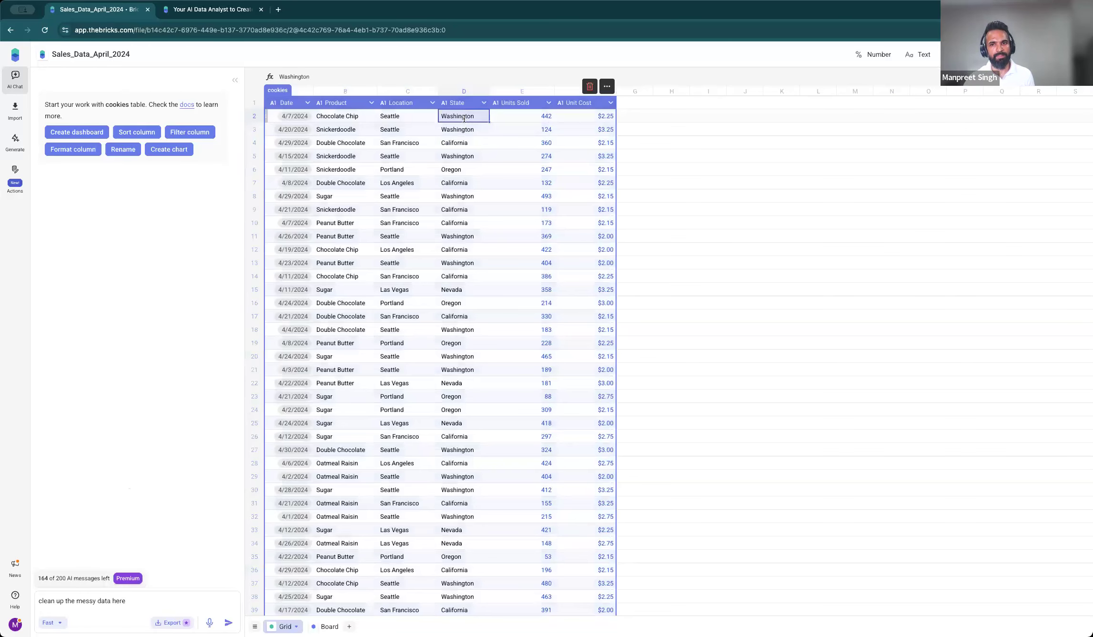
{"action": "key", "text": "Return"}
{"action": "key", "text": "BackSpace"}
{"action": "key", "text": "BackSpace"}
{"action": "key", "text": "BackSpace"}
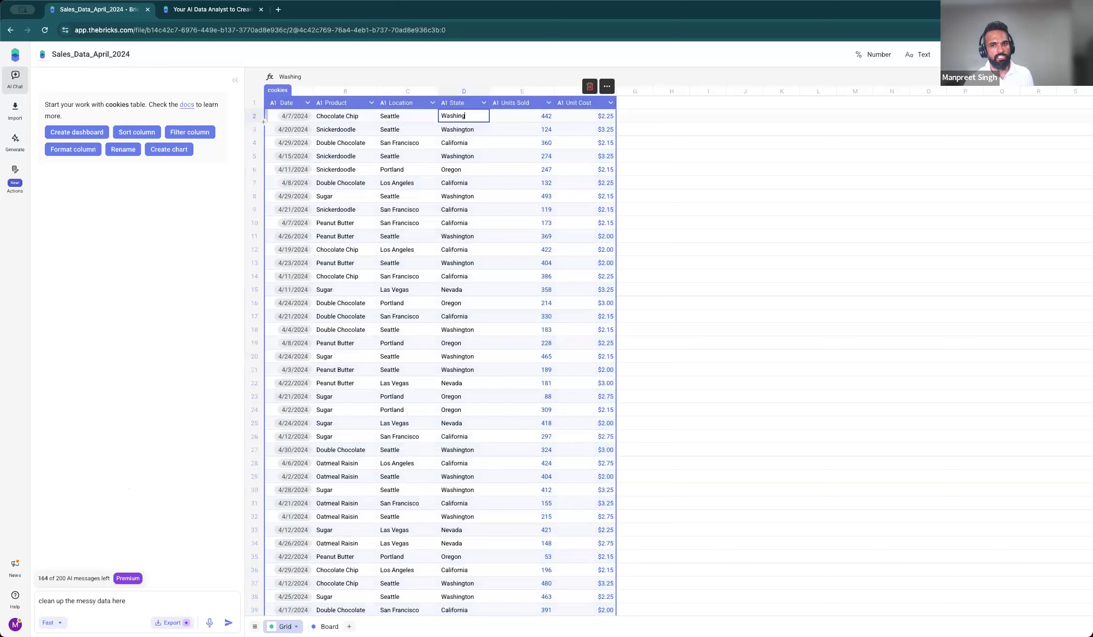
{"action": "left_click", "coordinate": [678, 153]}
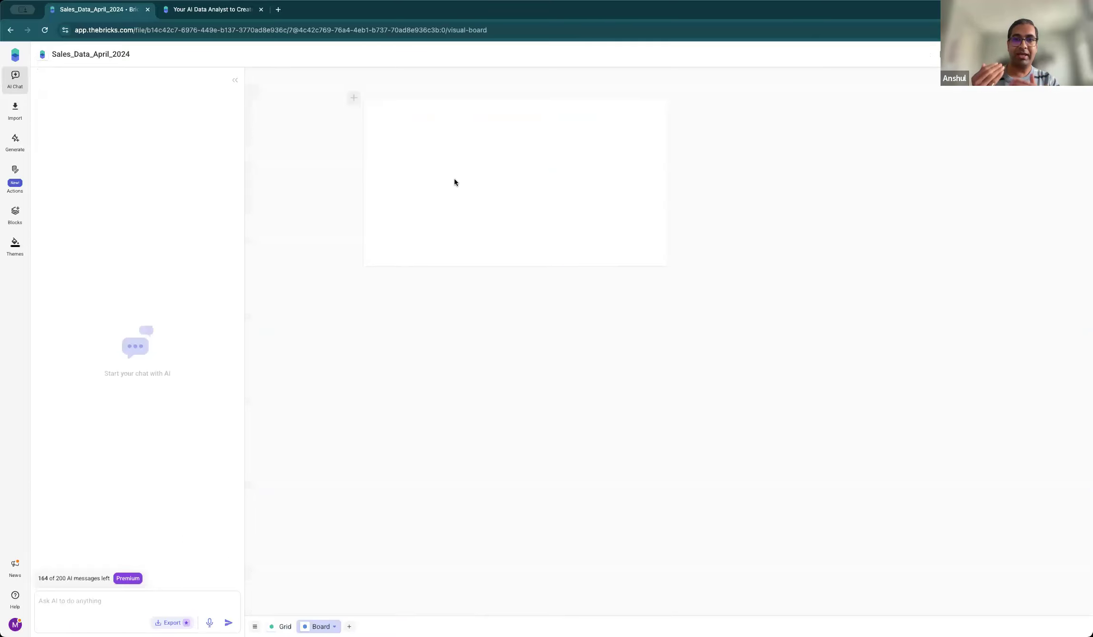
Insert a chart block beside the text block on the Board page, using Grid range A1:F101 as its data.
{"action": "left_click", "coordinate": [454, 179]}
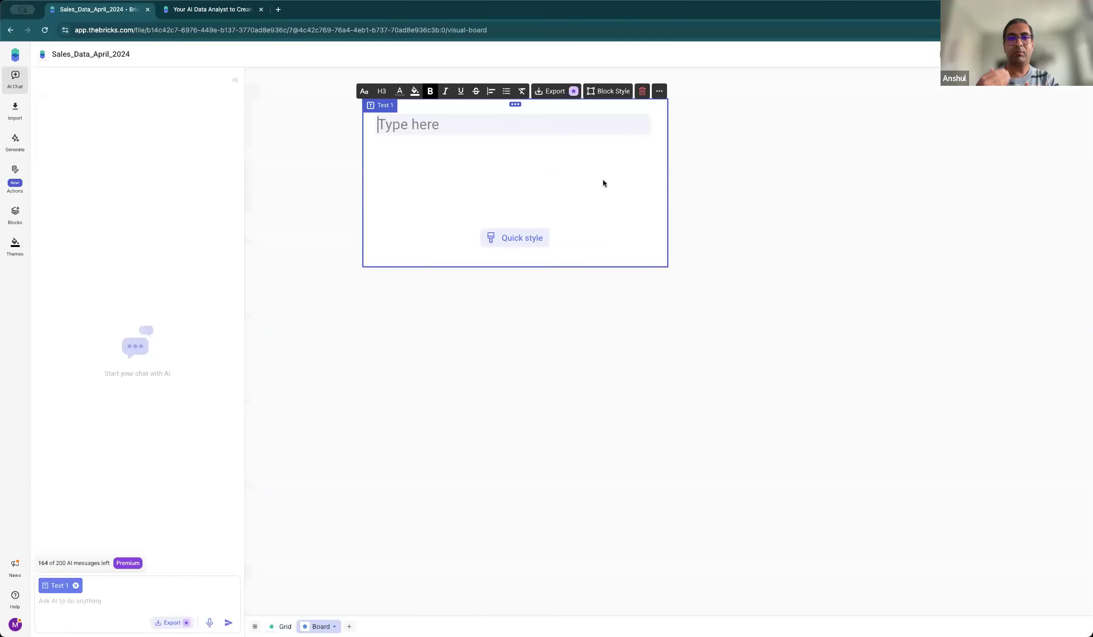
{"action": "left_click", "coordinate": [730, 160]}
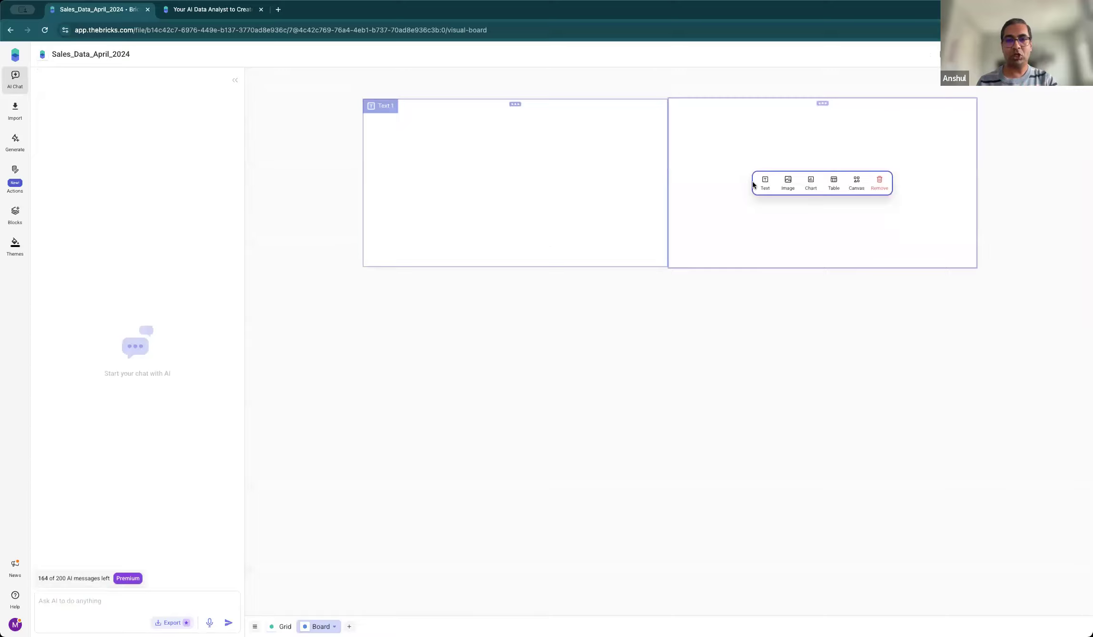
{"action": "left_click", "coordinate": [802, 181]}
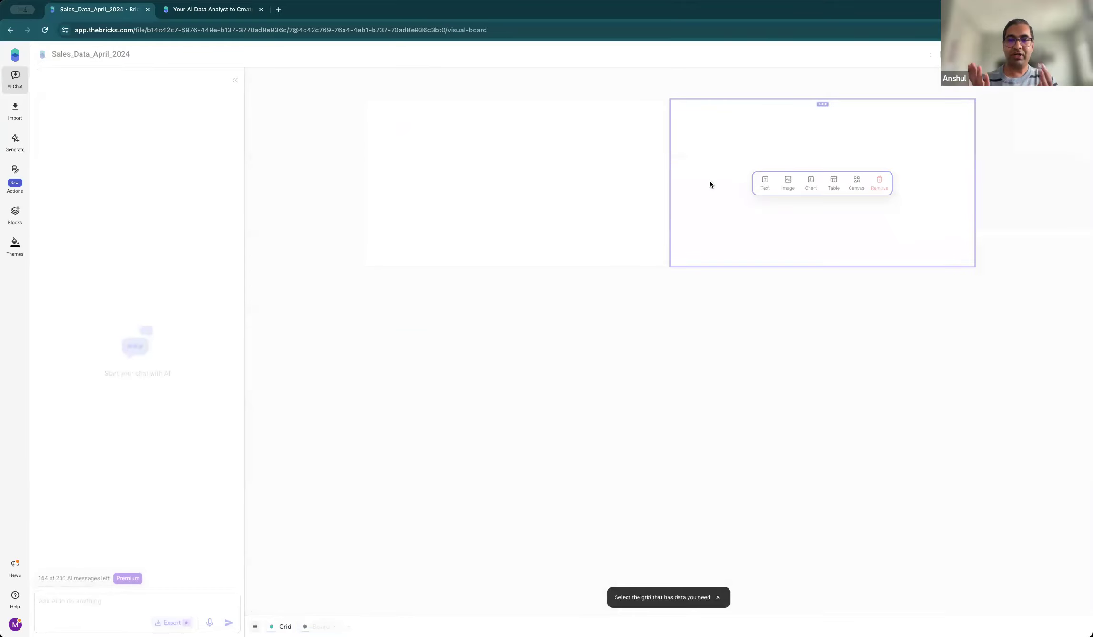
{"action": "left_click", "coordinate": [284, 624]}
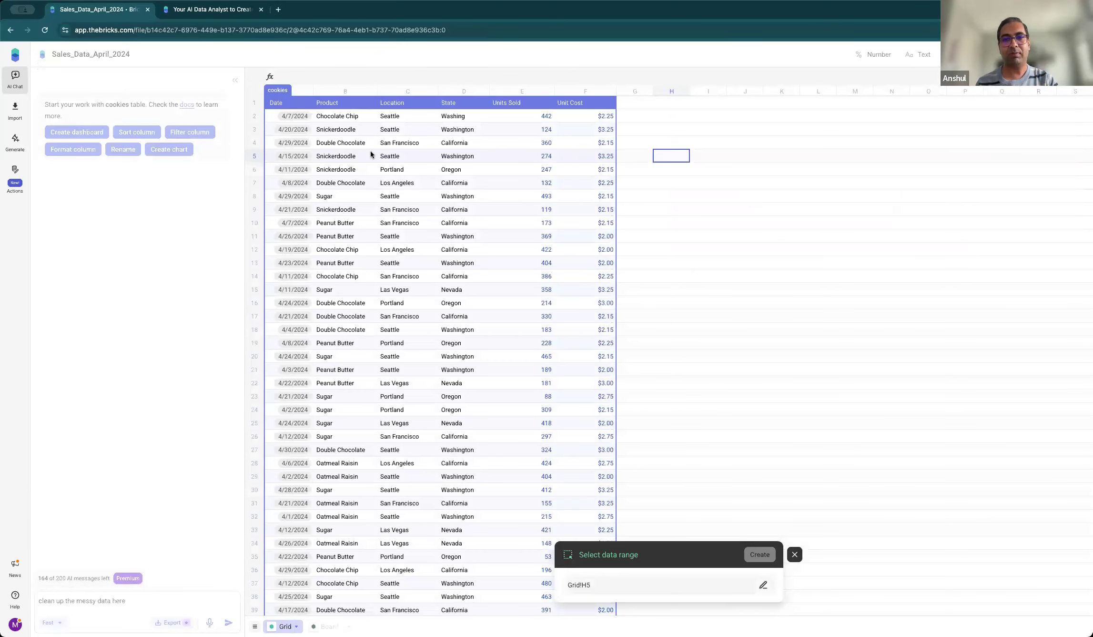
{"action": "left_click", "coordinate": [761, 555]}
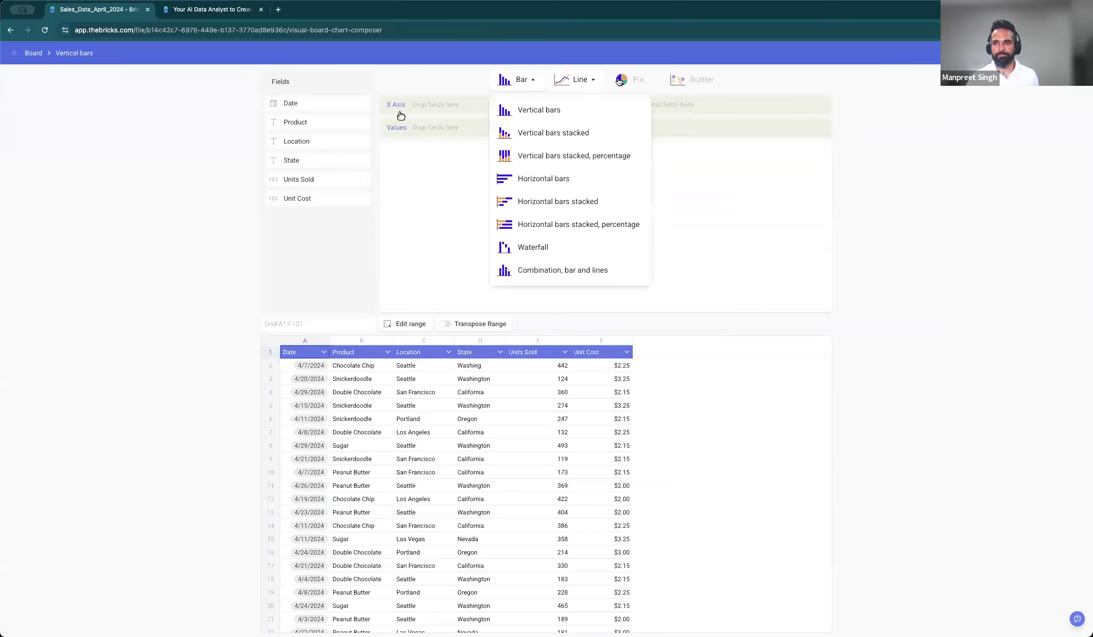
Browse the pie and scatter chart types for the new chart block and return to the Board page.
{"action": "left_click", "coordinate": [620, 82]}
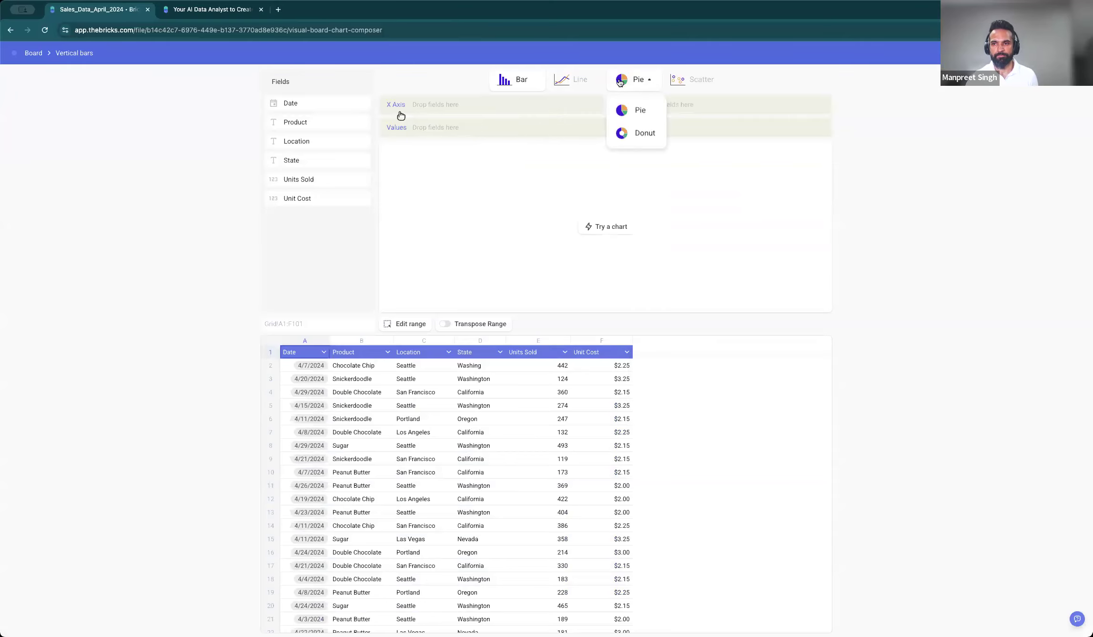
{"action": "left_click", "coordinate": [714, 79]}
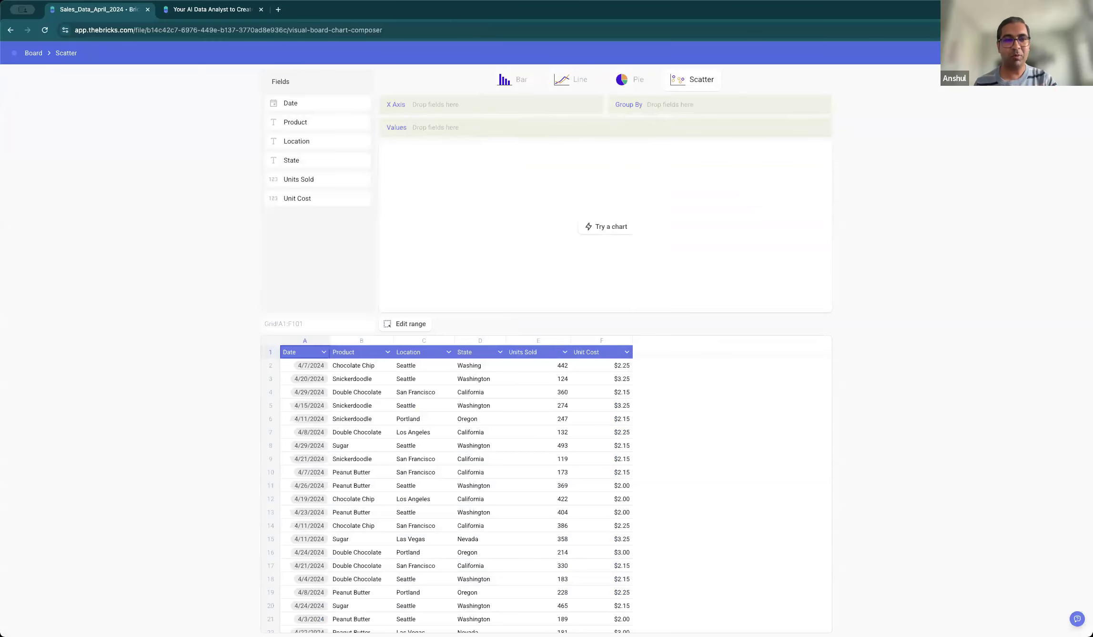
{"action": "left_click", "coordinate": [32, 54]}
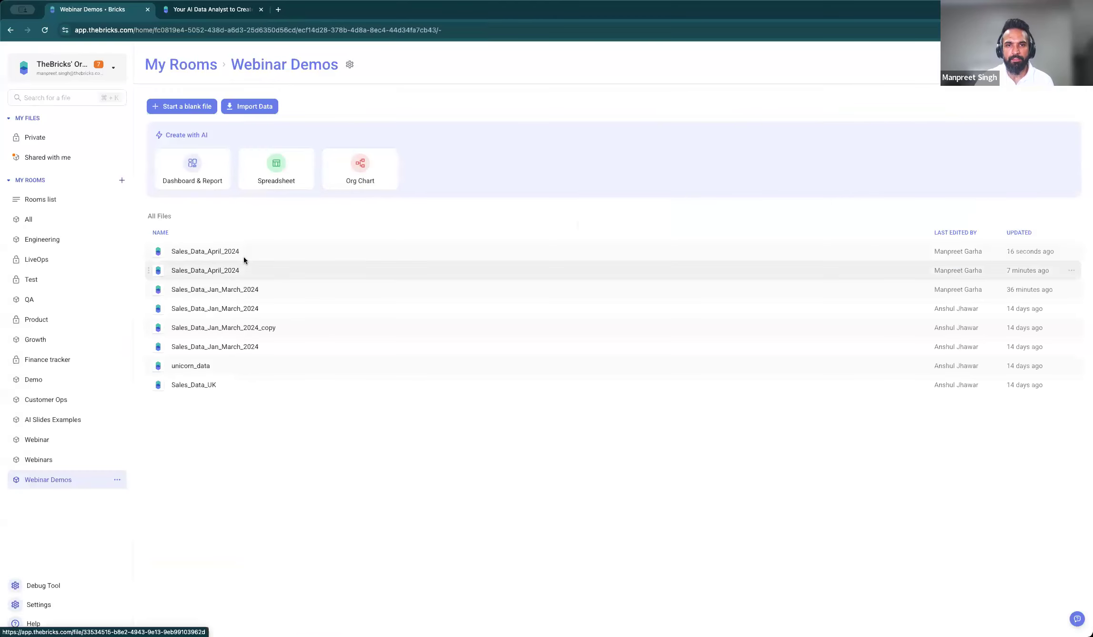
Open the earlier Sales_Data_April_2024 dashboard file and narrow its title block to the width of the Daily Average Unit Cost chart.
{"action": "left_click", "coordinate": [244, 260]}
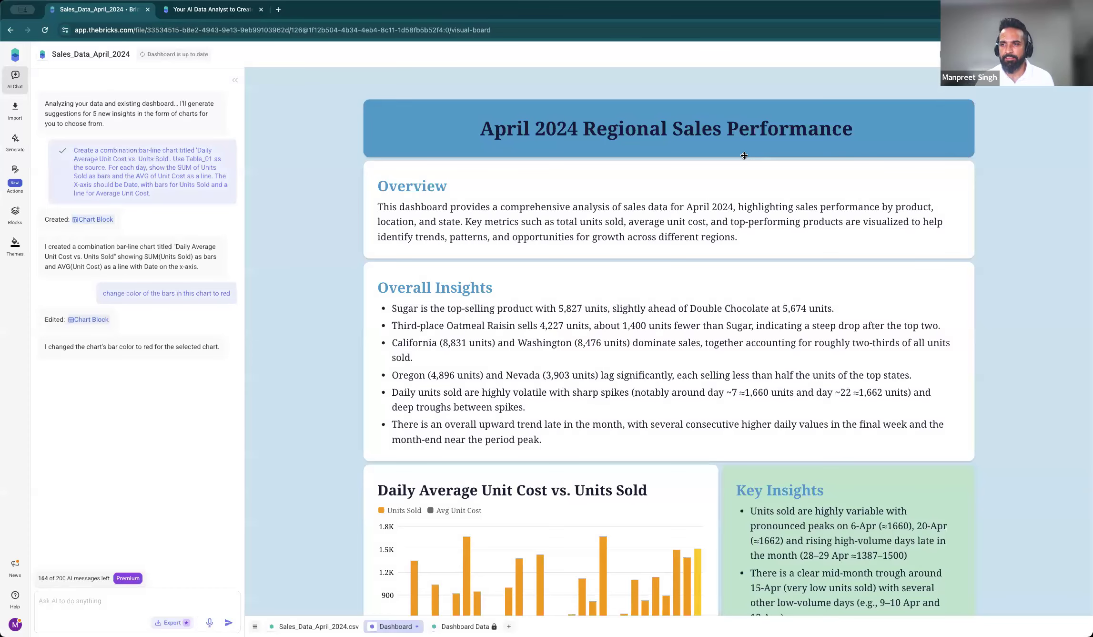
{"action": "left_click", "coordinate": [897, 145]}
{"action": "left_click_drag", "start_coordinate": [976, 133], "coordinate": [657, 183]}
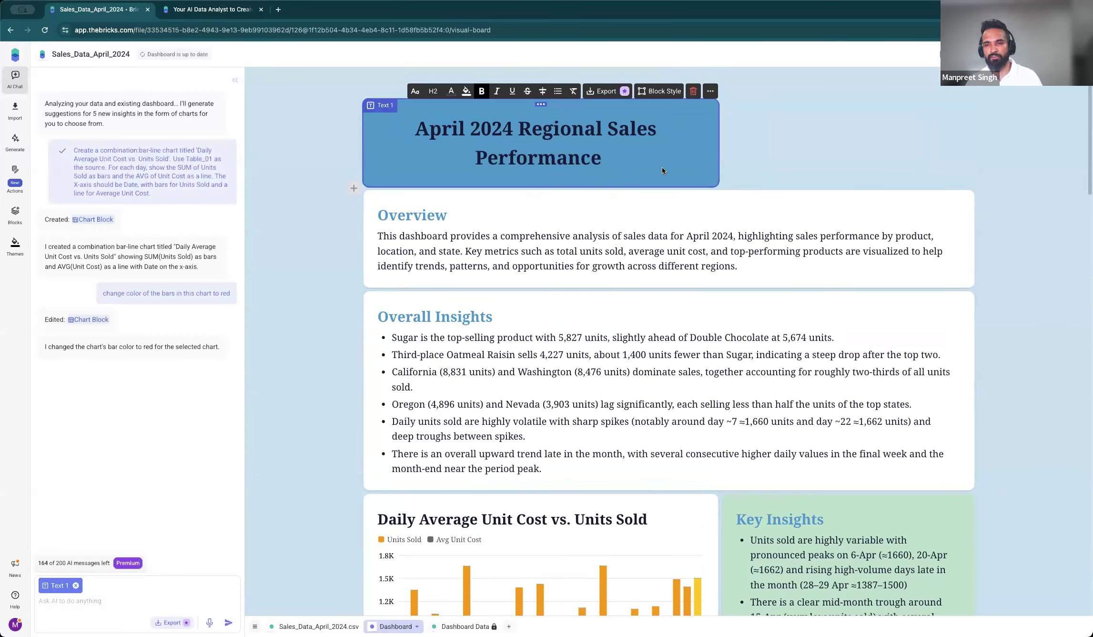
{"action": "left_click", "coordinate": [326, 154]}
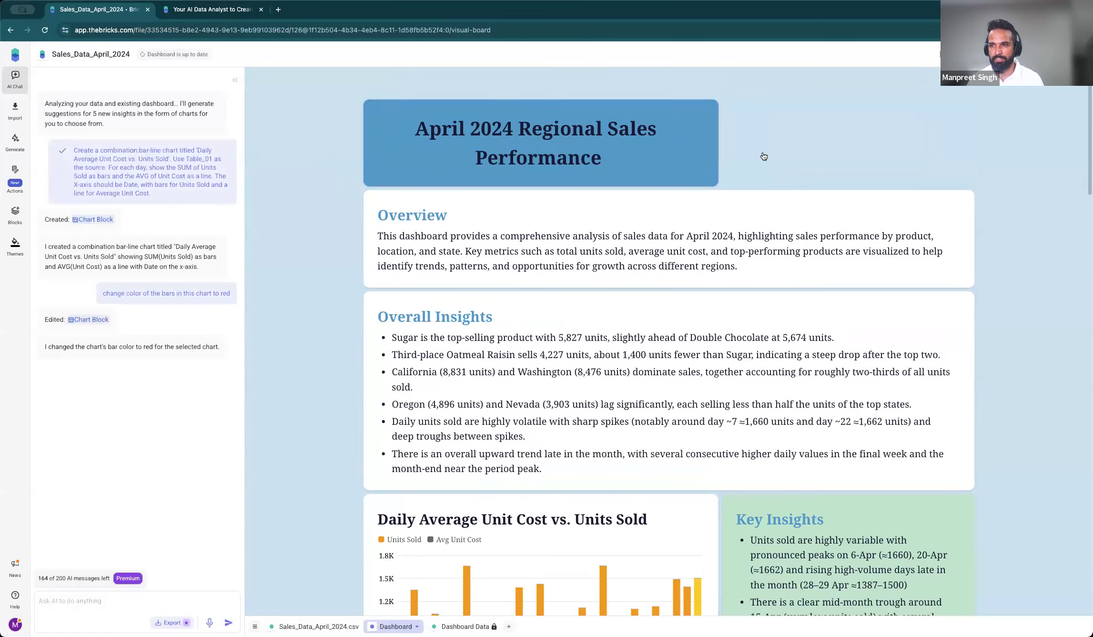
Add an image block with the Bricks logo in the empty space beside the dashboard title and make that row slightly taller.
{"action": "mouse_move", "coordinate": [794, 151]}
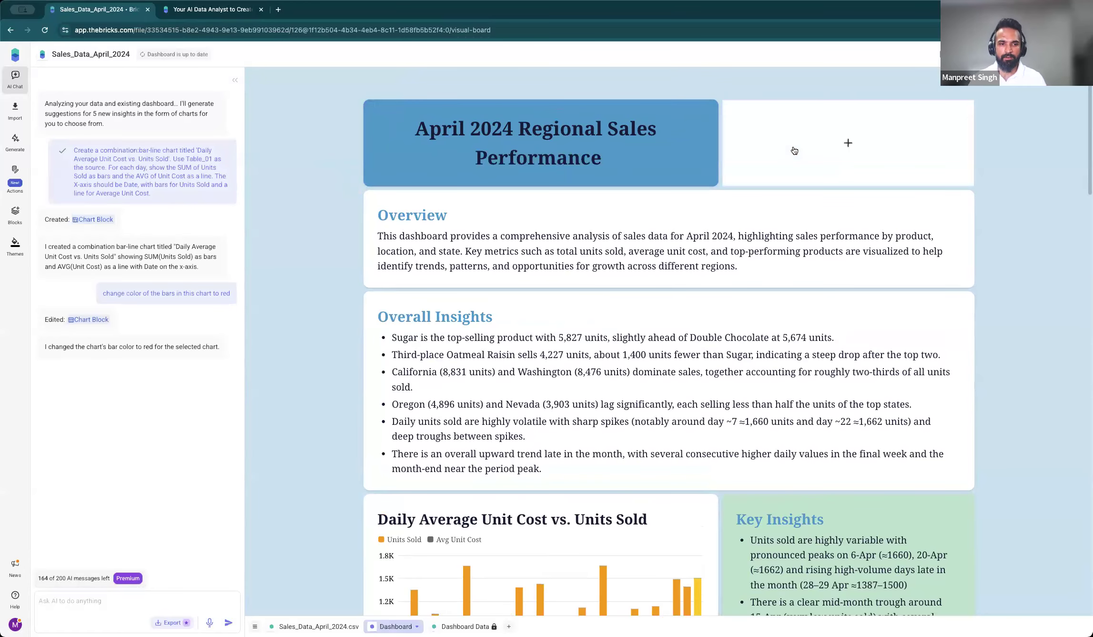
{"action": "left_click", "coordinate": [848, 143]}
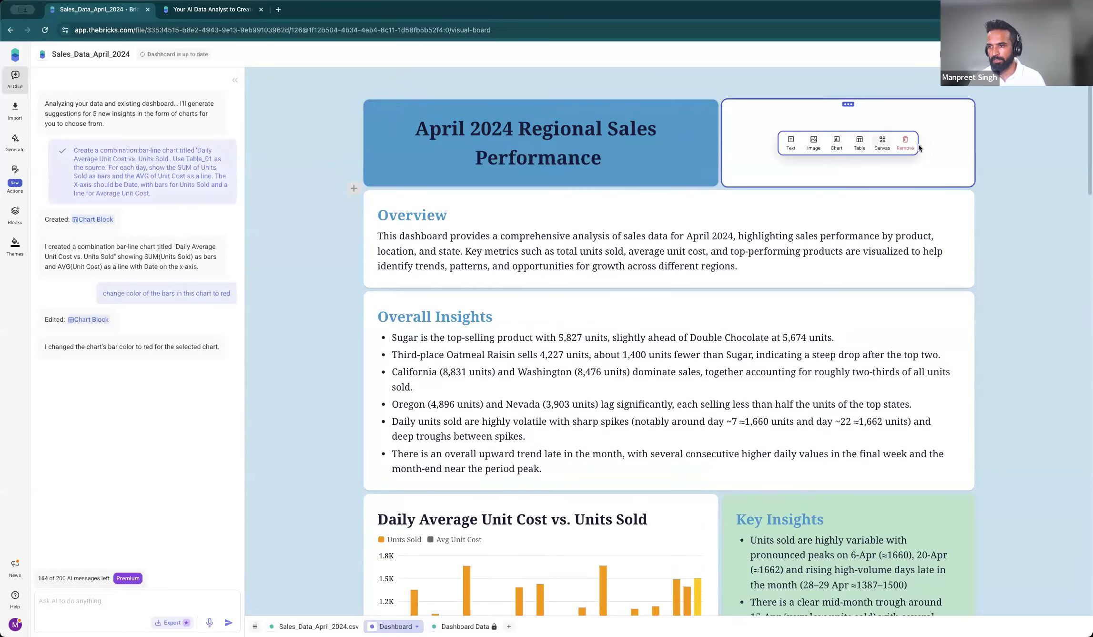
{"action": "left_click", "coordinate": [810, 149]}
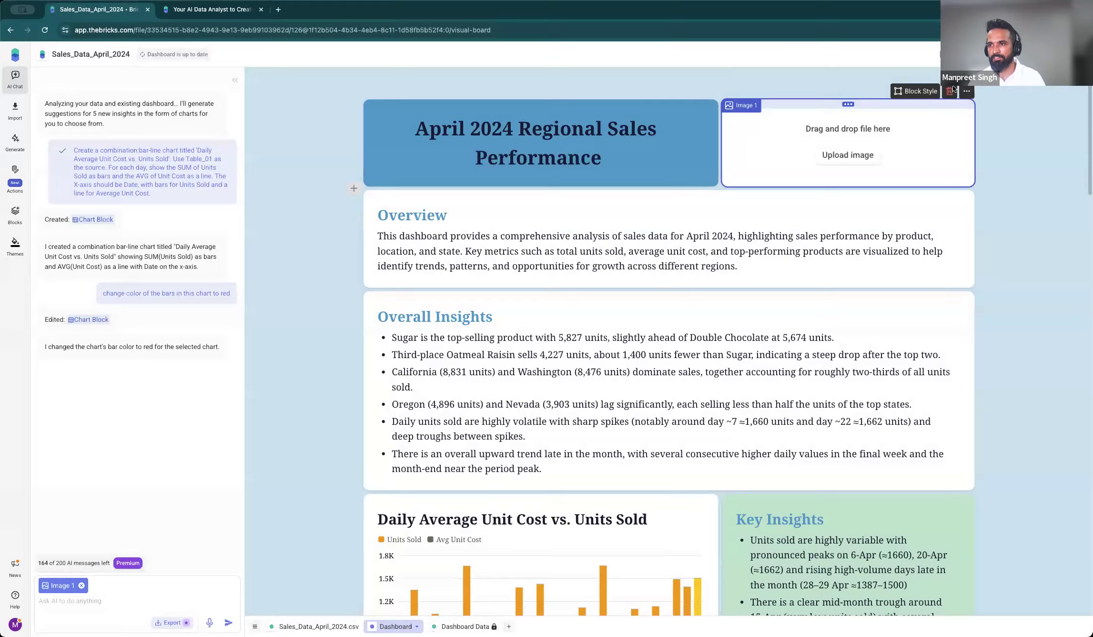
{"action": "left_click", "coordinate": [950, 91]}
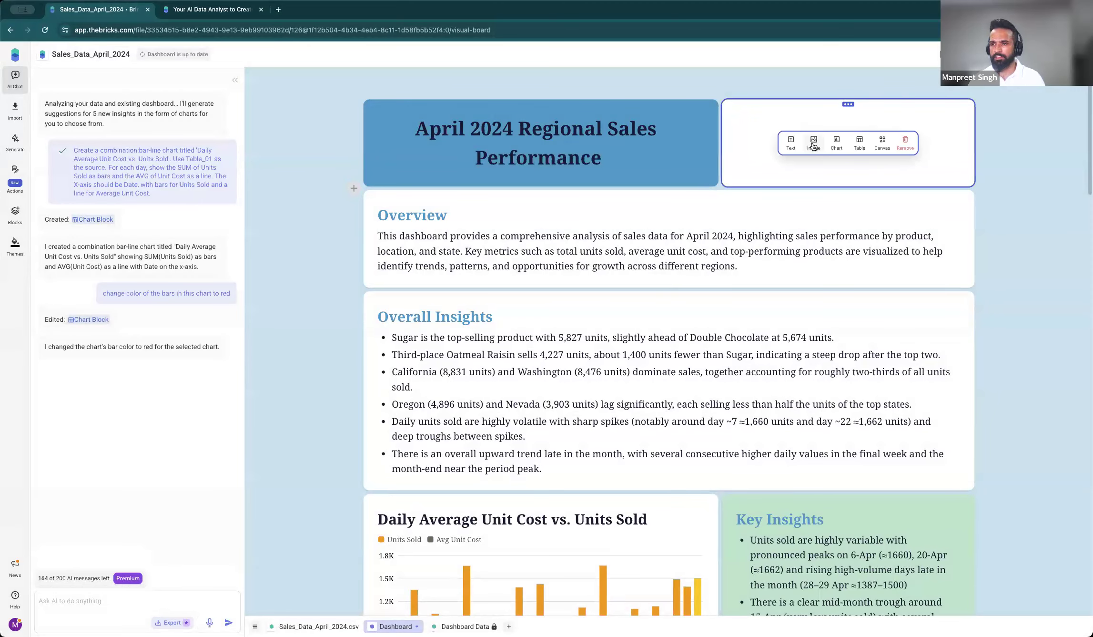
{"action": "left_click", "coordinate": [814, 146]}
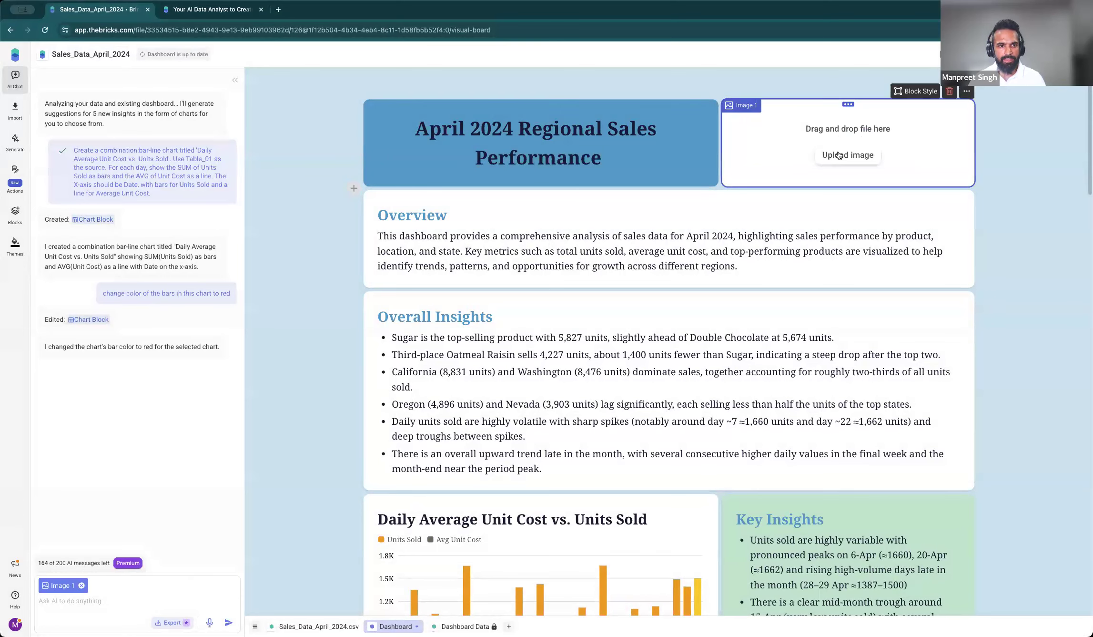
{"action": "left_click", "coordinate": [839, 155]}
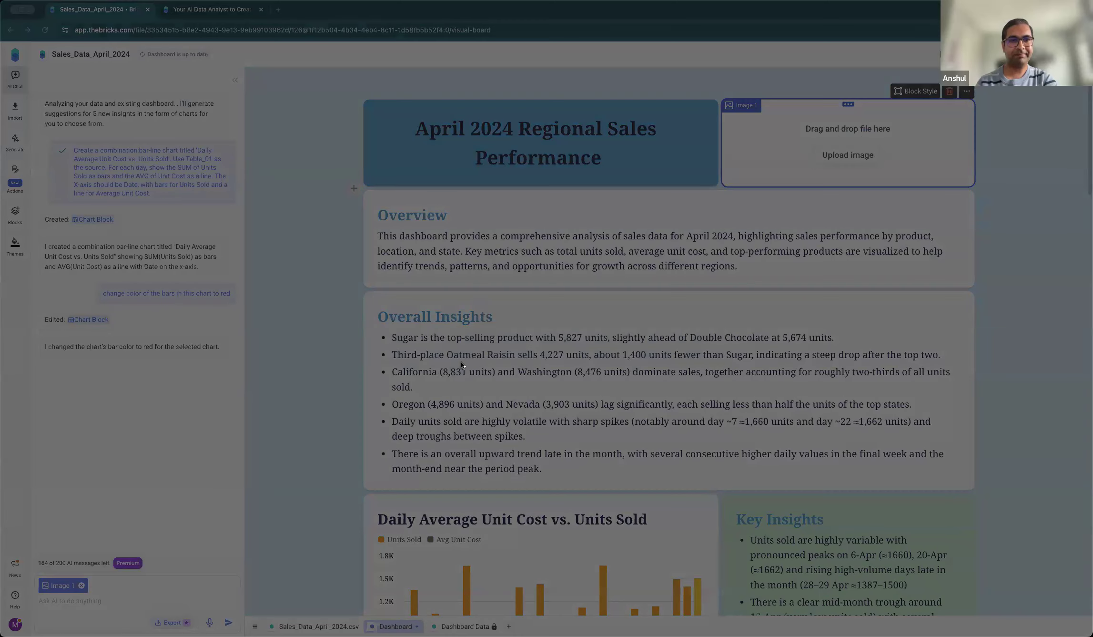
{"action": "double_click", "coordinate": [457, 288]}
{"action": "left_click_drag", "start_coordinate": [812, 191], "coordinate": [810, 212]}
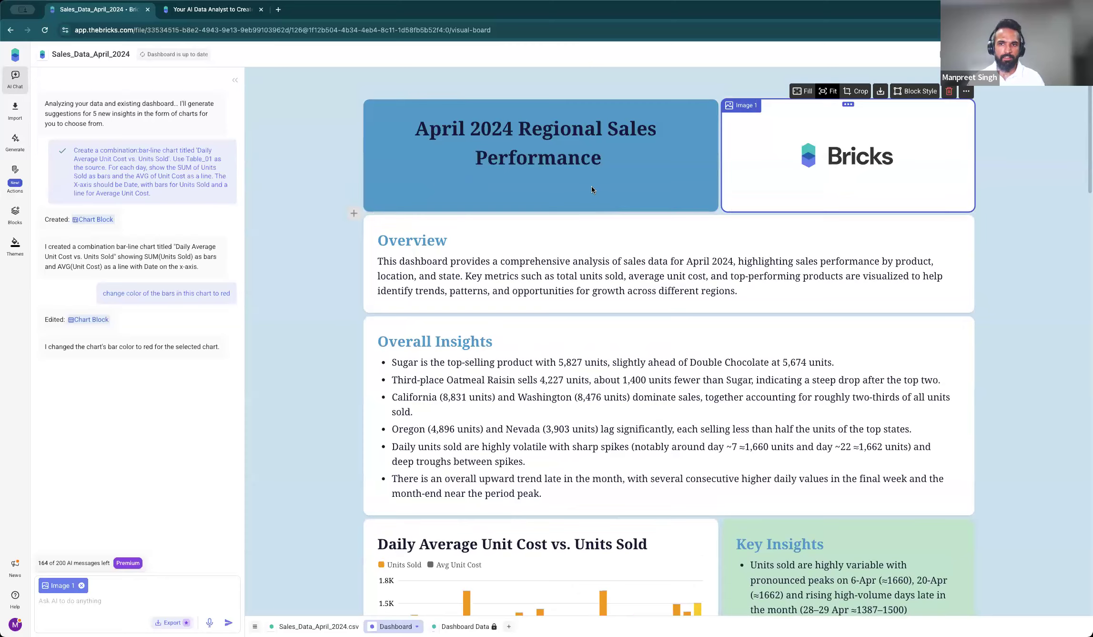
{"action": "left_click", "coordinate": [1001, 182]}
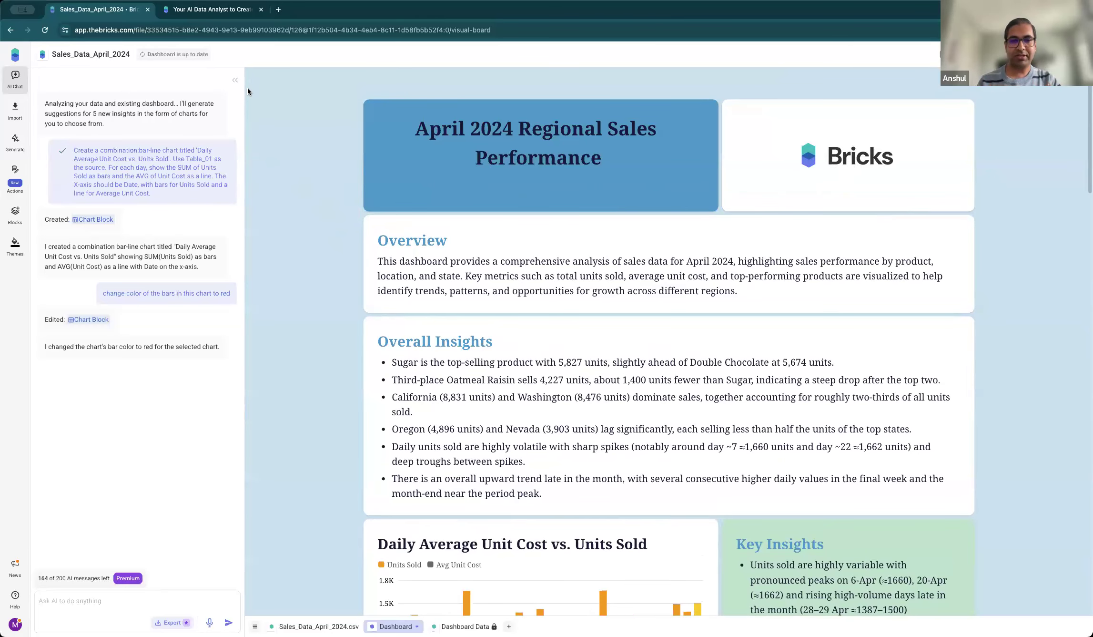
Have the AI add filter controls to the dashboard using the Add Filters quick action.
{"action": "left_click", "coordinate": [235, 80]}
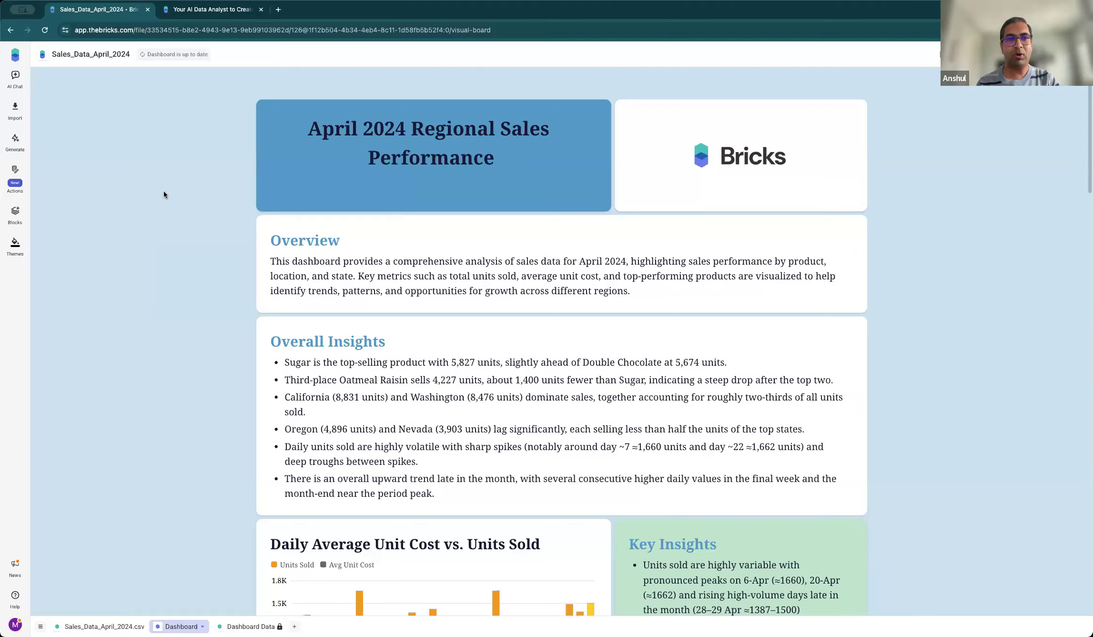
{"action": "scroll", "coordinate": [361, 378], "scroll_direction": "down", "scroll_amount": 20}
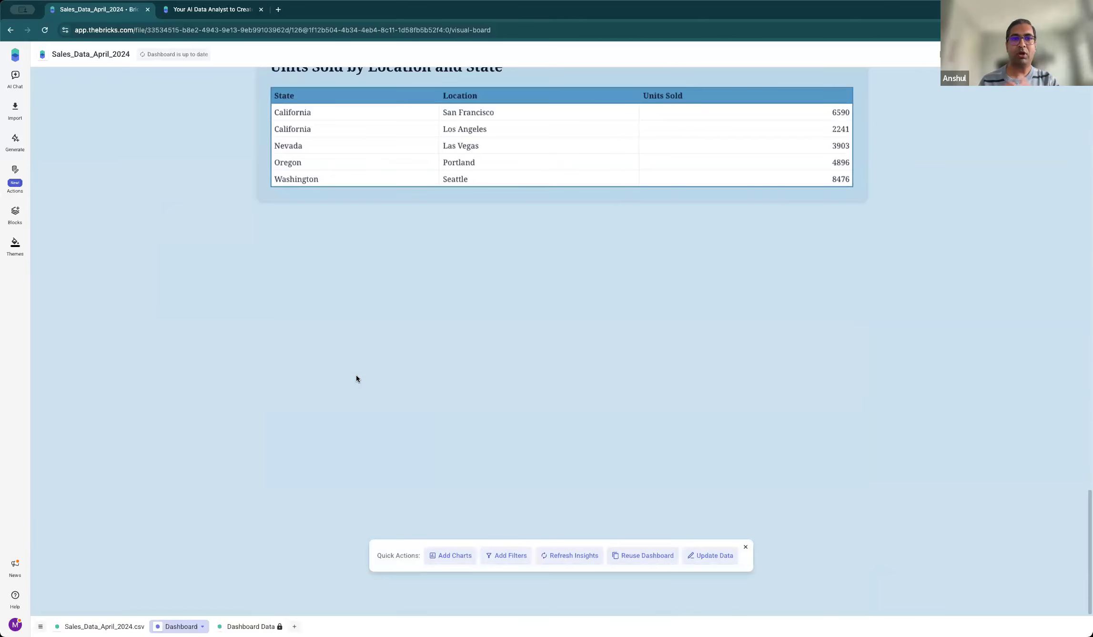
{"action": "scroll", "coordinate": [404, 403], "scroll_direction": "up", "scroll_amount": 20}
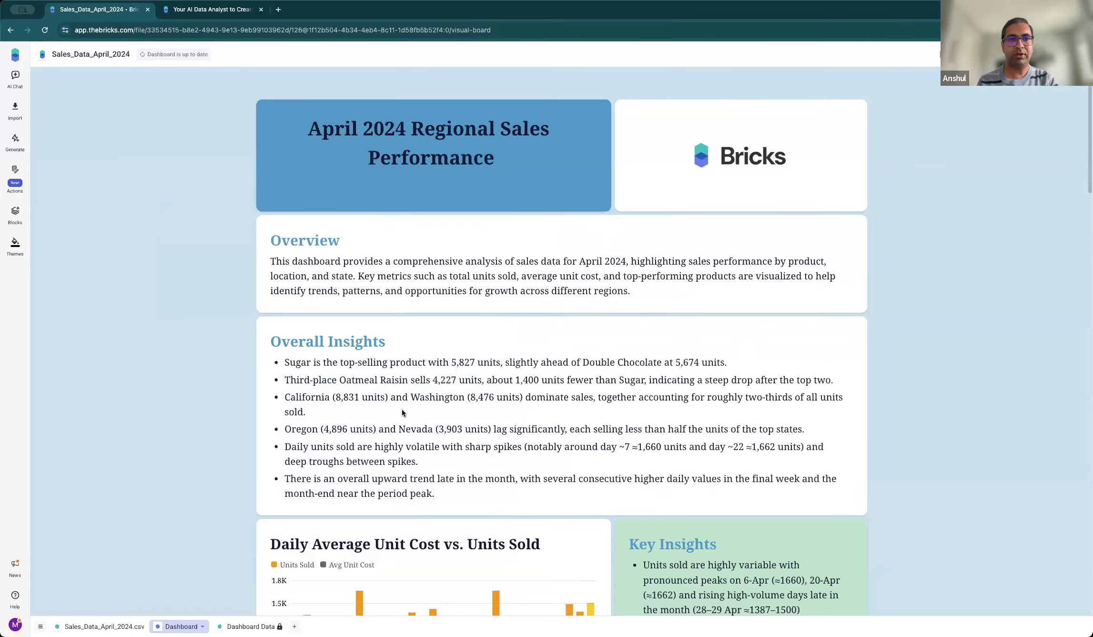
{"action": "scroll", "coordinate": [402, 409], "scroll_direction": "down", "scroll_amount": 15}
{"action": "scroll", "coordinate": [434, 507], "scroll_direction": "down", "scroll_amount": 8}
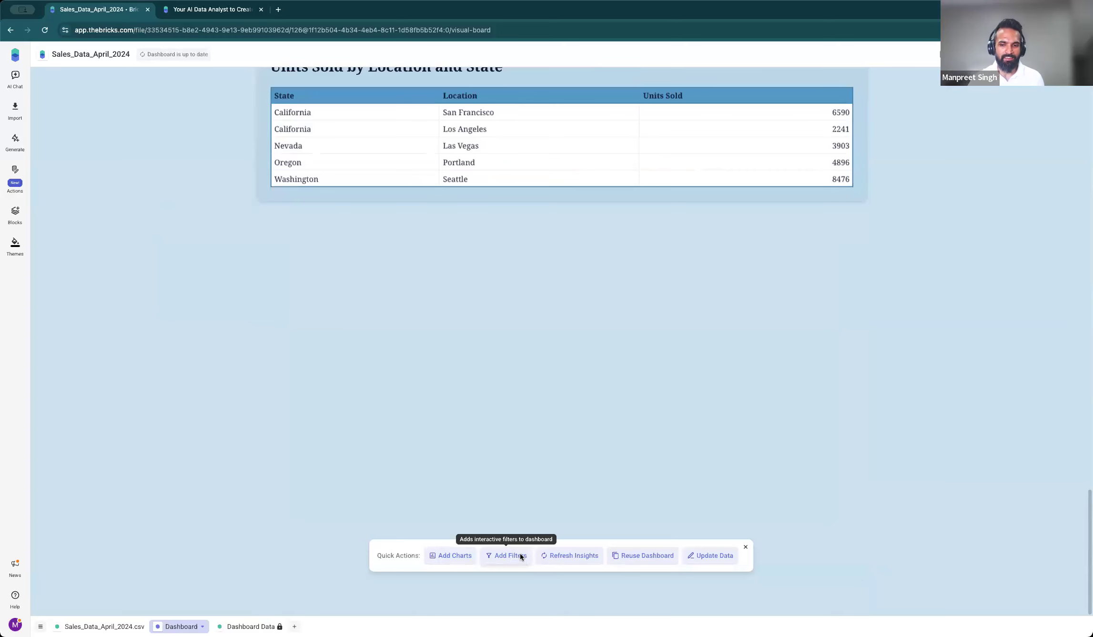
{"action": "left_click", "coordinate": [520, 554]}
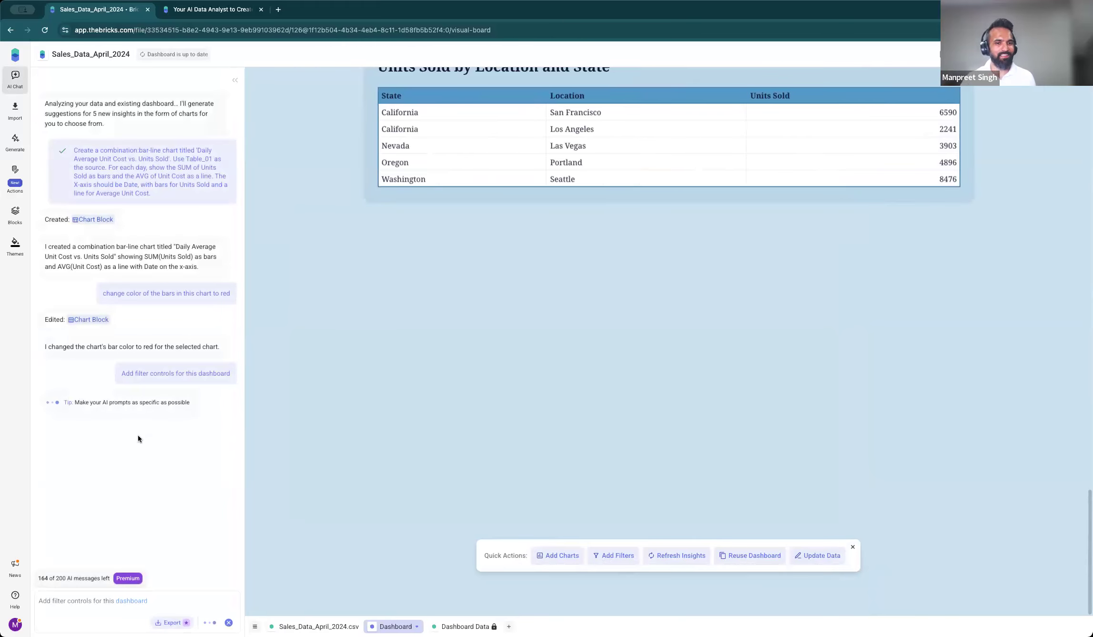
{"action": "mouse_move", "coordinate": [171, 380]}
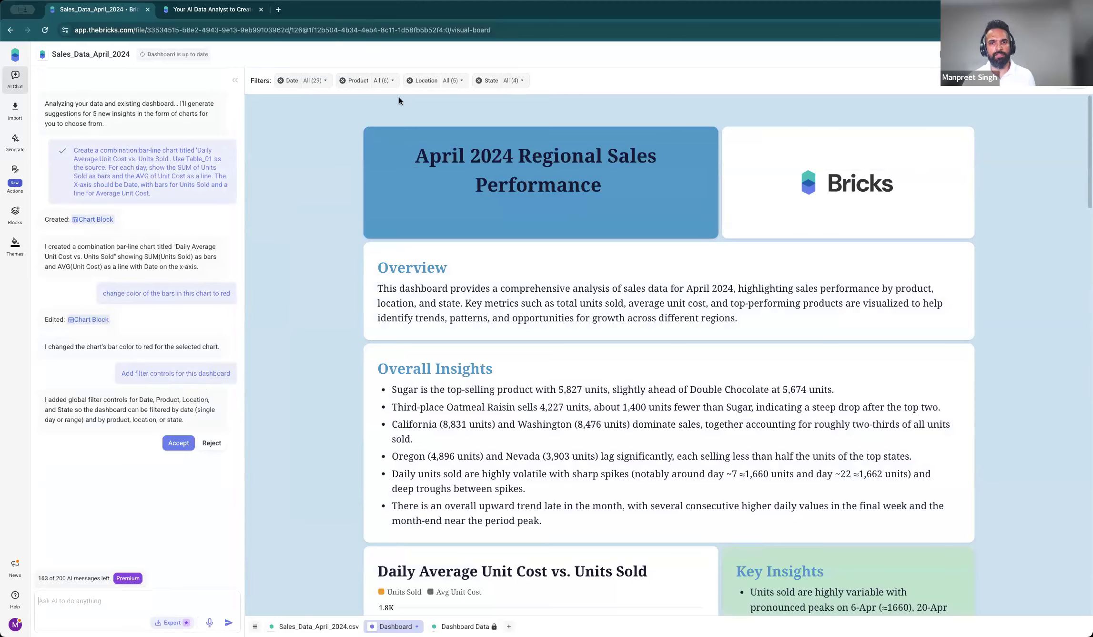
Filter the dashboard's Product values to Sugar only, excluding Chocolate Chip, Double Chocolate, Oatmeal Raisin, Peanut Butter and Snickerdoodle.
{"action": "left_click", "coordinate": [381, 81]}
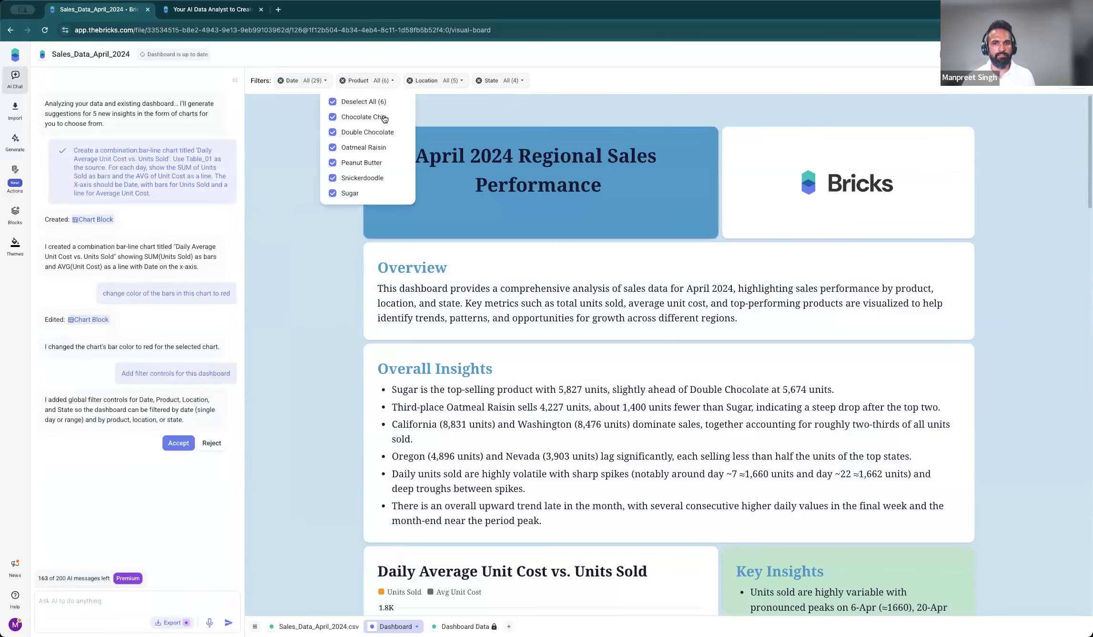
{"action": "left_click", "coordinate": [366, 118]}
{"action": "left_click", "coordinate": [372, 134]}
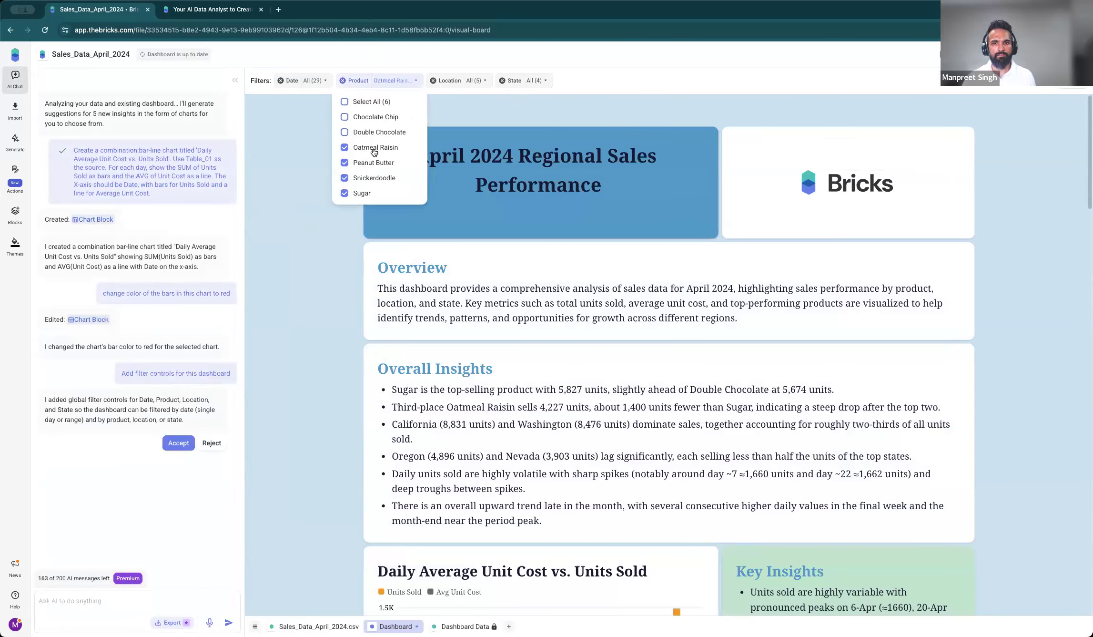
{"action": "left_click", "coordinate": [390, 147]}
{"action": "left_click", "coordinate": [383, 163]}
{"action": "left_click", "coordinate": [380, 179]}
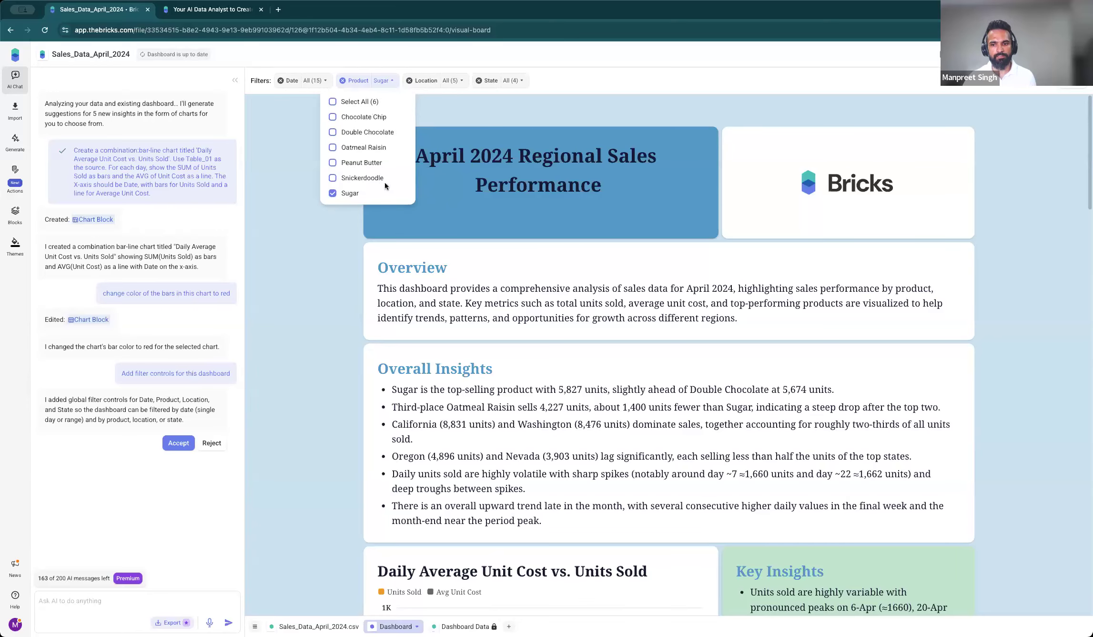
{"action": "left_click", "coordinate": [536, 108]}
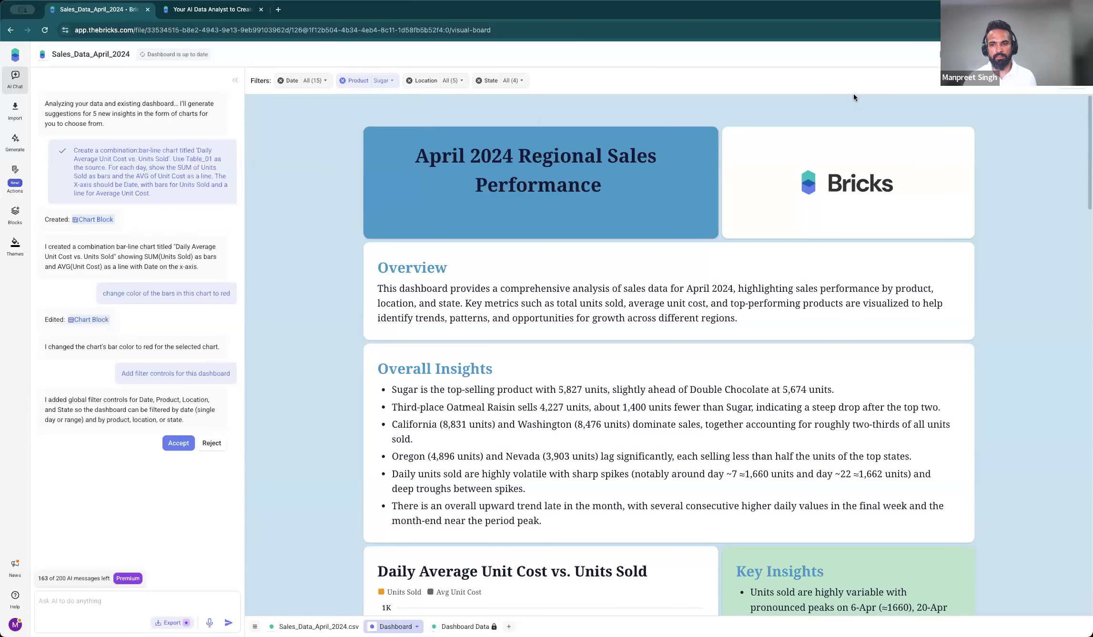
Examine how the charts, key figures and tables throughout the dashboard respond to the Sugar filter.
{"action": "scroll", "coordinate": [784, 150], "scroll_direction": "down", "scroll_amount": 8}
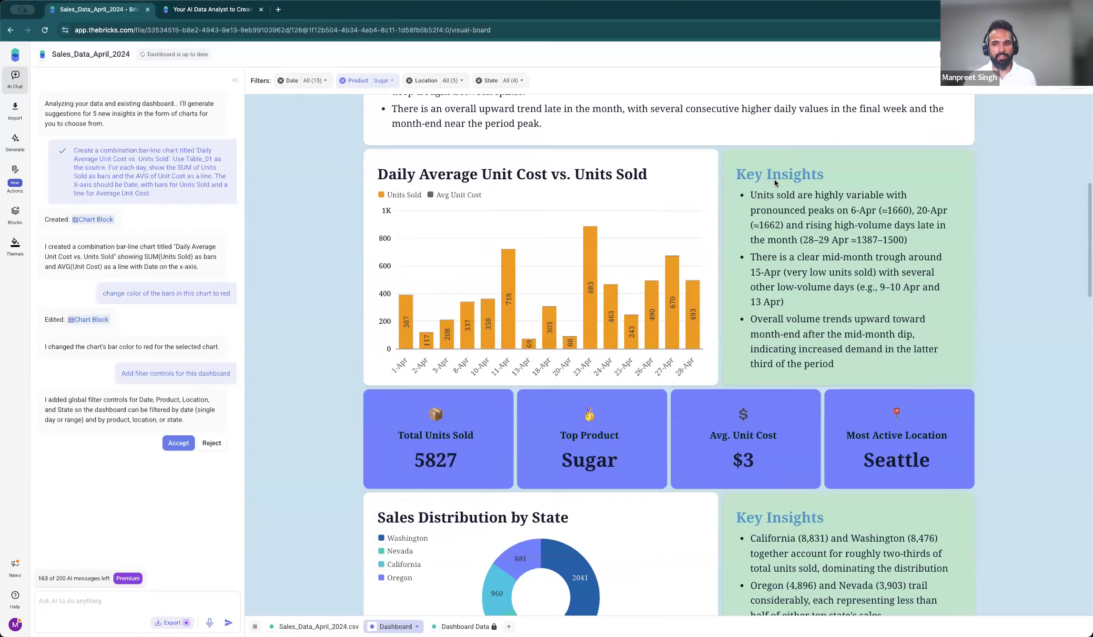
{"action": "scroll", "coordinate": [775, 179], "scroll_direction": "down", "scroll_amount": 2}
{"action": "scroll", "coordinate": [566, 323], "scroll_direction": "down", "scroll_amount": 5}
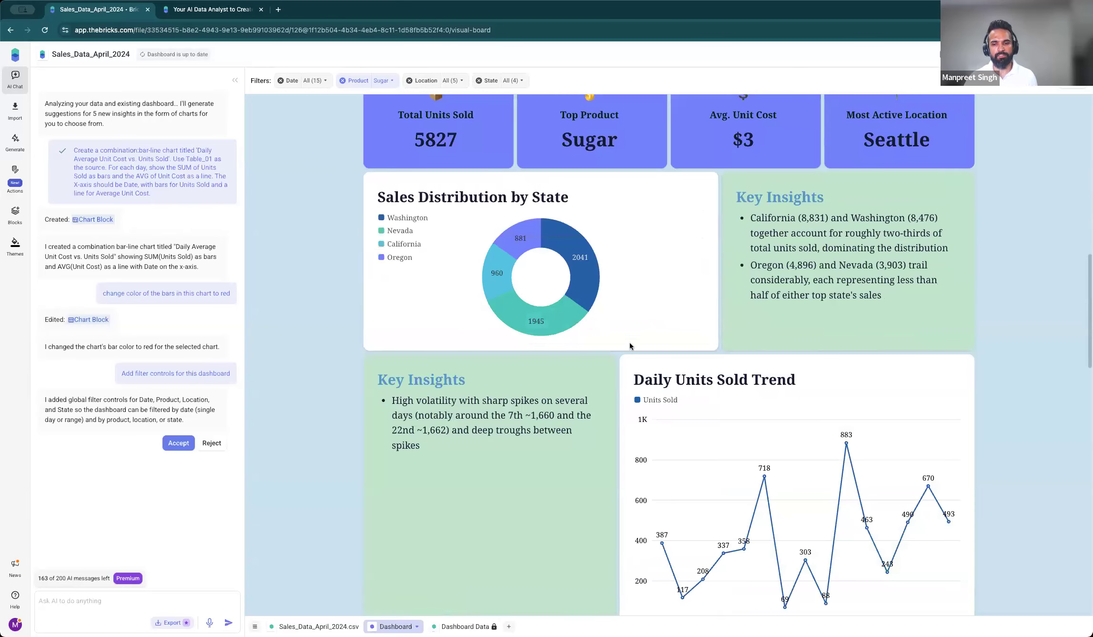
{"action": "scroll", "coordinate": [775, 363], "scroll_direction": "down", "scroll_amount": 6}
{"action": "scroll", "coordinate": [720, 339], "scroll_direction": "down", "scroll_amount": 6}
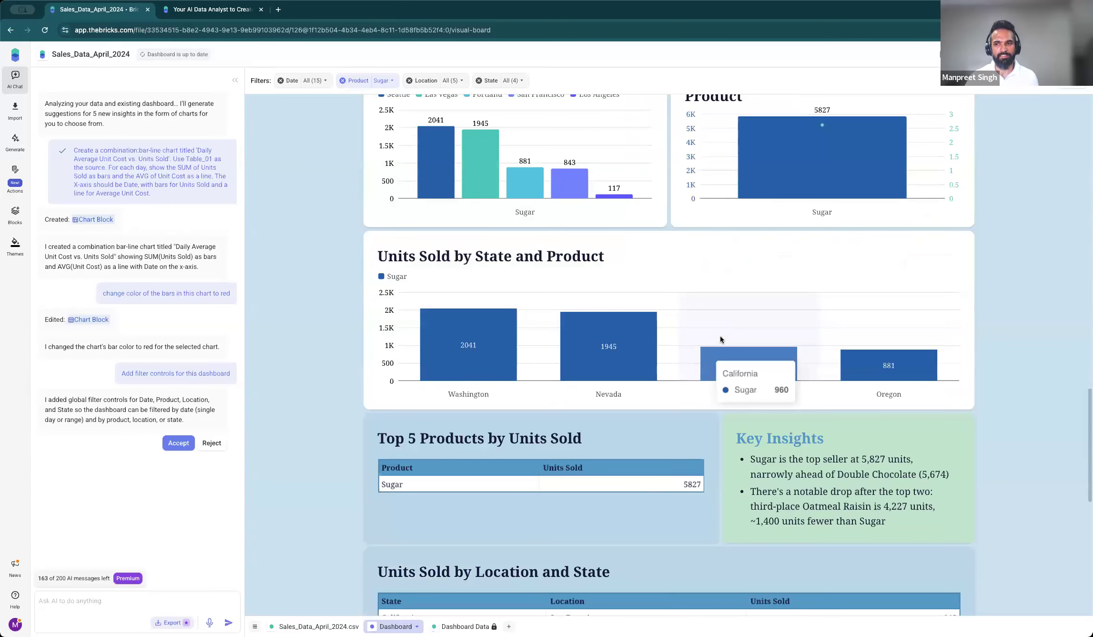
{"action": "scroll", "coordinate": [710, 336], "scroll_direction": "up", "scroll_amount": 2}
{"action": "scroll", "coordinate": [669, 326], "scroll_direction": "down", "scroll_amount": 5}
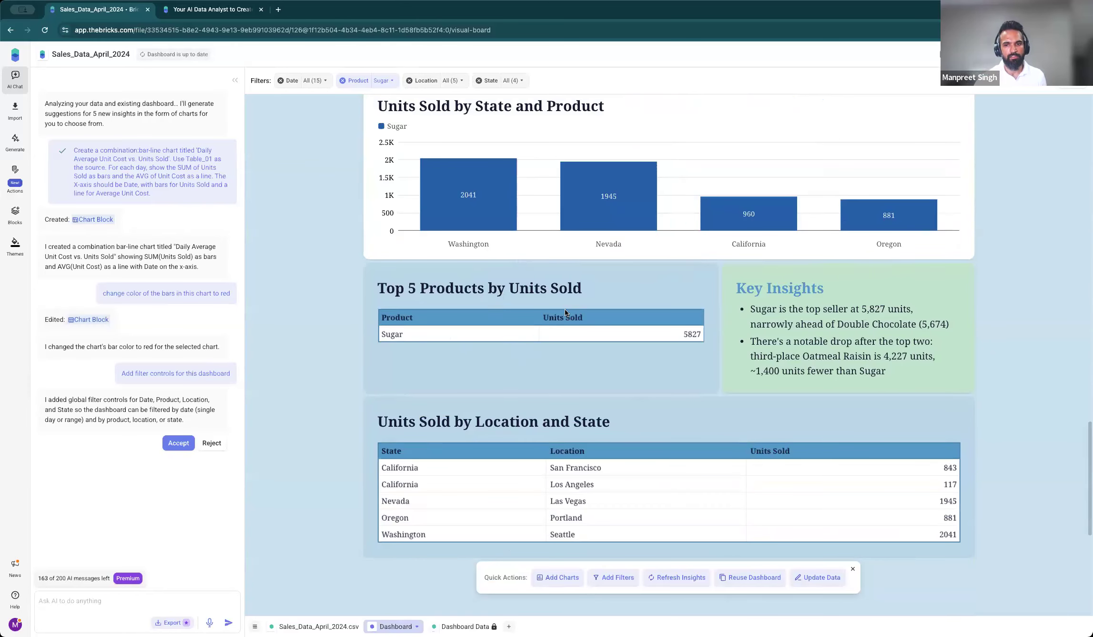
{"action": "scroll", "coordinate": [569, 305], "scroll_direction": "up", "scroll_amount": 10}
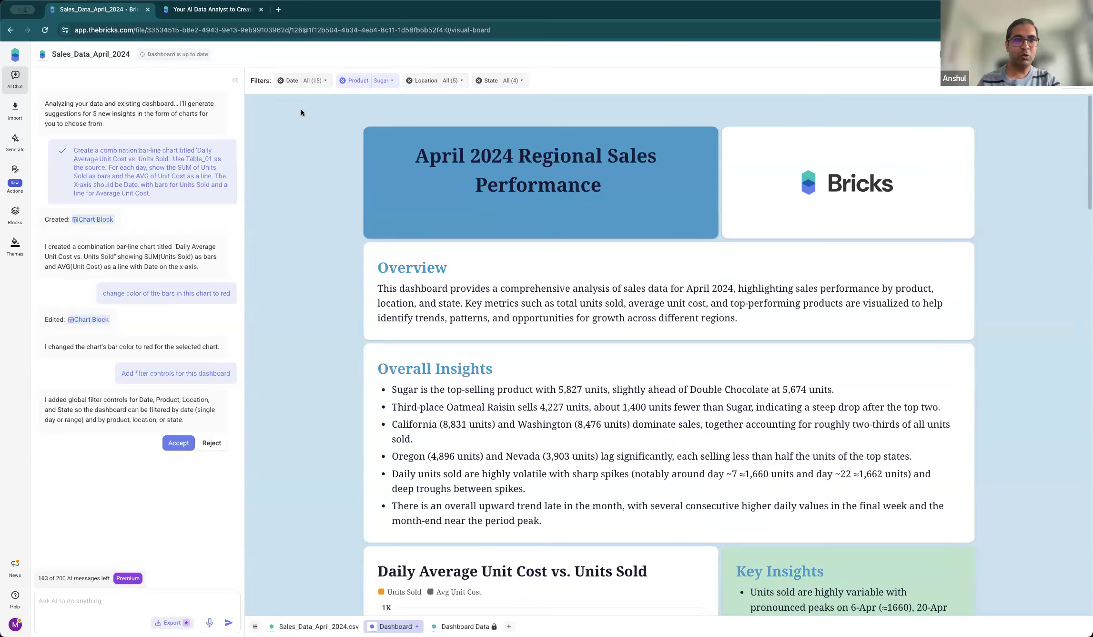
Restrict the dashboard's Location filter to San Francisco only and review the filtered charts and tables.
{"action": "left_click", "coordinate": [453, 81]}
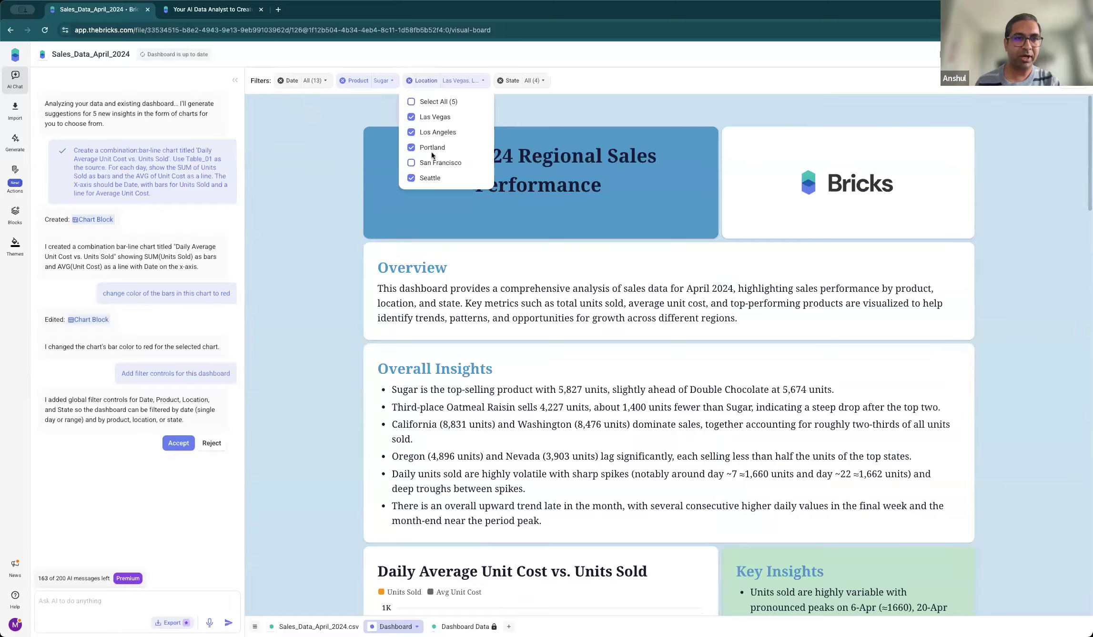
{"action": "left_click", "coordinate": [426, 103]}
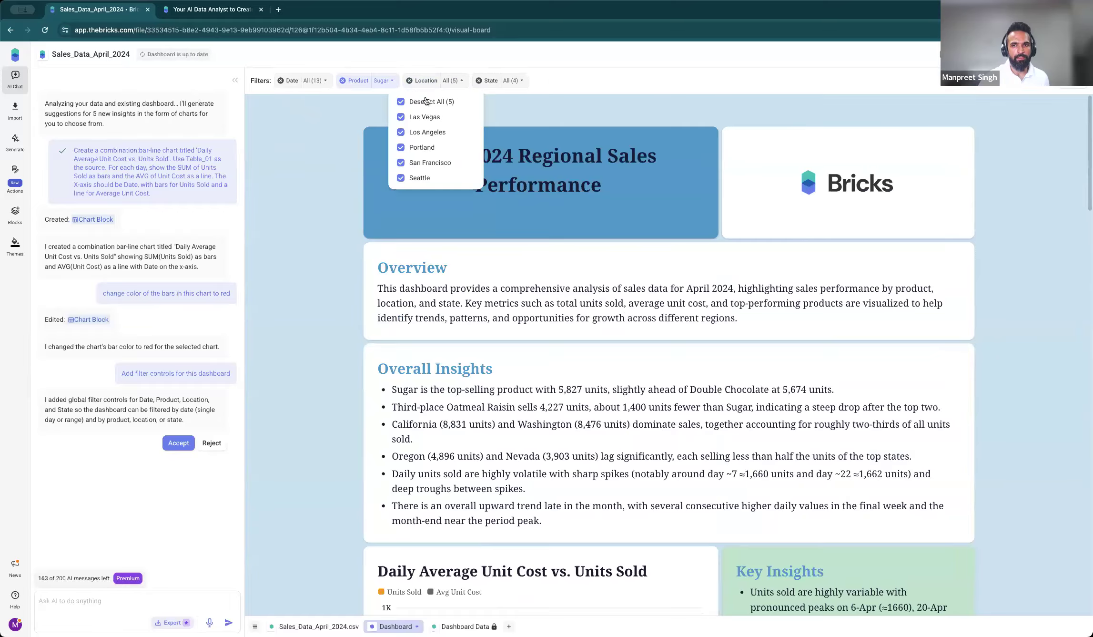
{"action": "left_click", "coordinate": [440, 163]}
{"action": "left_click", "coordinate": [544, 122]}
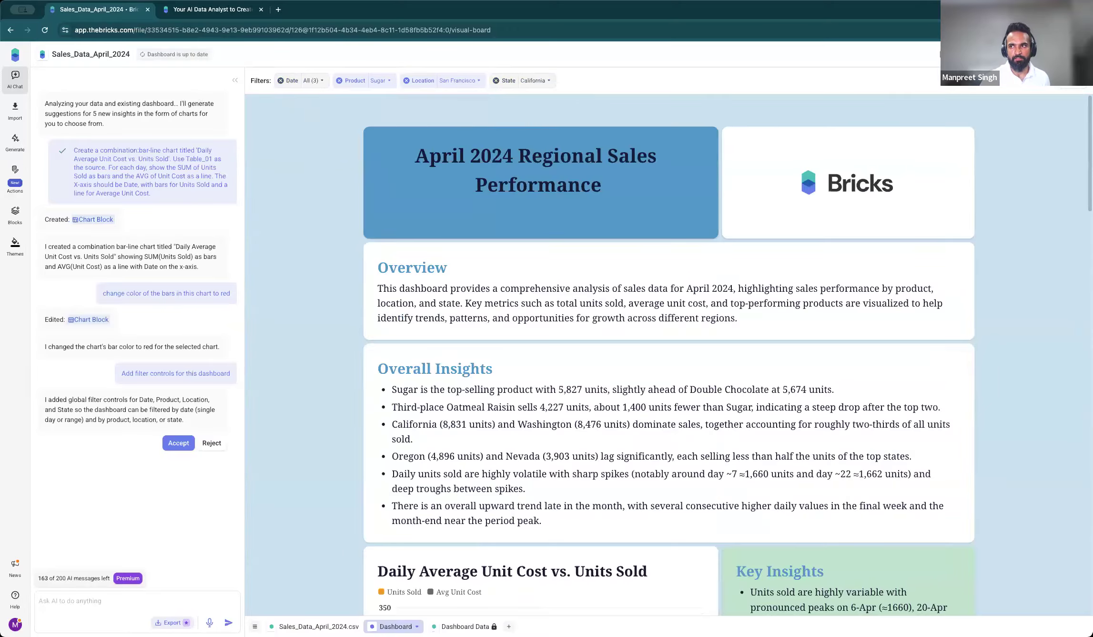
{"action": "scroll", "coordinate": [744, 179], "scroll_direction": "down", "scroll_amount": 20}
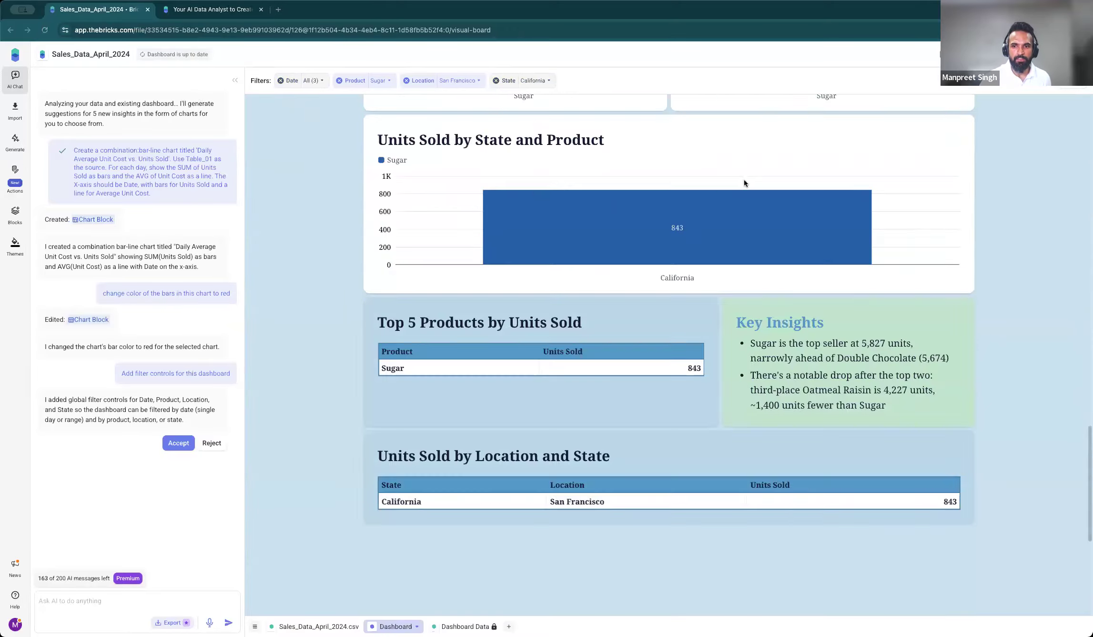
{"action": "scroll", "coordinate": [731, 208], "scroll_direction": "up", "scroll_amount": 4}
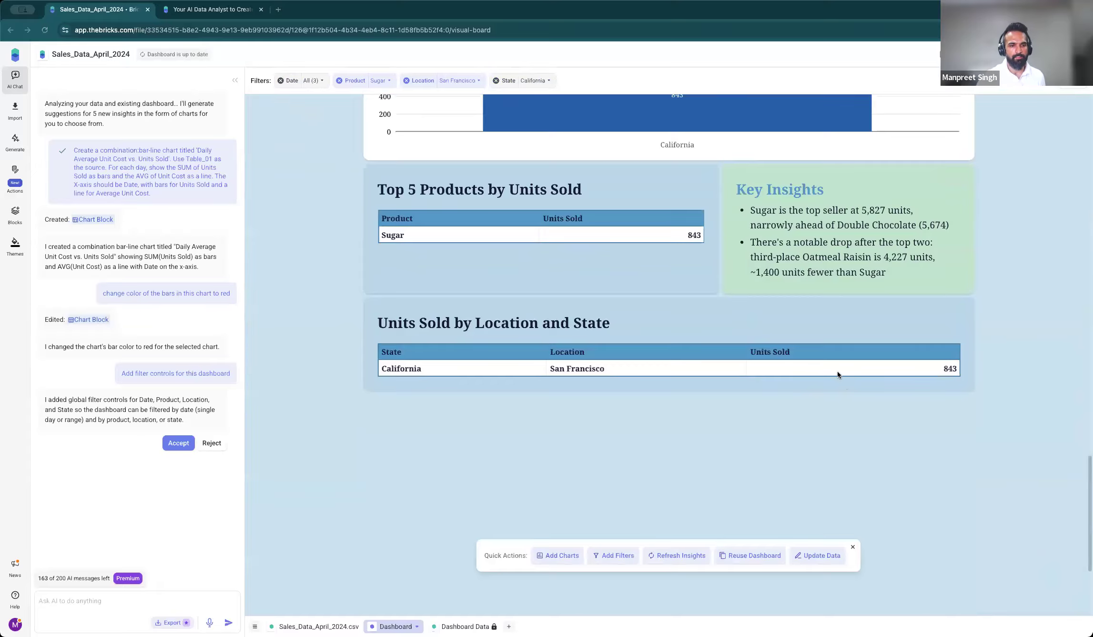
{"action": "scroll", "coordinate": [623, 344], "scroll_direction": "up", "scroll_amount": 10}
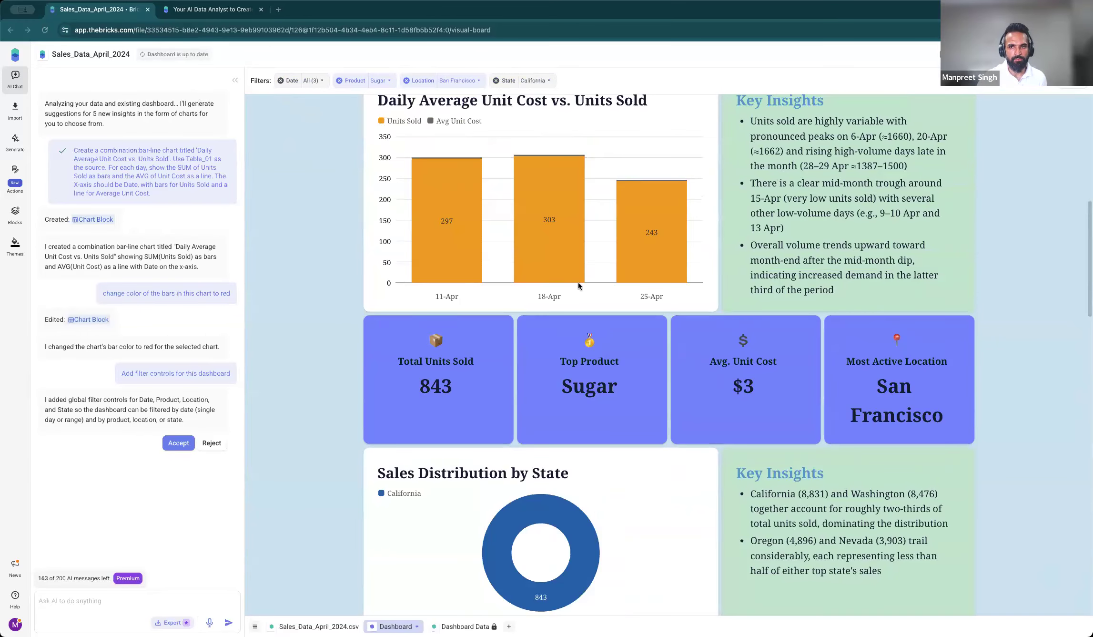
Restore all six products in the dashboard's Product filter, keeping the San Francisco location filter.
{"action": "scroll", "coordinate": [442, 153], "scroll_direction": "up", "scroll_amount": 10}
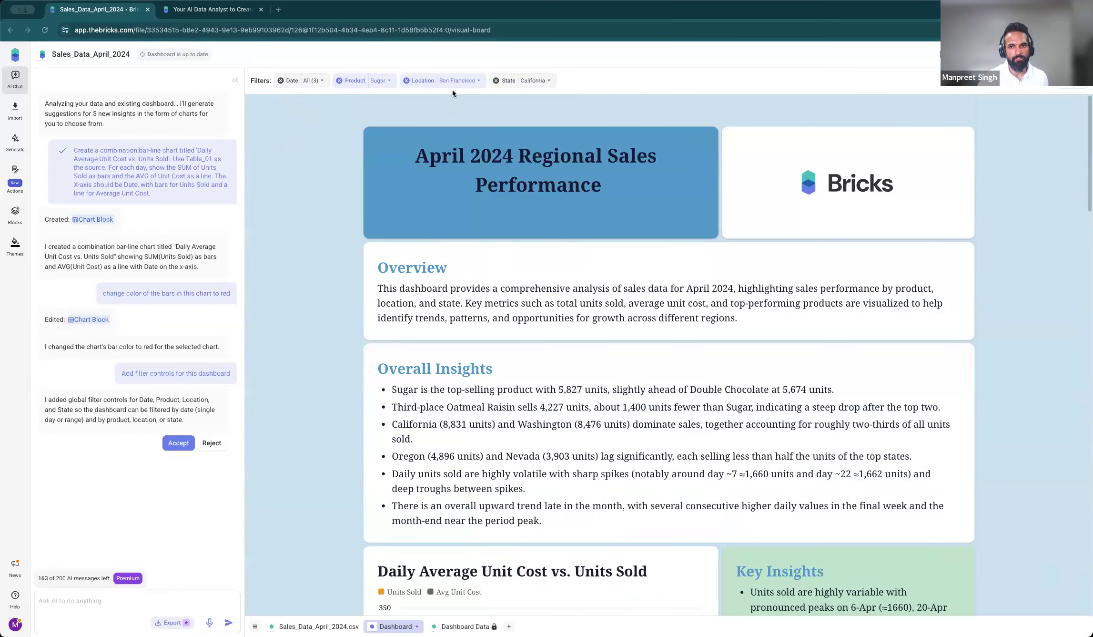
{"action": "left_click", "coordinate": [388, 81]}
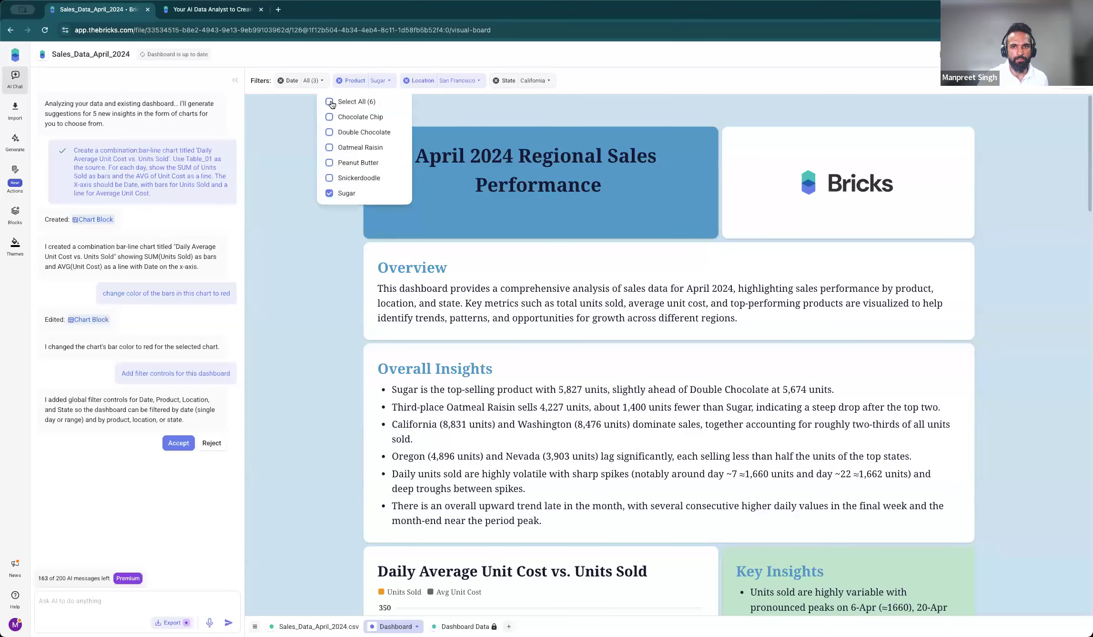
{"action": "left_click", "coordinate": [330, 102]}
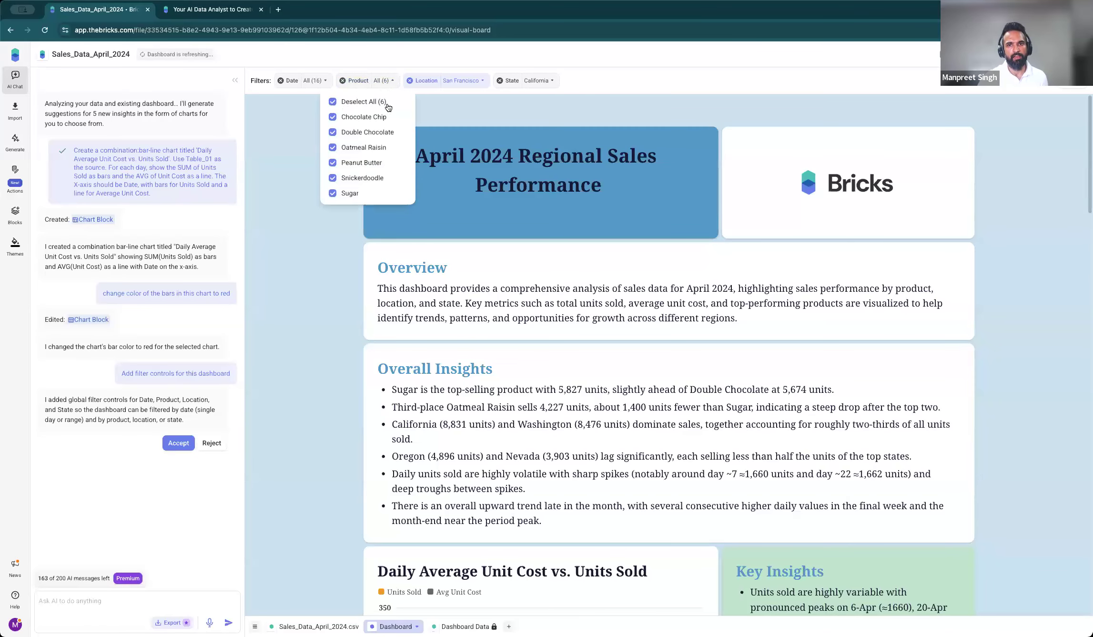
{"action": "left_click", "coordinate": [465, 100]}
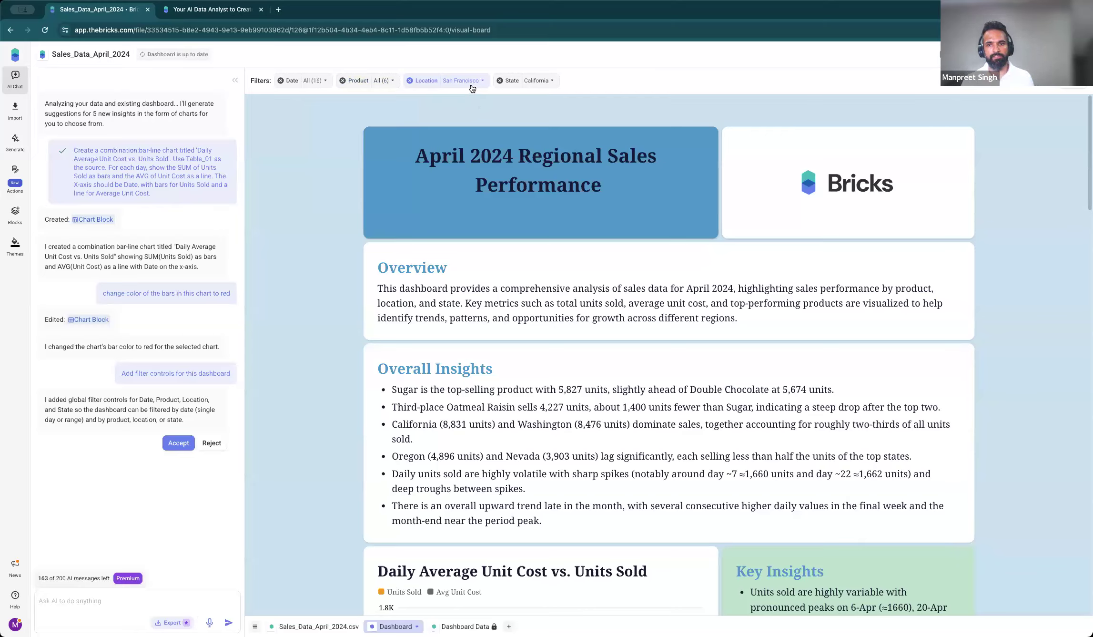
Examine the San Francisco charts, key figures and tables, and compare the Key Insights text beside Sales Distribution by State with its chart.
{"action": "scroll", "coordinate": [544, 238], "scroll_direction": "down", "scroll_amount": 10}
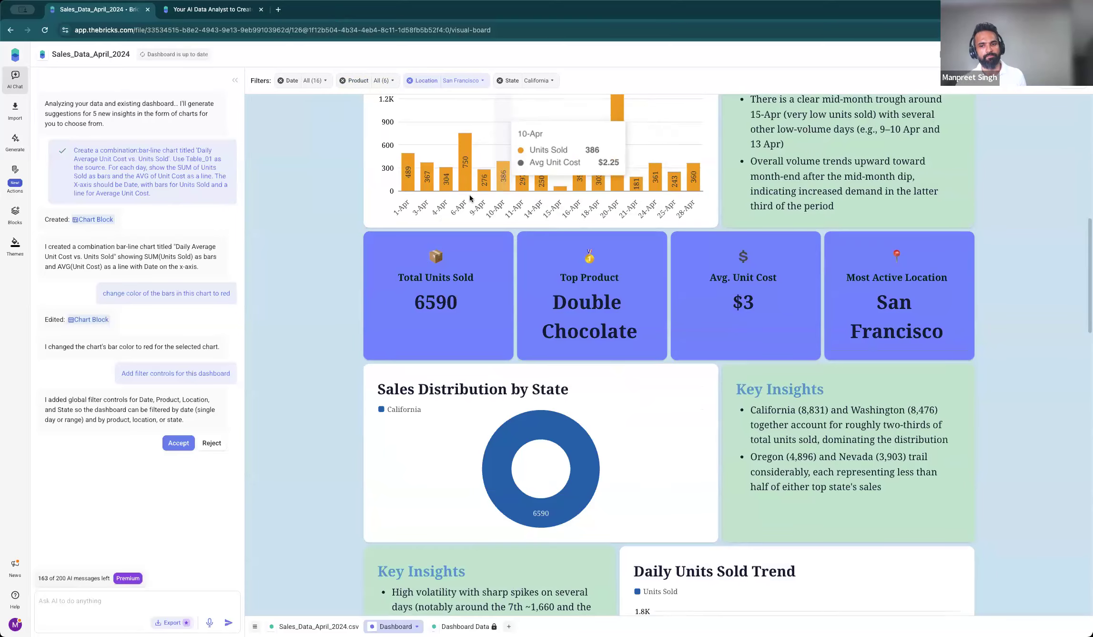
{"action": "scroll", "coordinate": [524, 248], "scroll_direction": "down", "scroll_amount": 15}
{"action": "scroll", "coordinate": [640, 249], "scroll_direction": "up", "scroll_amount": 7}
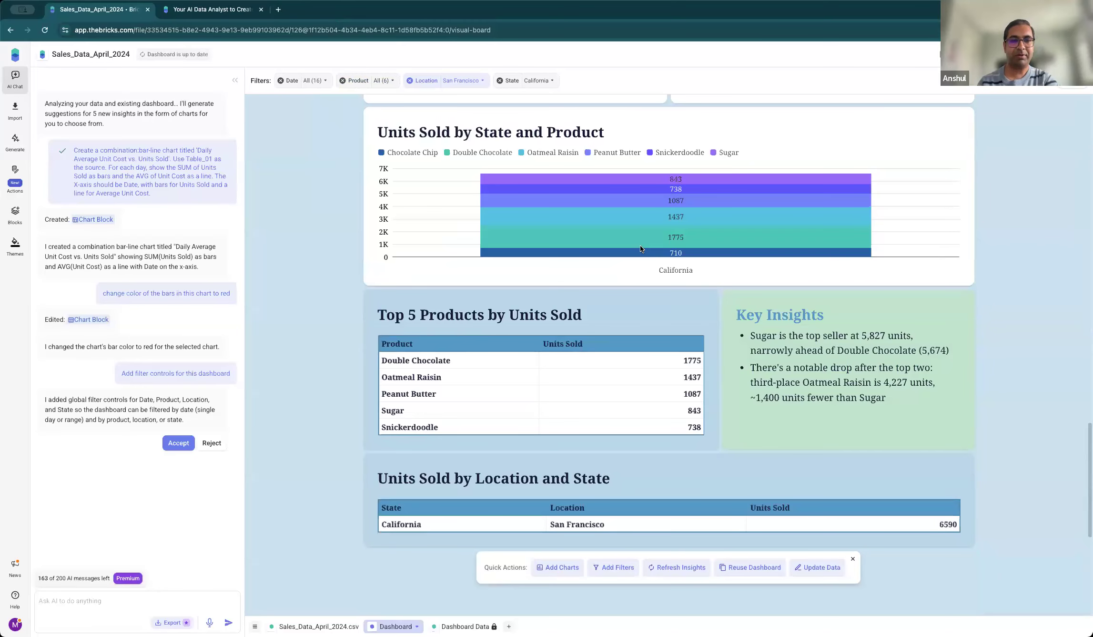
{"action": "scroll", "coordinate": [639, 245], "scroll_direction": "up", "scroll_amount": 10}
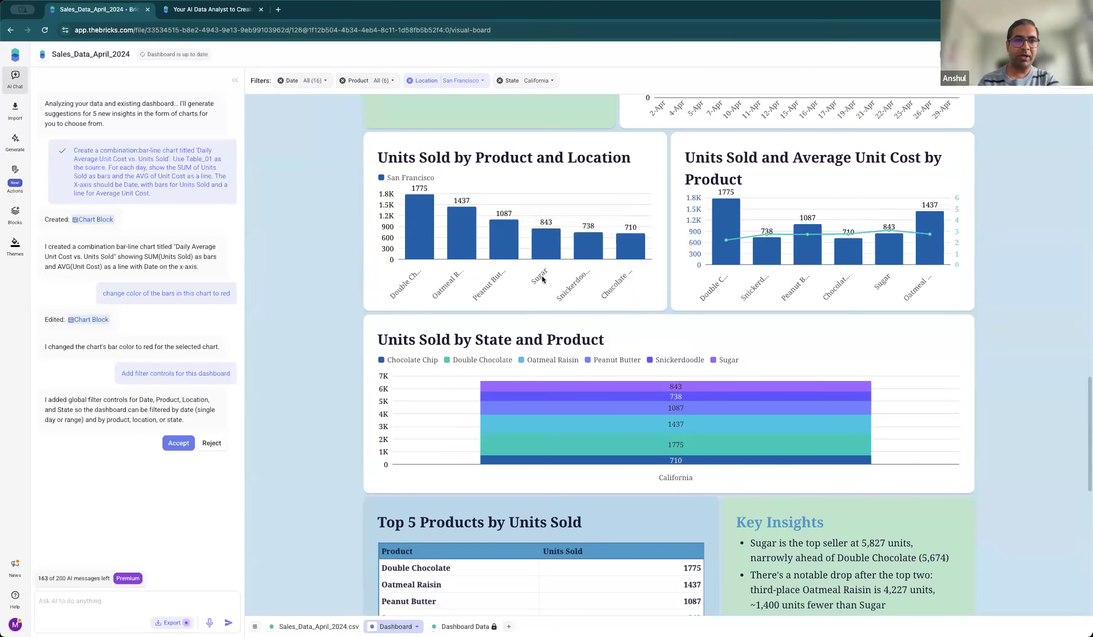
{"action": "scroll", "coordinate": [541, 277], "scroll_direction": "down", "scroll_amount": 1}
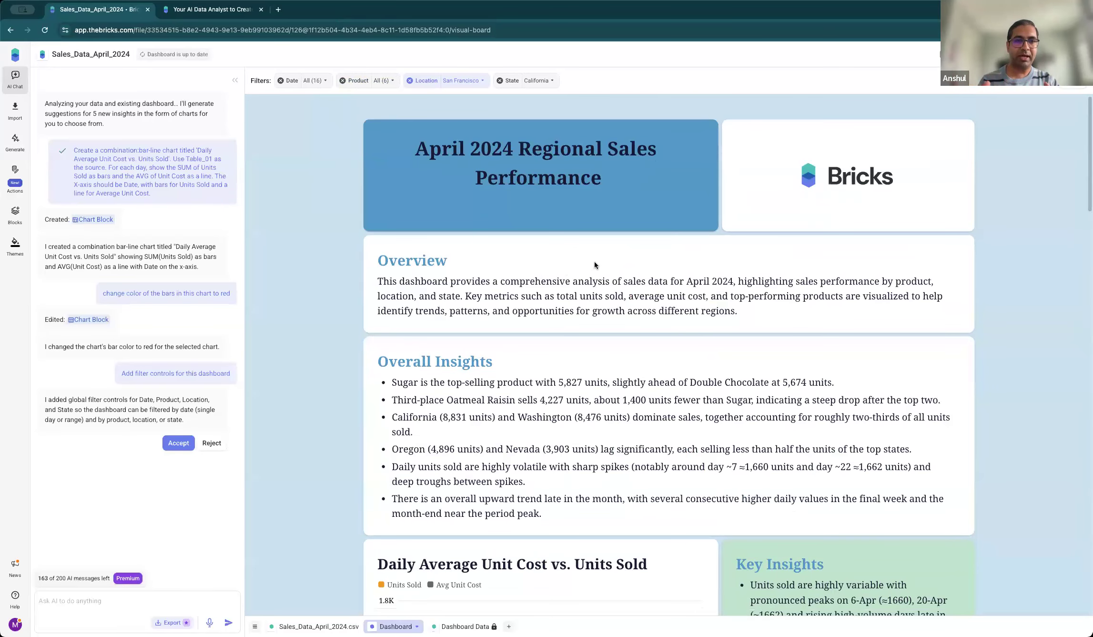
{"action": "scroll", "coordinate": [594, 261], "scroll_direction": "down", "scroll_amount": 5}
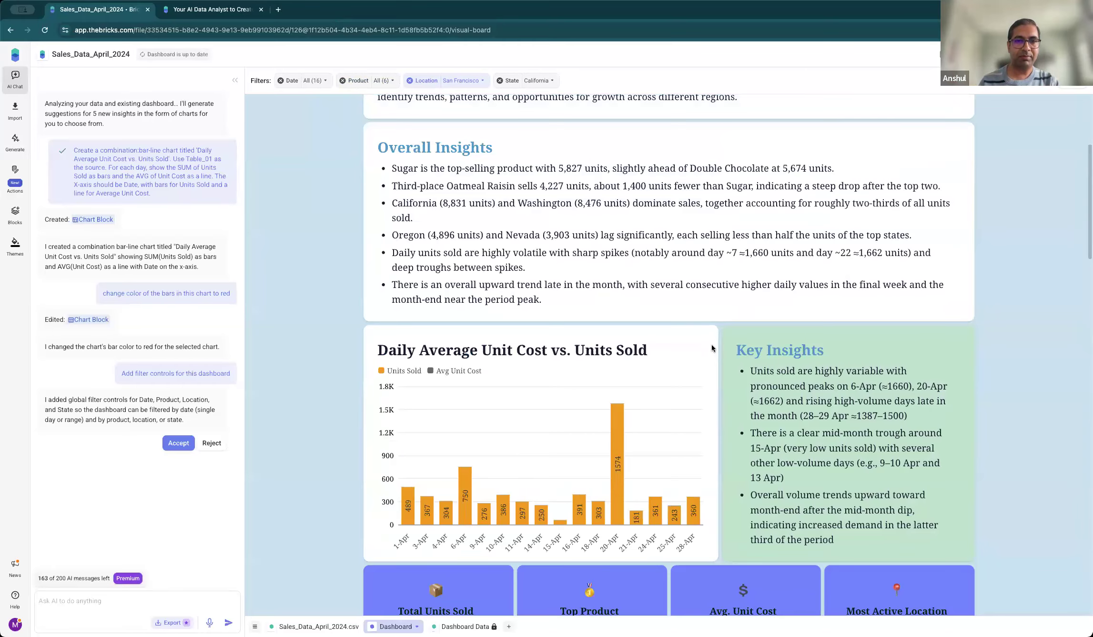
{"action": "scroll", "coordinate": [702, 339], "scroll_direction": "down", "scroll_amount": 10}
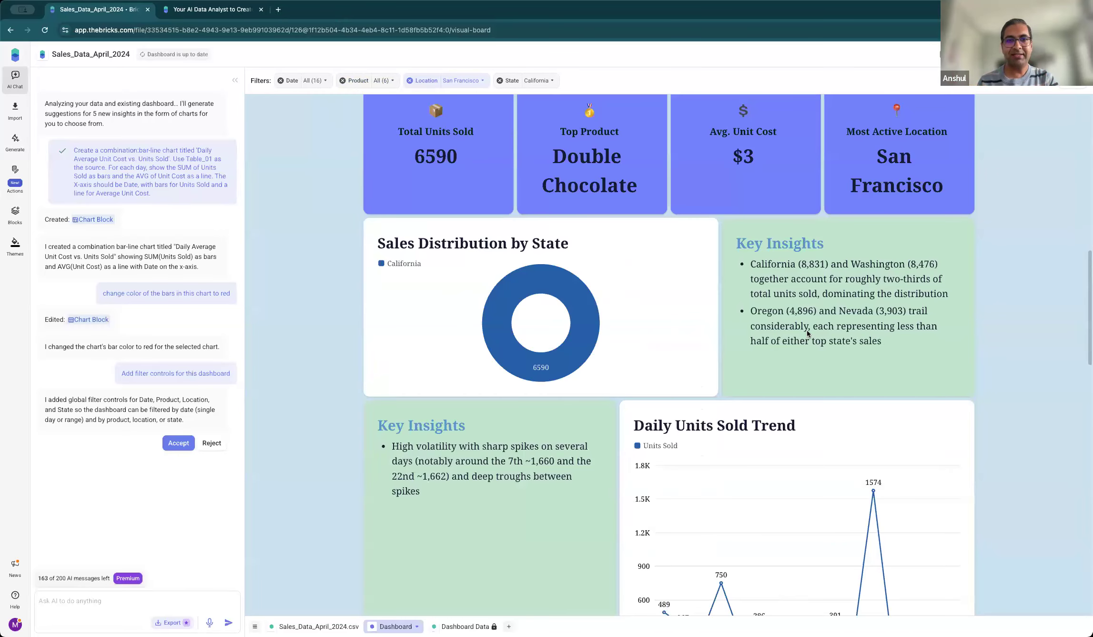
{"action": "left_click_drag", "start_coordinate": [882, 341], "coordinate": [720, 260]}
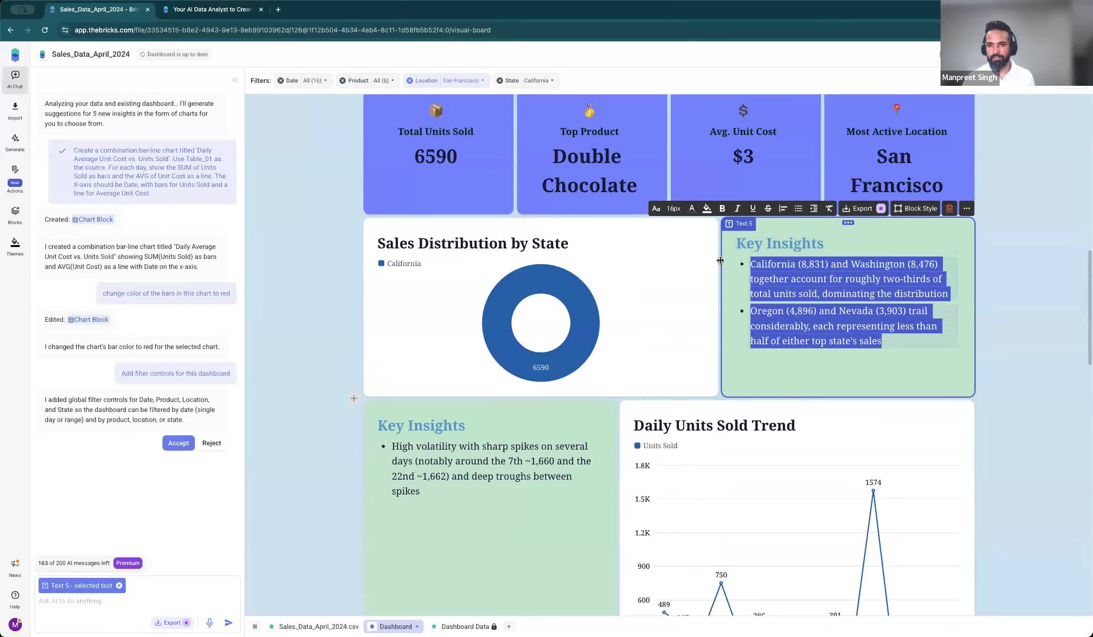
{"action": "double_click", "coordinate": [865, 268]}
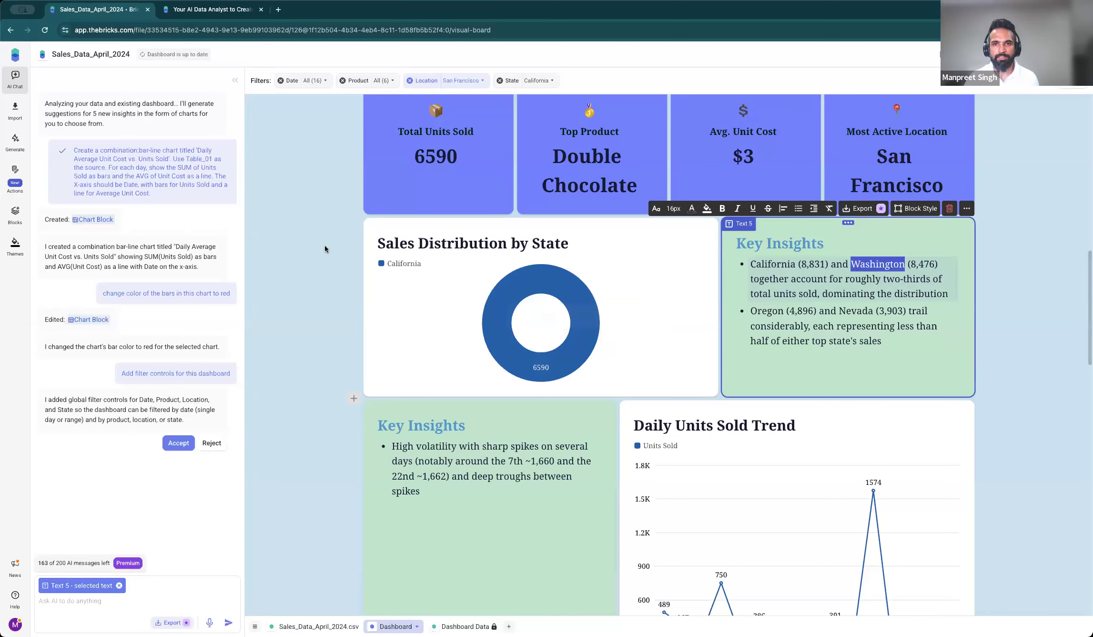
{"action": "left_click", "coordinate": [578, 217]}
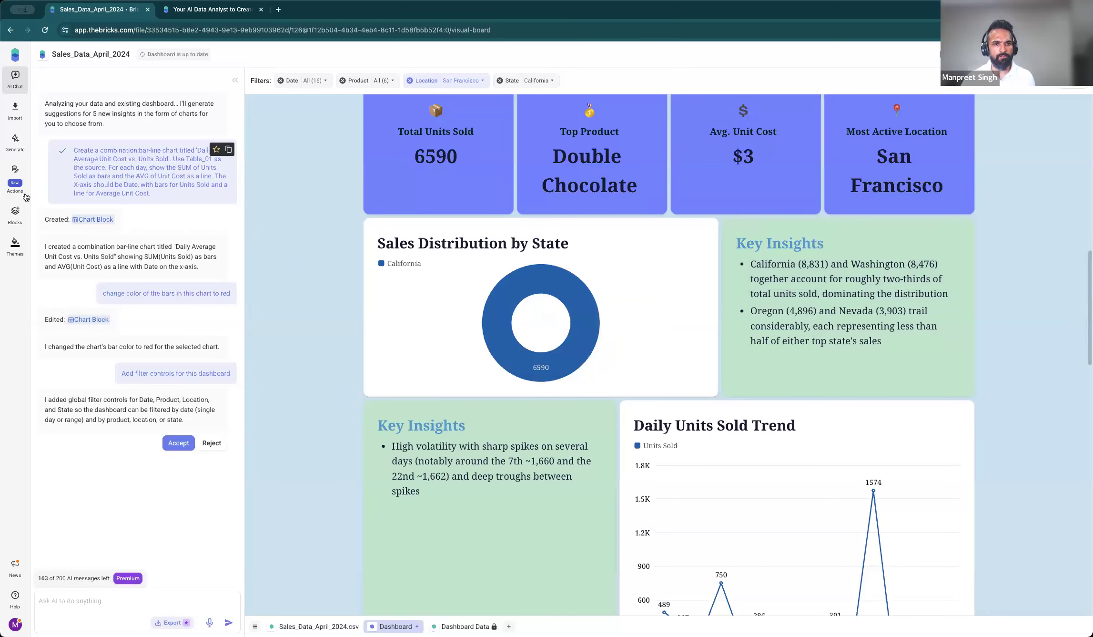
Run the Refresh Insights action so the dashboard's insight texts match the San Francisco data.
{"action": "left_click", "coordinate": [13, 178]}
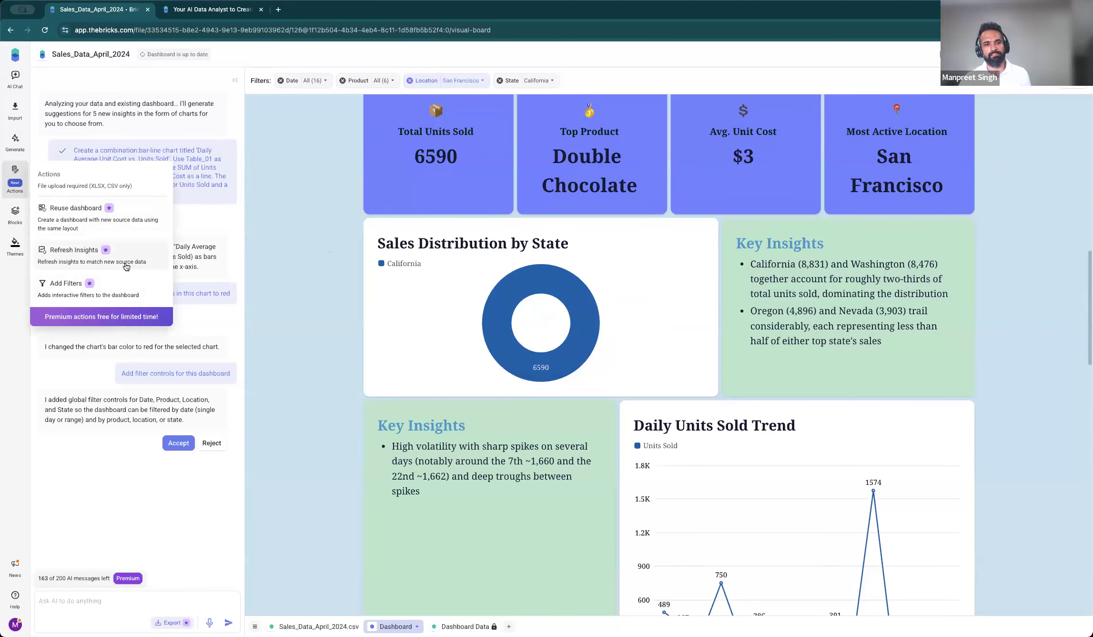
{"action": "left_click", "coordinate": [90, 258]}
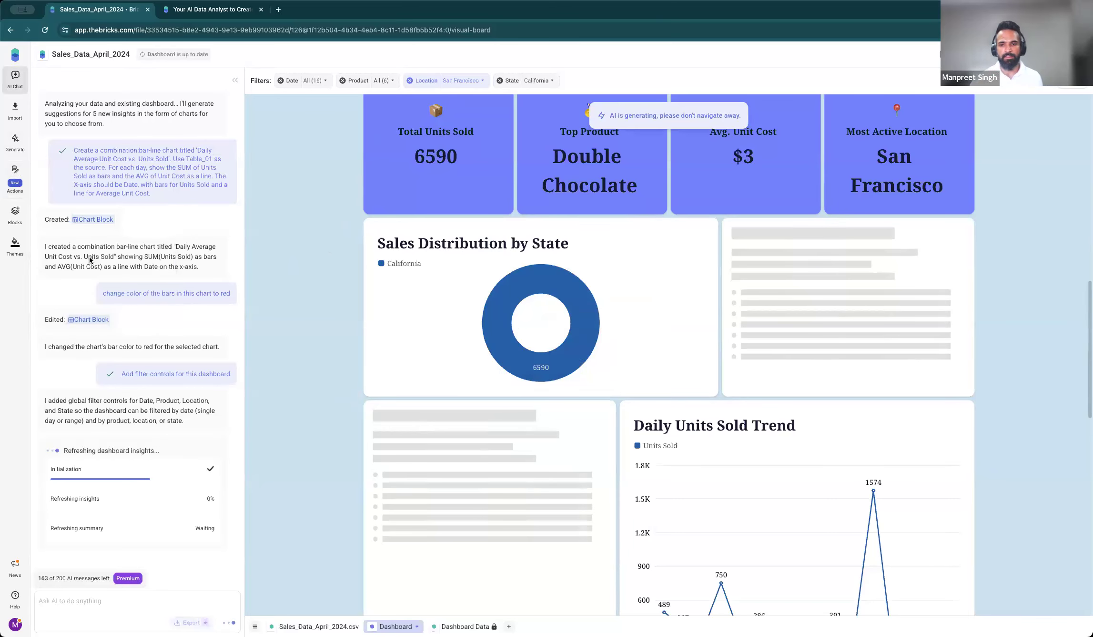
{"action": "scroll", "coordinate": [719, 210], "scroll_direction": "down", "scroll_amount": 1}
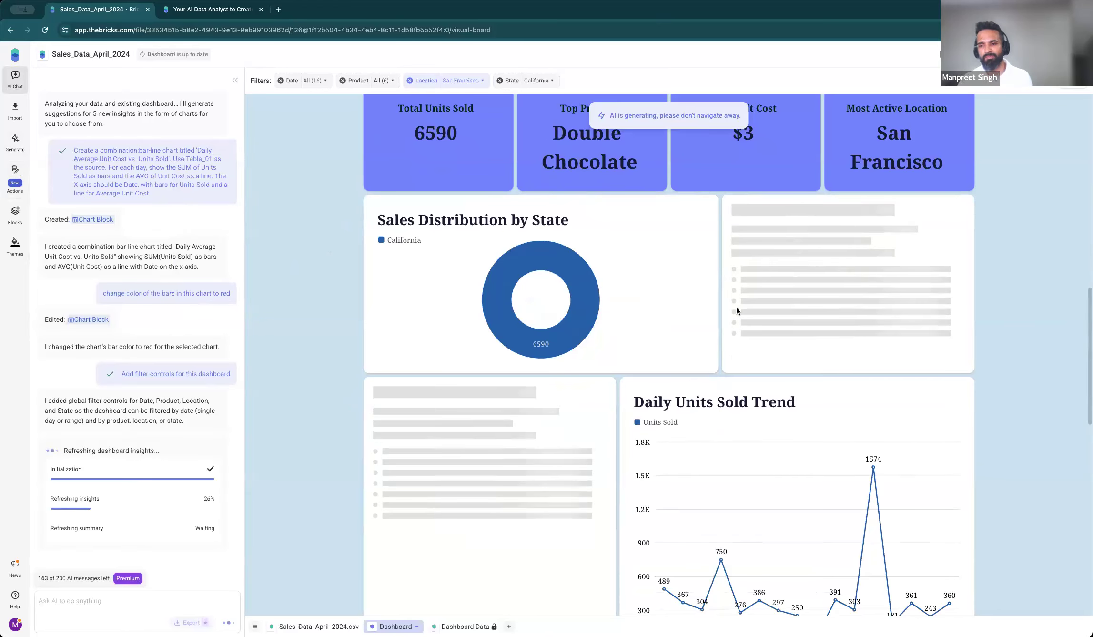
{"action": "scroll", "coordinate": [566, 206], "scroll_direction": "down", "scroll_amount": 10}
{"action": "scroll", "coordinate": [508, 268], "scroll_direction": "up", "scroll_amount": 9}
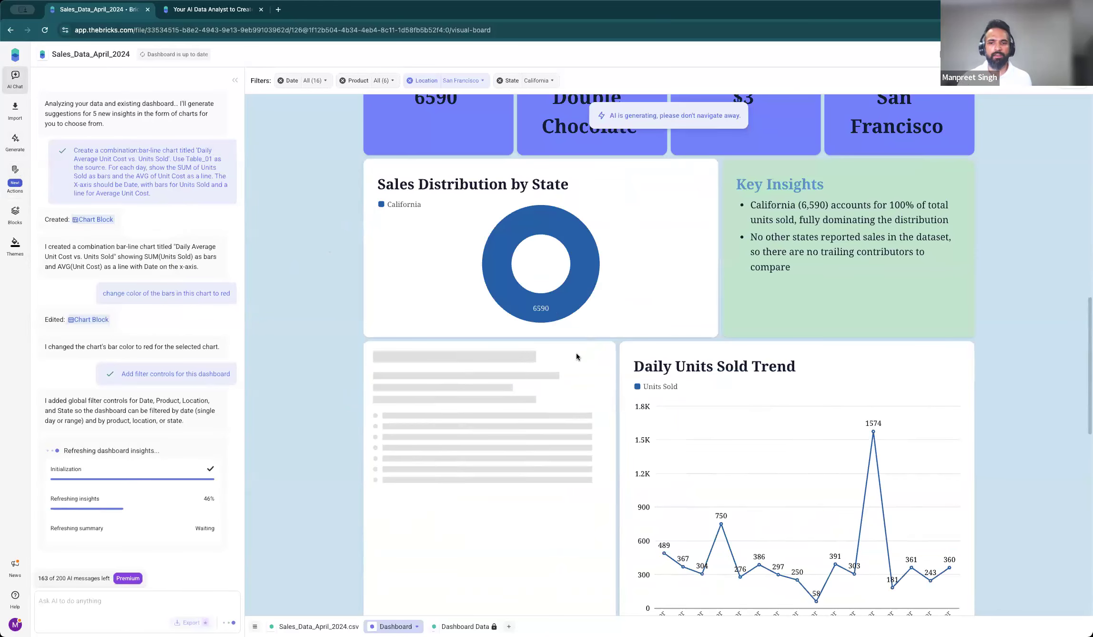
Compare the refreshed Key Insights texts with the daily trend, product and state charts and the tables they describe.
{"action": "scroll", "coordinate": [578, 354], "scroll_direction": "down", "scroll_amount": 1}
{"action": "scroll", "coordinate": [580, 365], "scroll_direction": "down", "scroll_amount": 5}
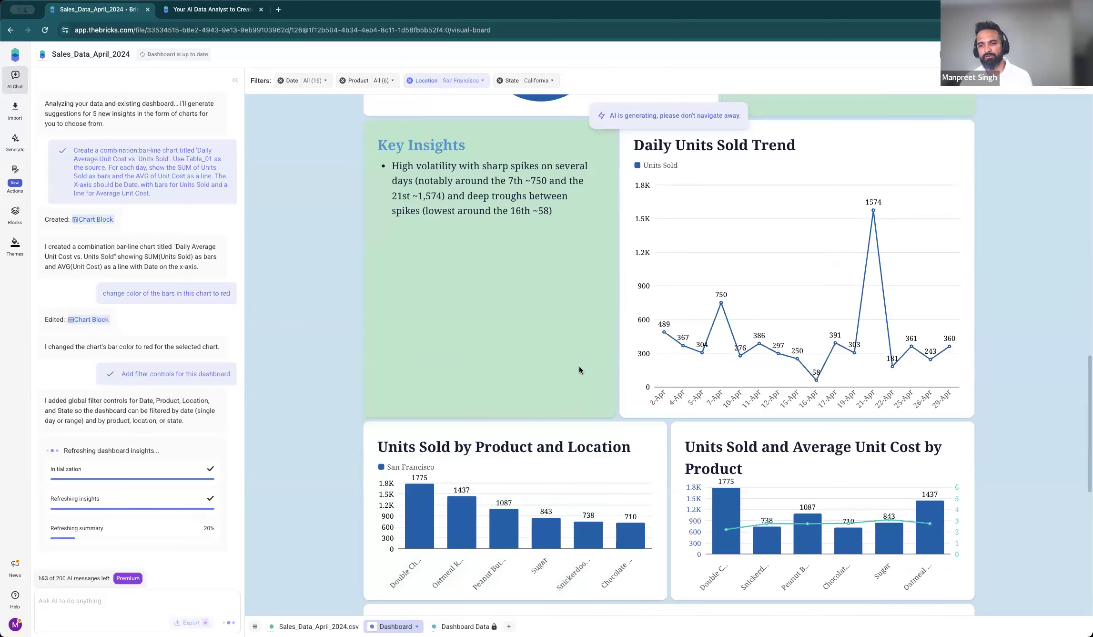
{"action": "scroll", "coordinate": [579, 364], "scroll_direction": "down", "scroll_amount": 5}
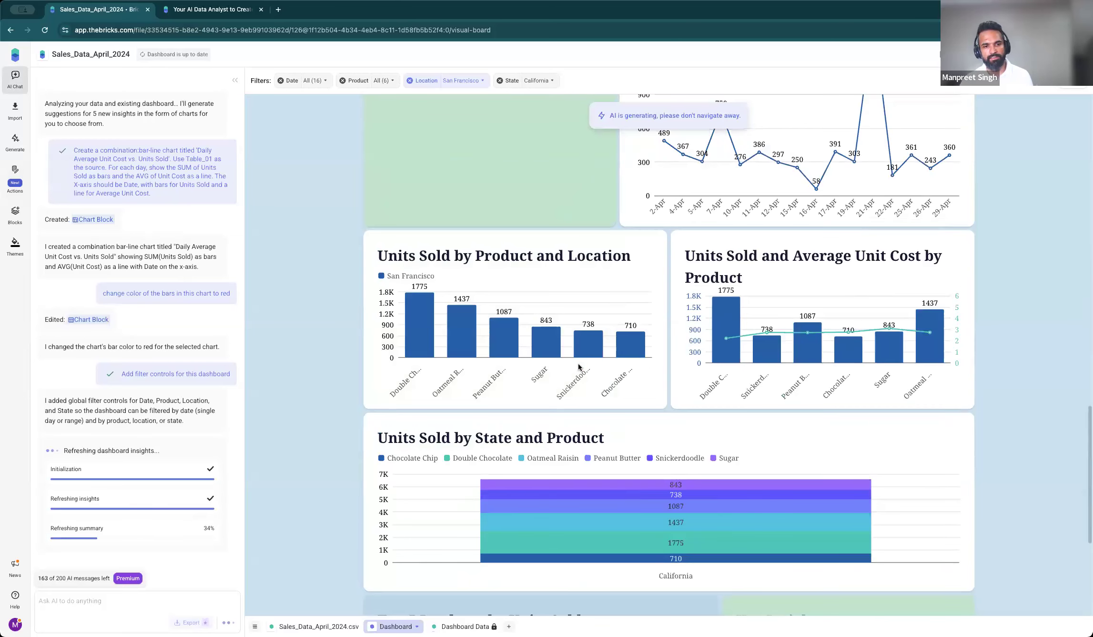
{"action": "scroll", "coordinate": [579, 365], "scroll_direction": "down", "scroll_amount": 6}
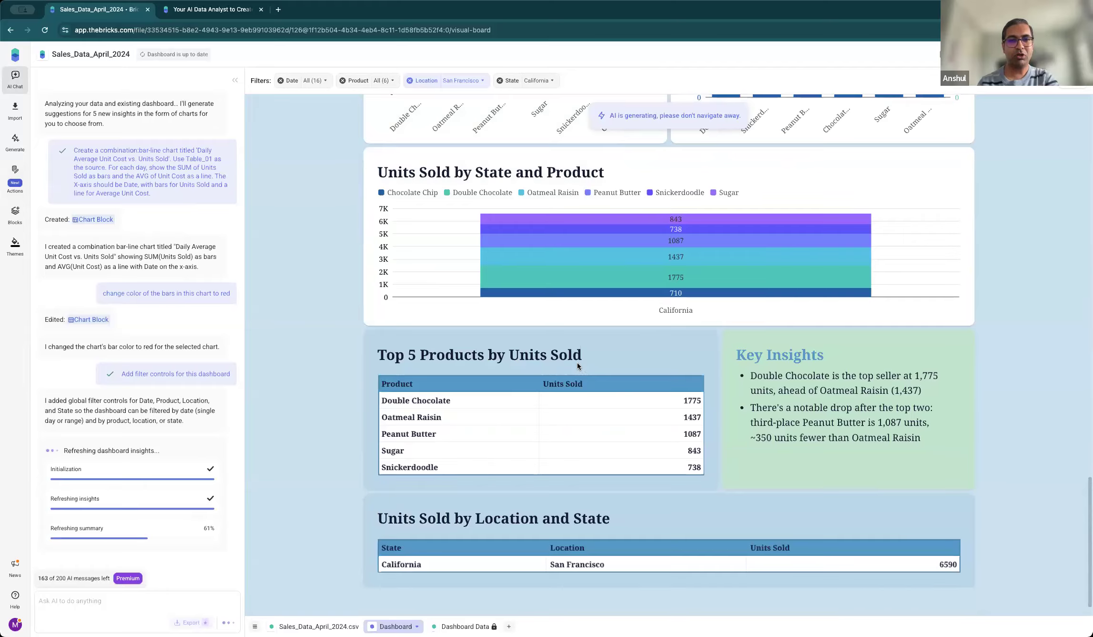
{"action": "scroll", "coordinate": [578, 363], "scroll_direction": "up", "scroll_amount": 5}
{"action": "scroll", "coordinate": [578, 363], "scroll_direction": "up", "scroll_amount": 5}
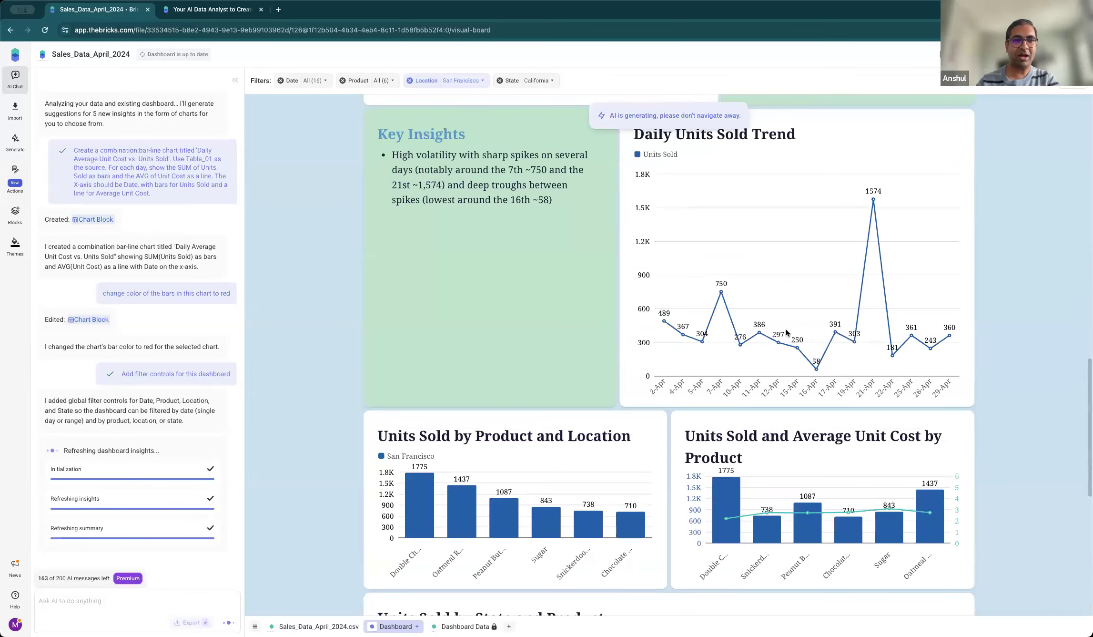
{"action": "scroll", "coordinate": [811, 308], "scroll_direction": "up", "scroll_amount": 4}
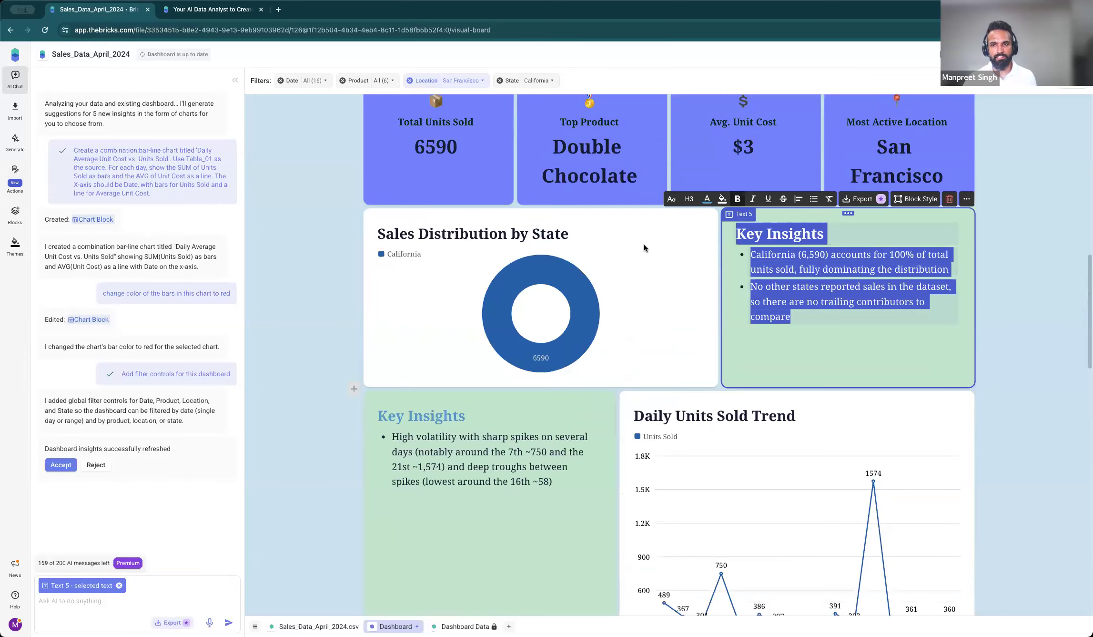
{"action": "left_click", "coordinate": [323, 350]}
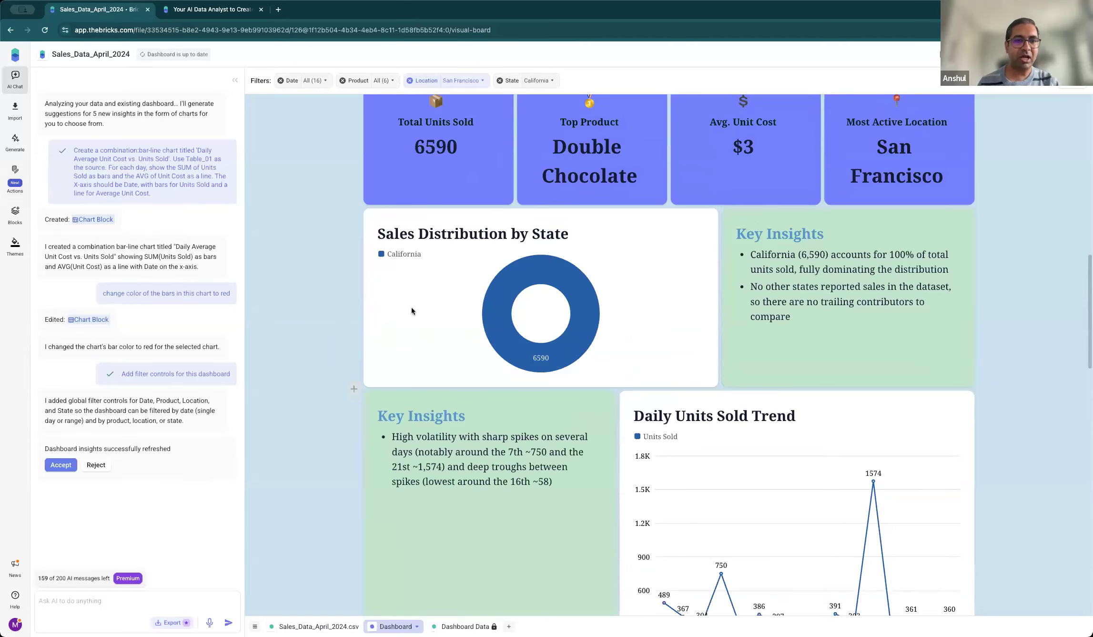
Reset all dashboard filters to their full selections and collapse the side panel for a wider view of the dashboard.
{"action": "left_click", "coordinate": [1025, 81]}
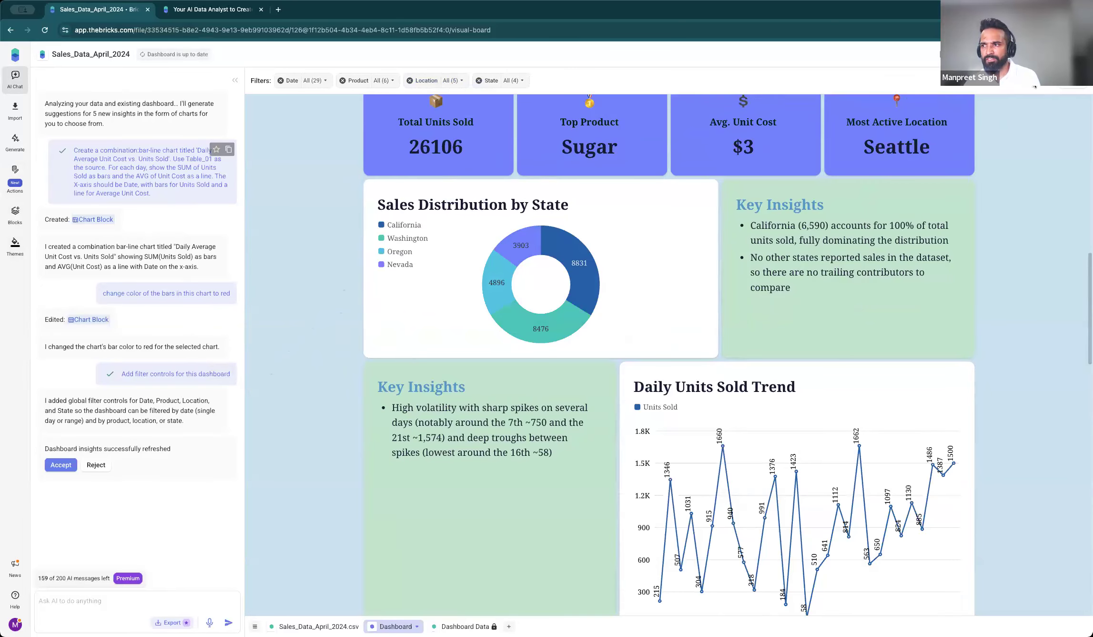
{"action": "left_click", "coordinate": [15, 244]}
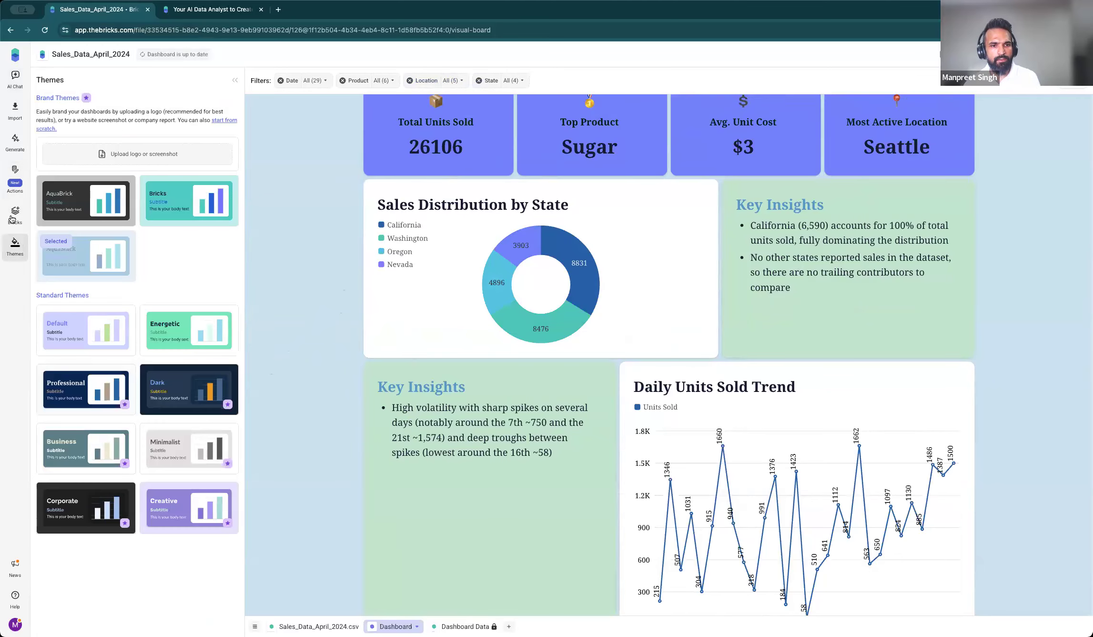
{"action": "left_click", "coordinate": [13, 188]}
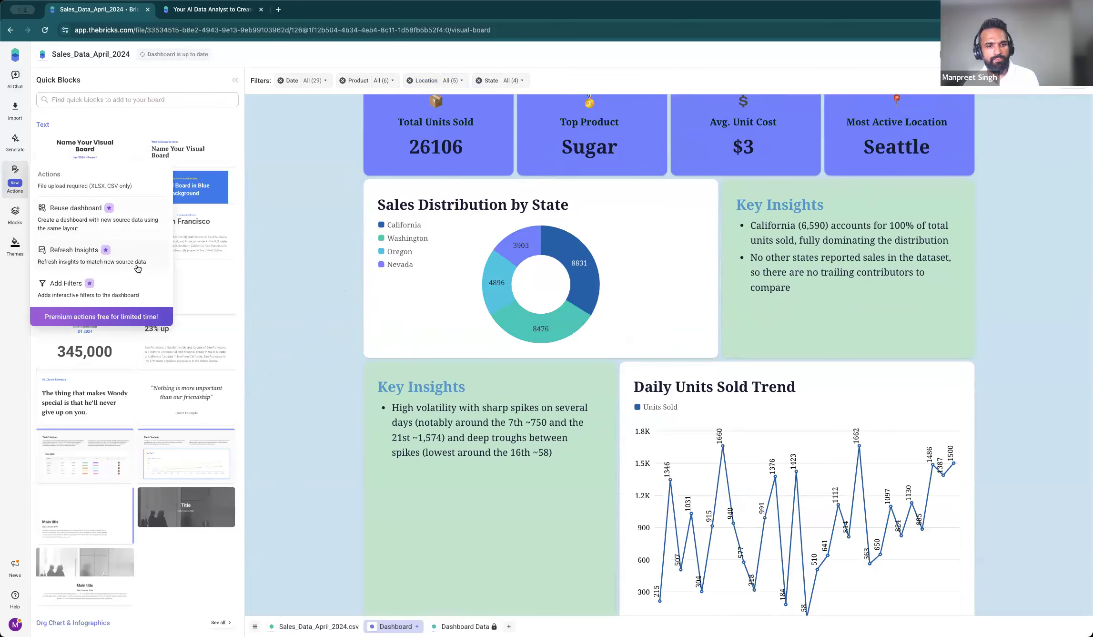
{"action": "left_click", "coordinate": [235, 80]}
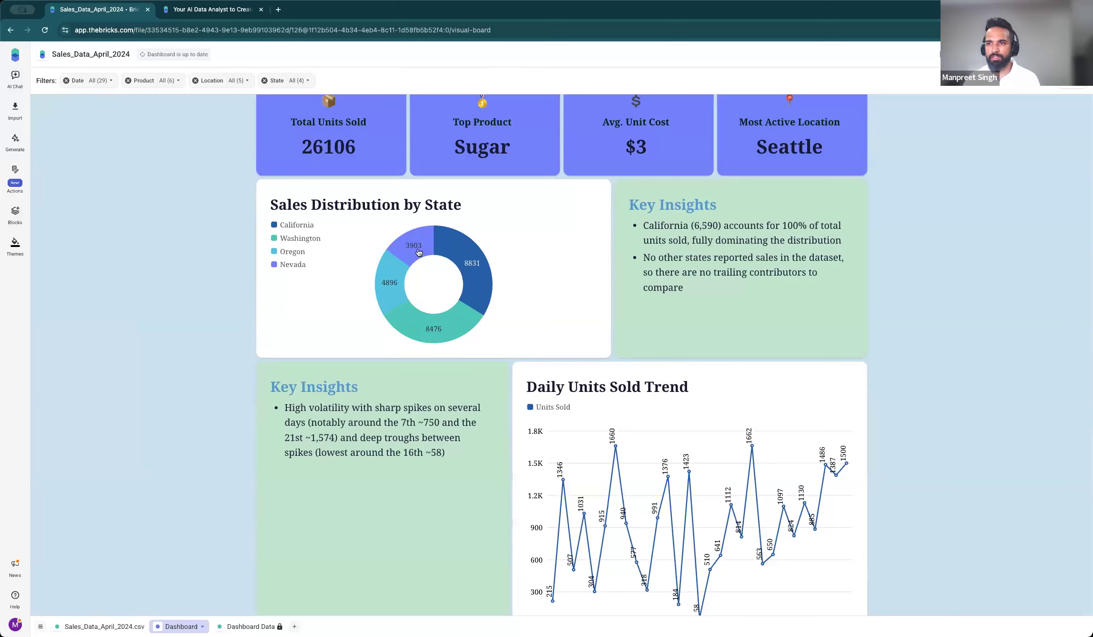
{"action": "scroll", "coordinate": [418, 252], "scroll_direction": "up", "scroll_amount": 10}
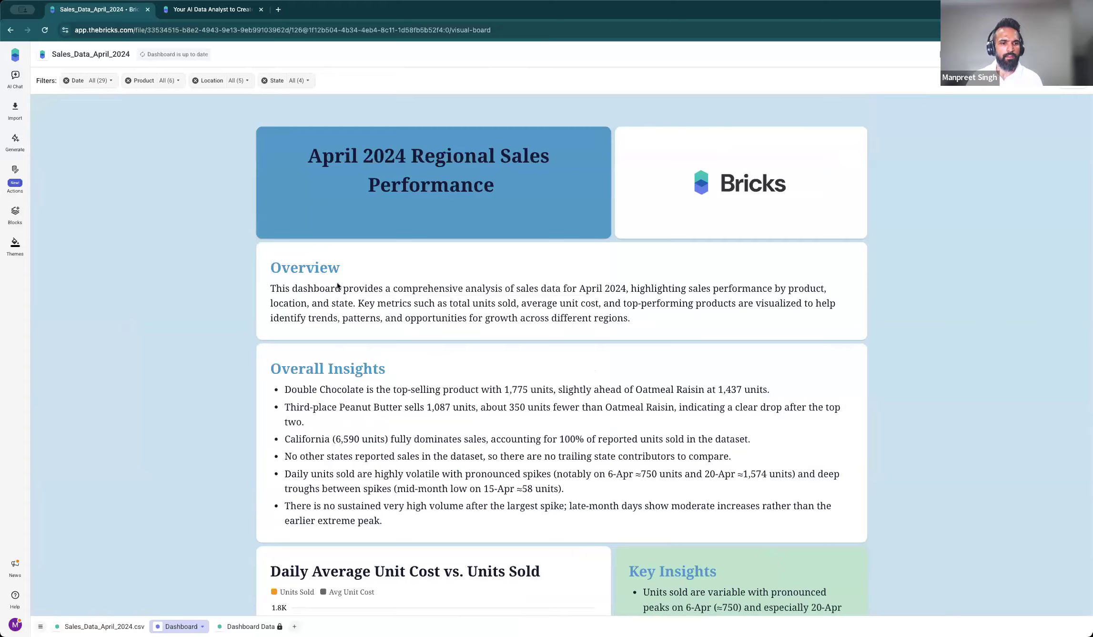
{"action": "scroll", "coordinate": [336, 285], "scroll_direction": "down", "scroll_amount": 1}
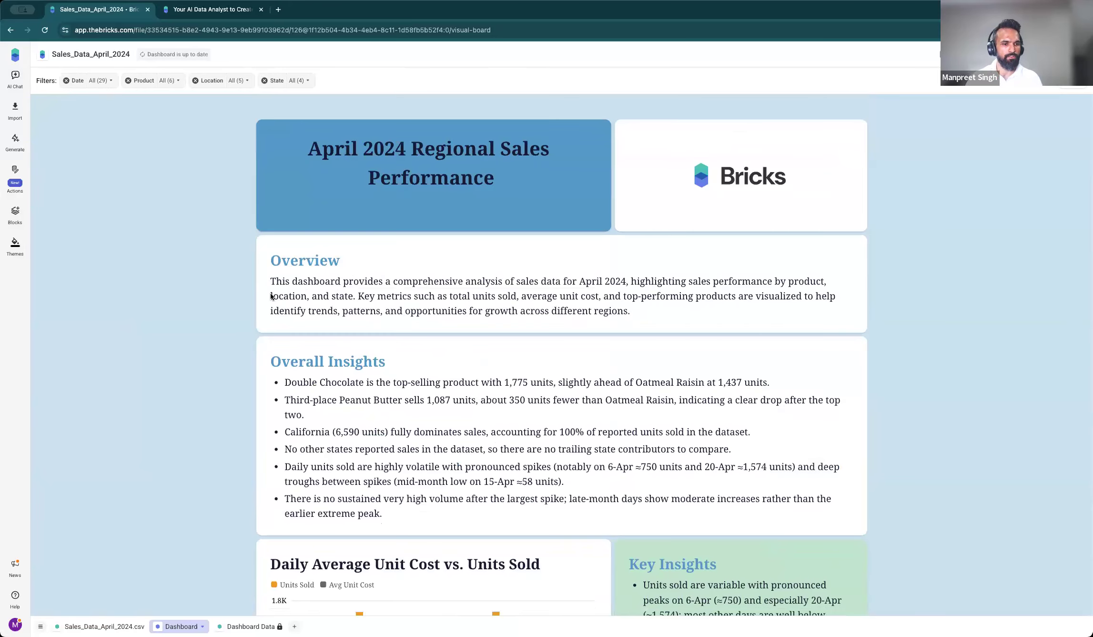
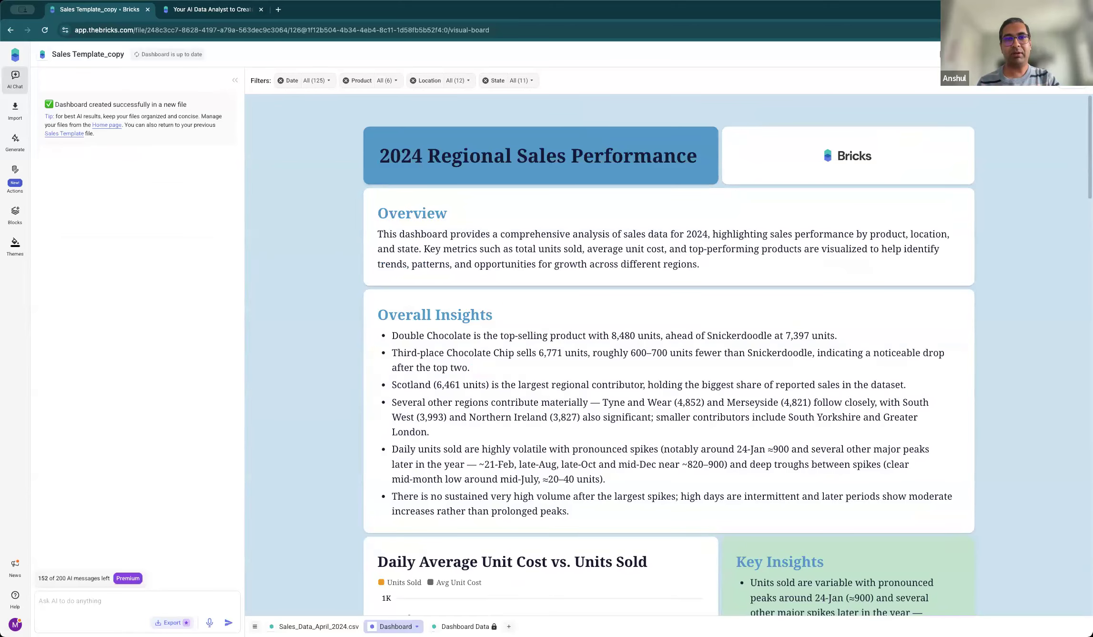
Review the sharing options of the Sales Template_copy dashboard, including link access, PDF and PPTX export, and page selection for a public link.
{"action": "left_click", "coordinate": [1066, 54]}
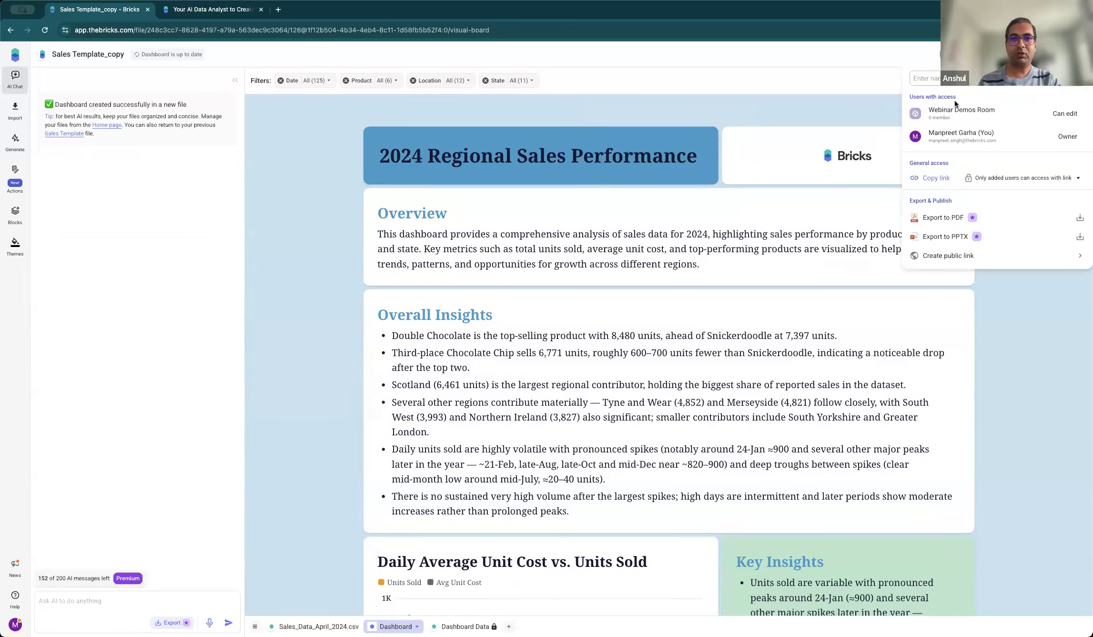
{"action": "left_click", "coordinate": [932, 182]}
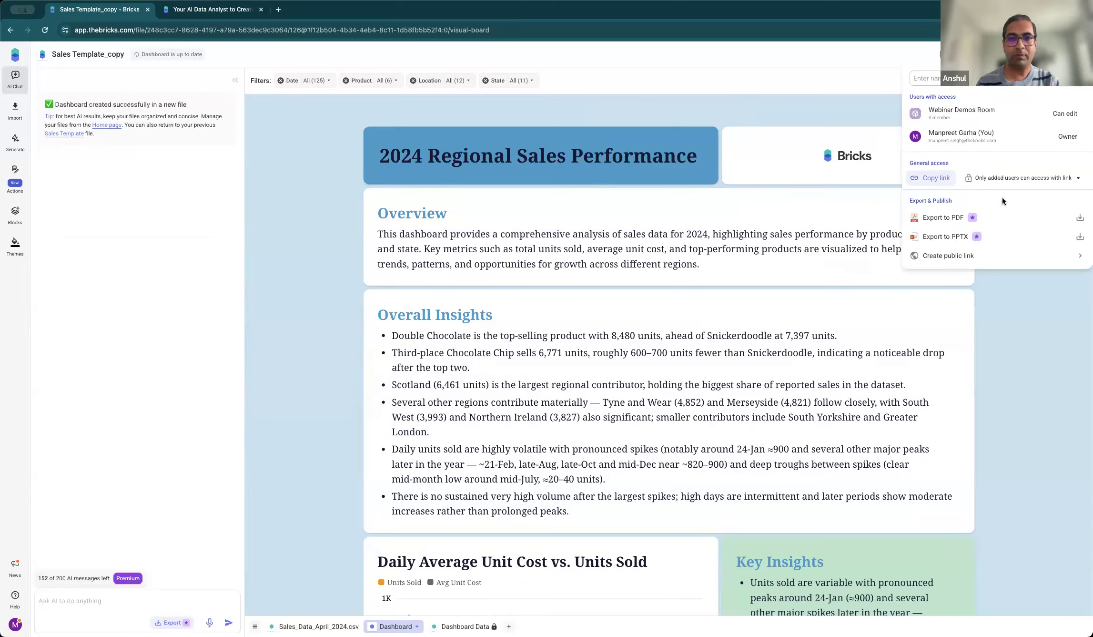
{"action": "left_click", "coordinate": [948, 256]}
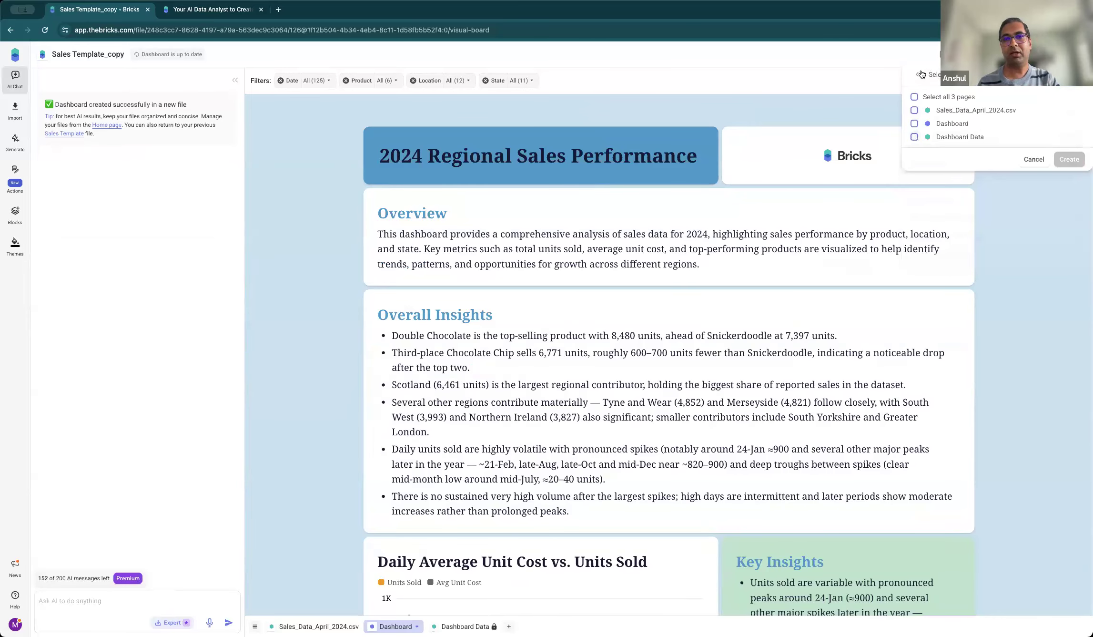
{"action": "left_click", "coordinate": [920, 75]}
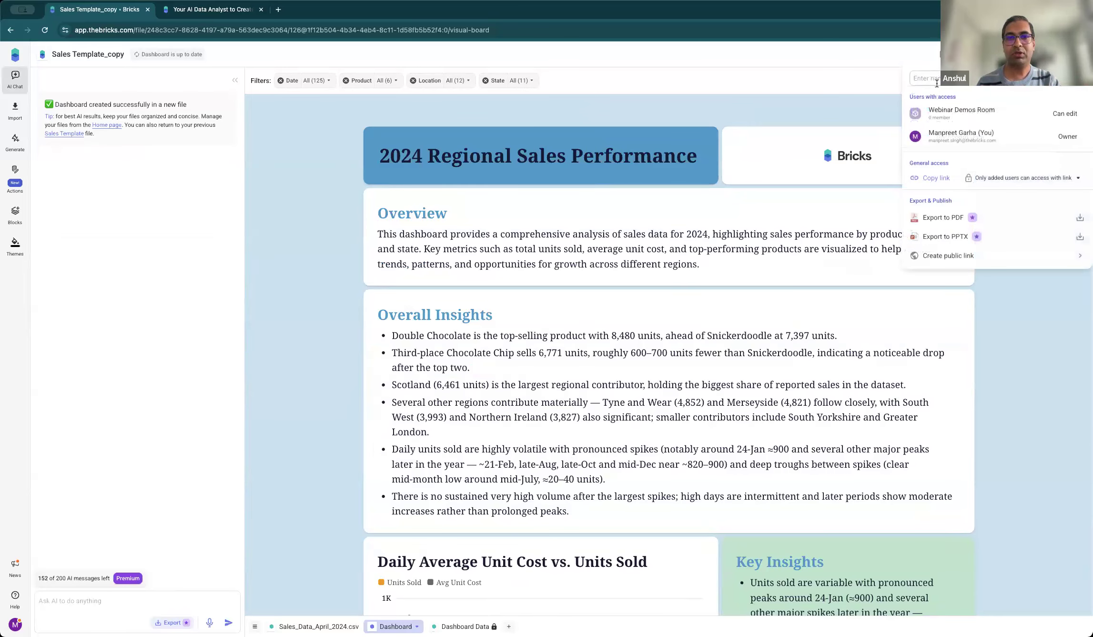
{"action": "left_click", "coordinate": [895, 62]}
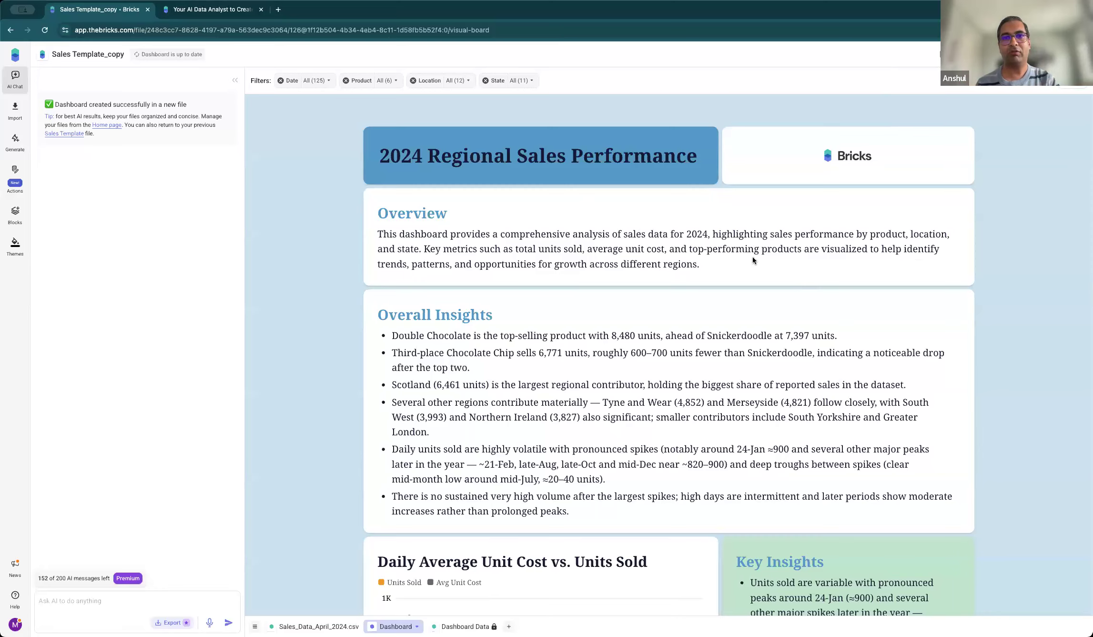
Review the 2024 Regional Sales Performance dashboard from its overview and insights through the KPI cards, state distribution and product charts.
{"action": "scroll", "coordinate": [755, 272], "scroll_direction": "down", "scroll_amount": 9}
{"action": "scroll", "coordinate": [755, 282], "scroll_direction": "up", "scroll_amount": 8}
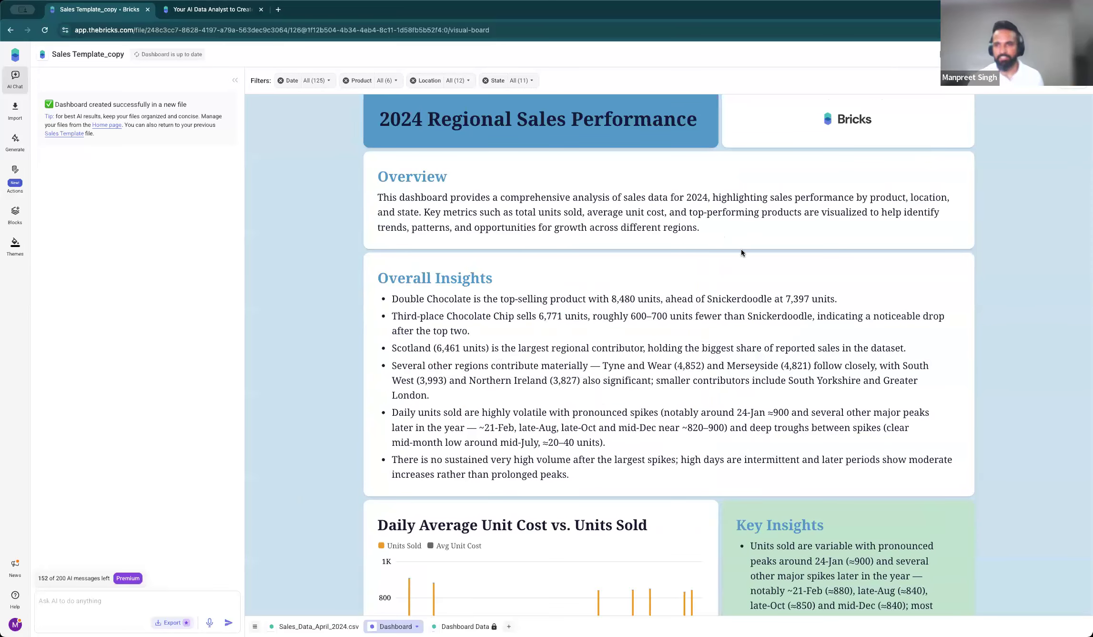
{"action": "scroll", "coordinate": [615, 258], "scroll_direction": "up", "scroll_amount": 1}
{"action": "left_click", "coordinate": [794, 177]}
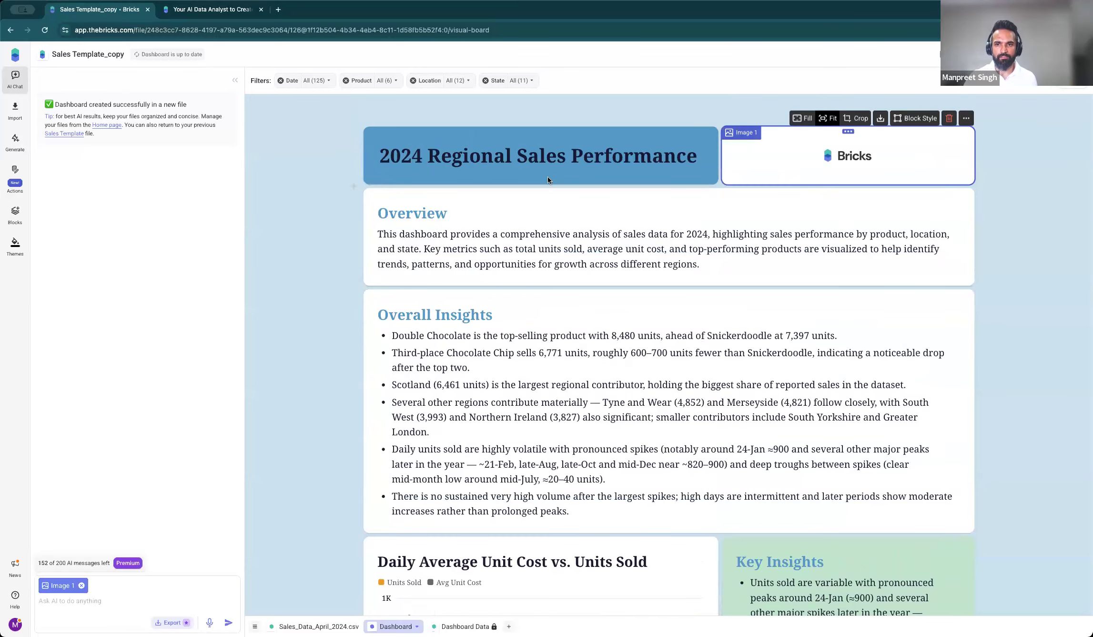
{"action": "scroll", "coordinate": [639, 361], "scroll_direction": "down", "scroll_amount": 8}
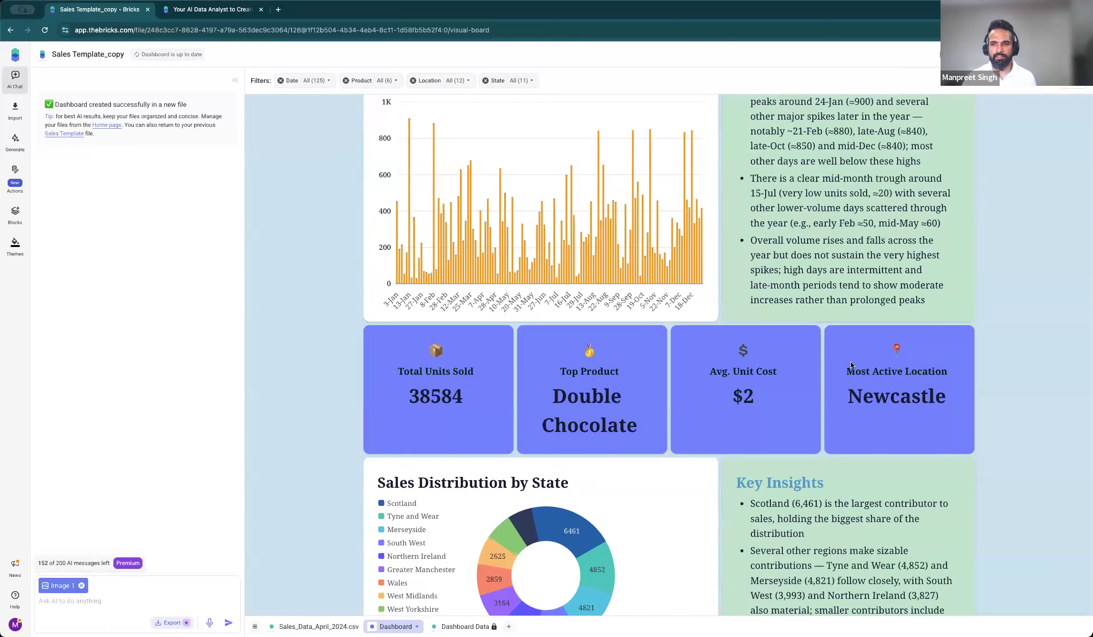
{"action": "scroll", "coordinate": [713, 364], "scroll_direction": "down", "scroll_amount": 6}
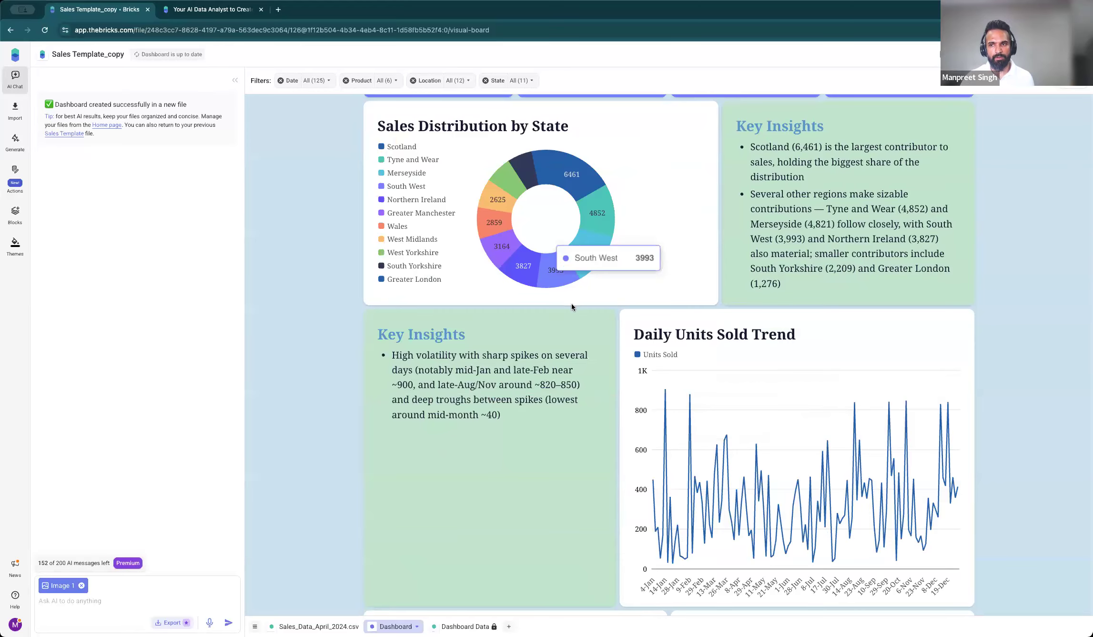
{"action": "scroll", "coordinate": [571, 305], "scroll_direction": "up", "scroll_amount": 1}
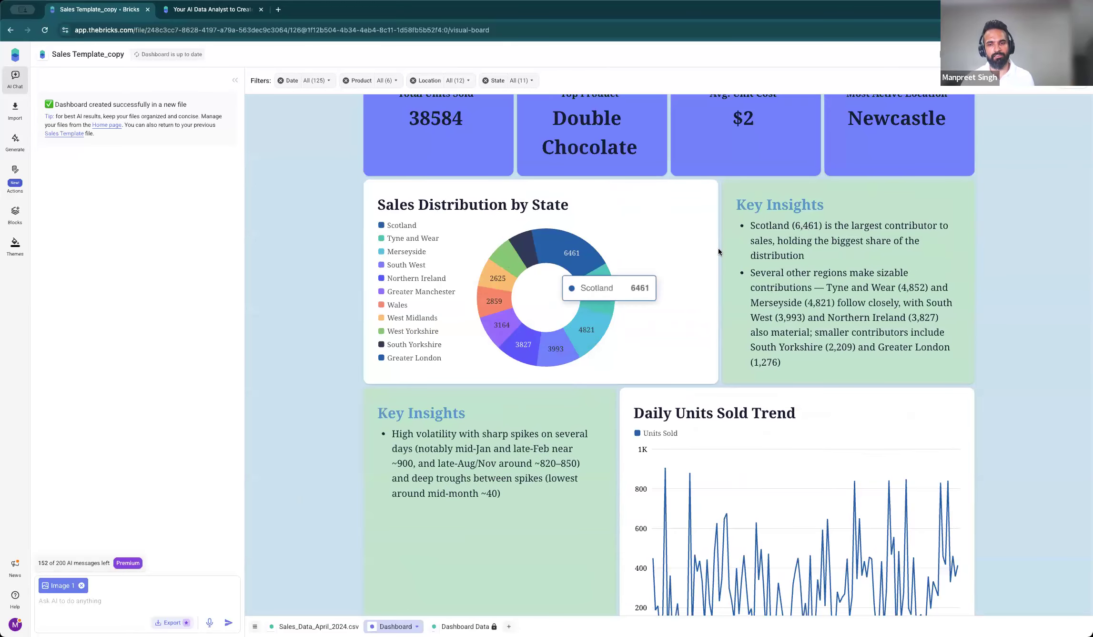
{"action": "scroll", "coordinate": [799, 291], "scroll_direction": "up", "scroll_amount": 2}
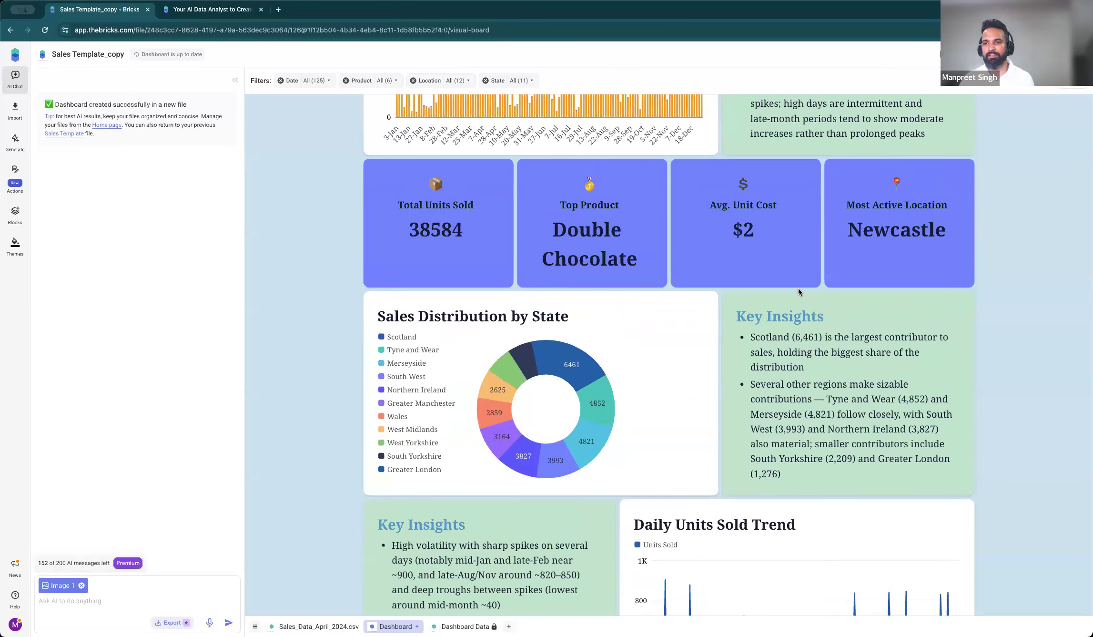
{"action": "scroll", "coordinate": [793, 361], "scroll_direction": "up", "scroll_amount": 4}
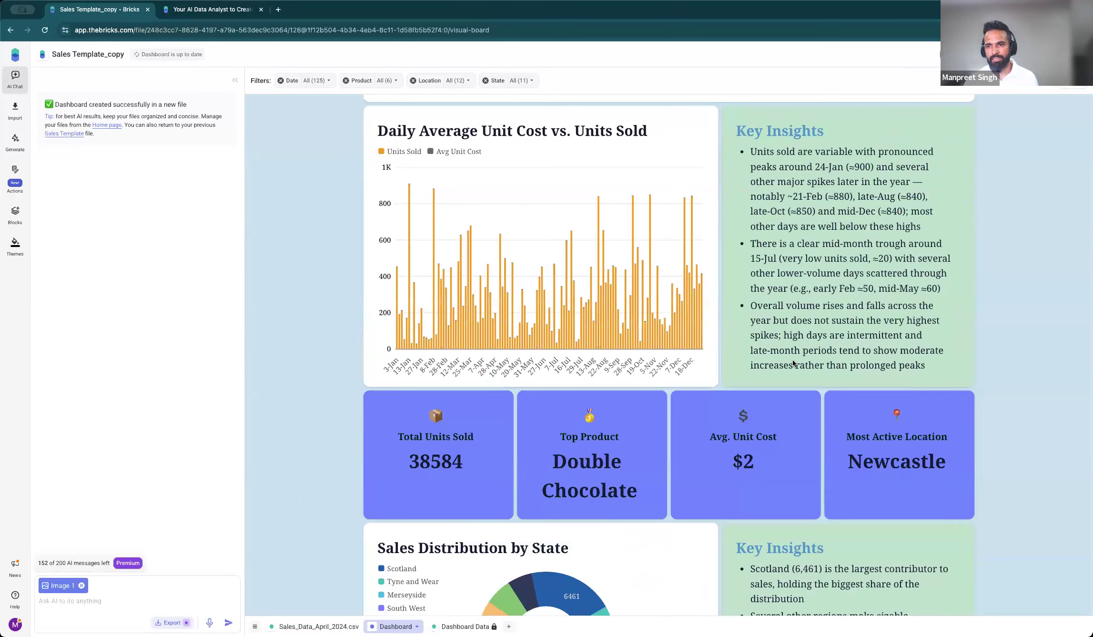
{"action": "scroll", "coordinate": [793, 363], "scroll_direction": "up", "scroll_amount": 5}
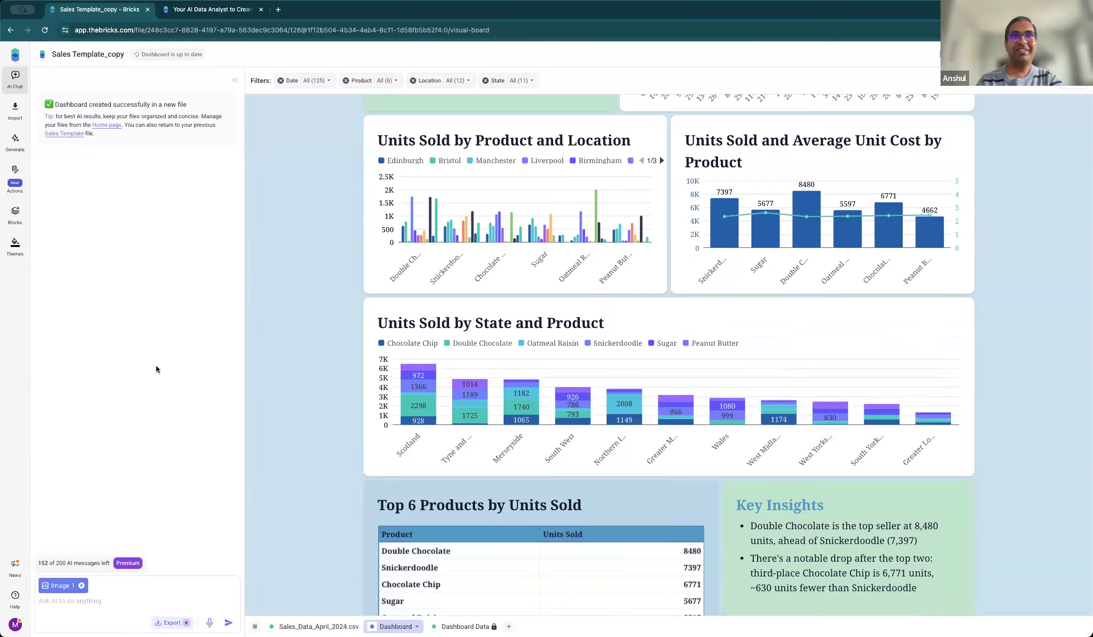
{"action": "scroll", "coordinate": [290, 352], "scroll_direction": "up", "scroll_amount": 11}
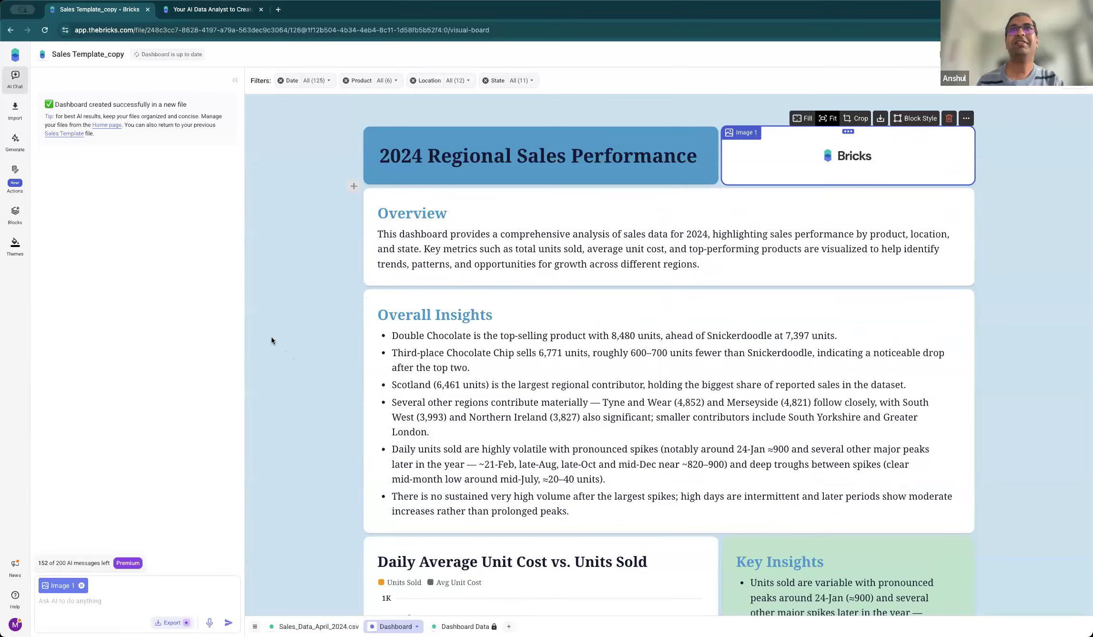
{"action": "left_click", "coordinate": [272, 340]}
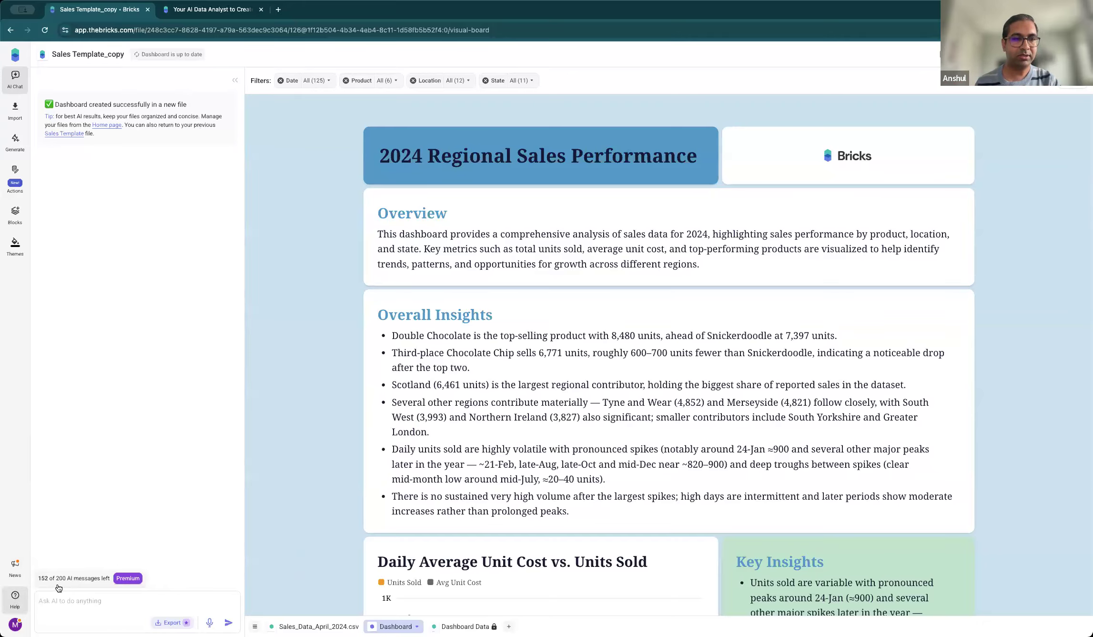
Start a support conversation from the help options, send the message "hey", and dismiss the chat and its reply notification.
{"action": "left_click", "coordinate": [20, 603]}
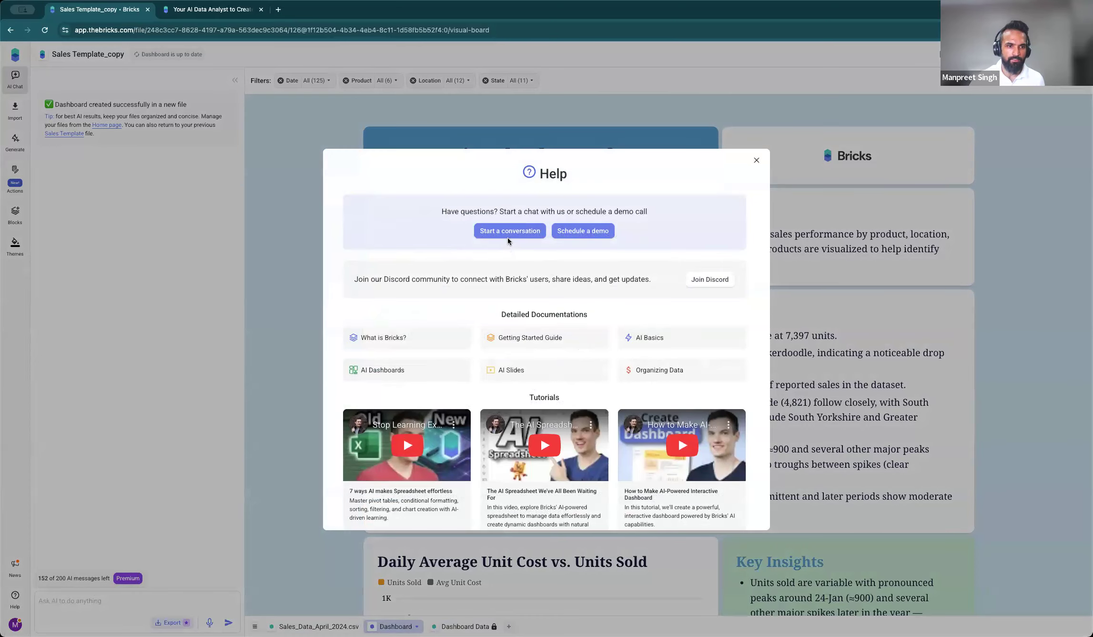
{"action": "left_click", "coordinate": [508, 237]}
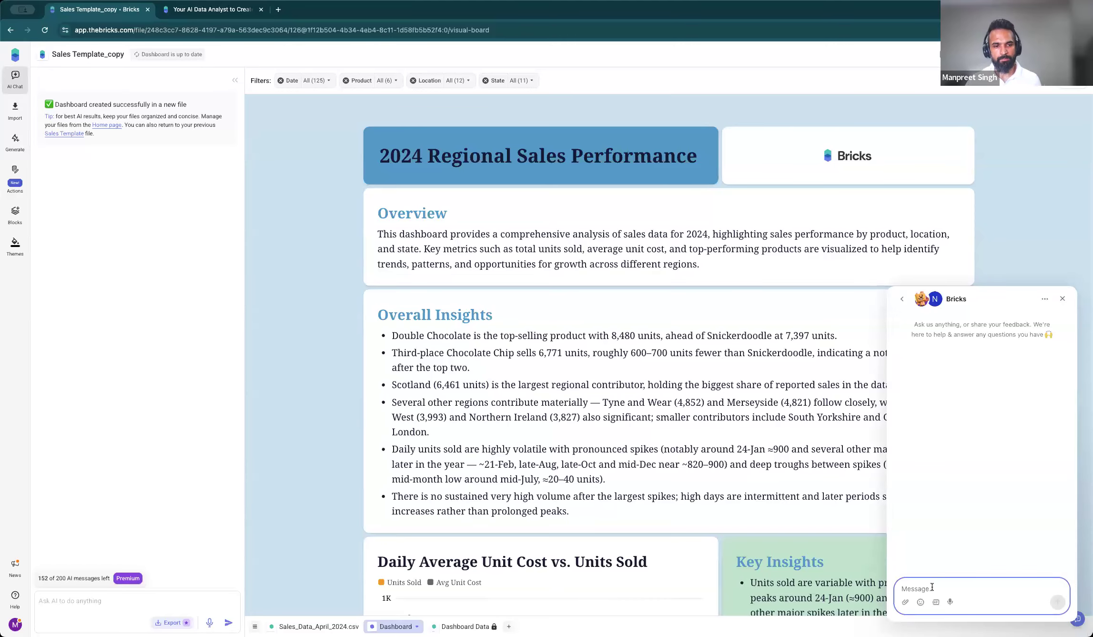
{"action": "type", "text": "hey"}
{"action": "key", "text": "Return"}
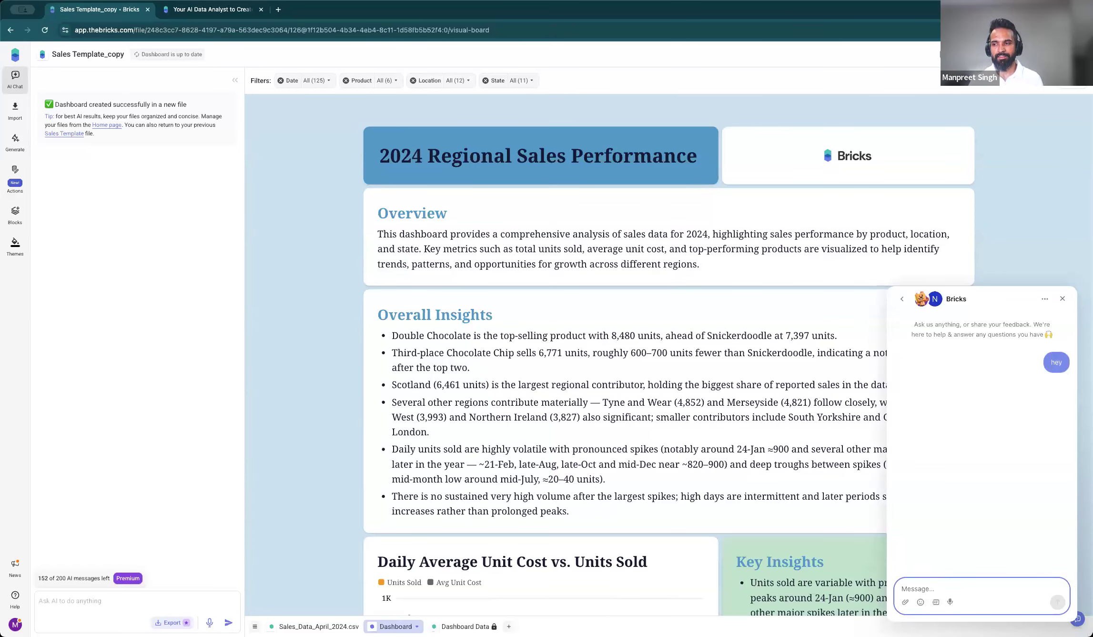
{"action": "left_click", "coordinate": [1063, 298]}
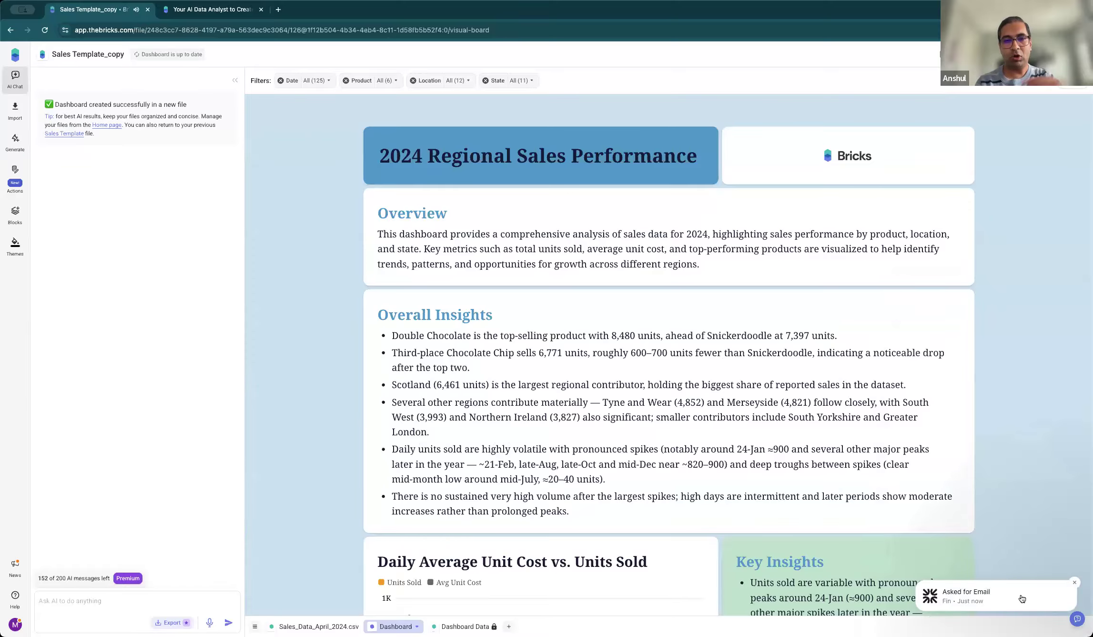
{"action": "left_click", "coordinate": [1075, 583]}
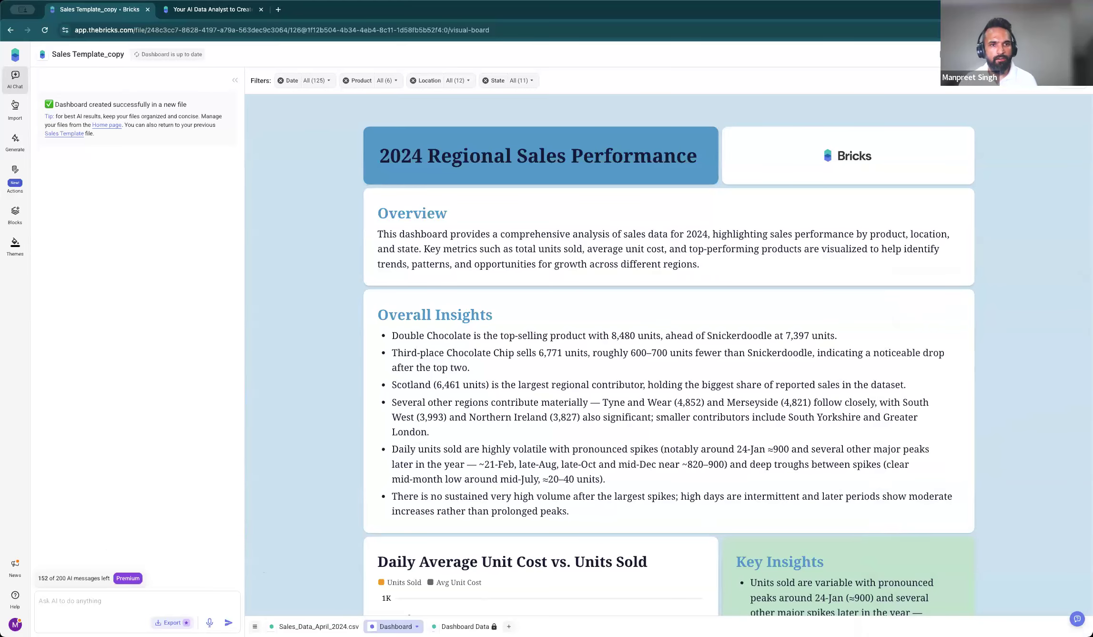
From the Sales_Data_April_2024.csv sheet, import the Sales_Data_Jan_March_2024 CSV as a new file.
{"action": "left_click", "coordinate": [319, 626]}
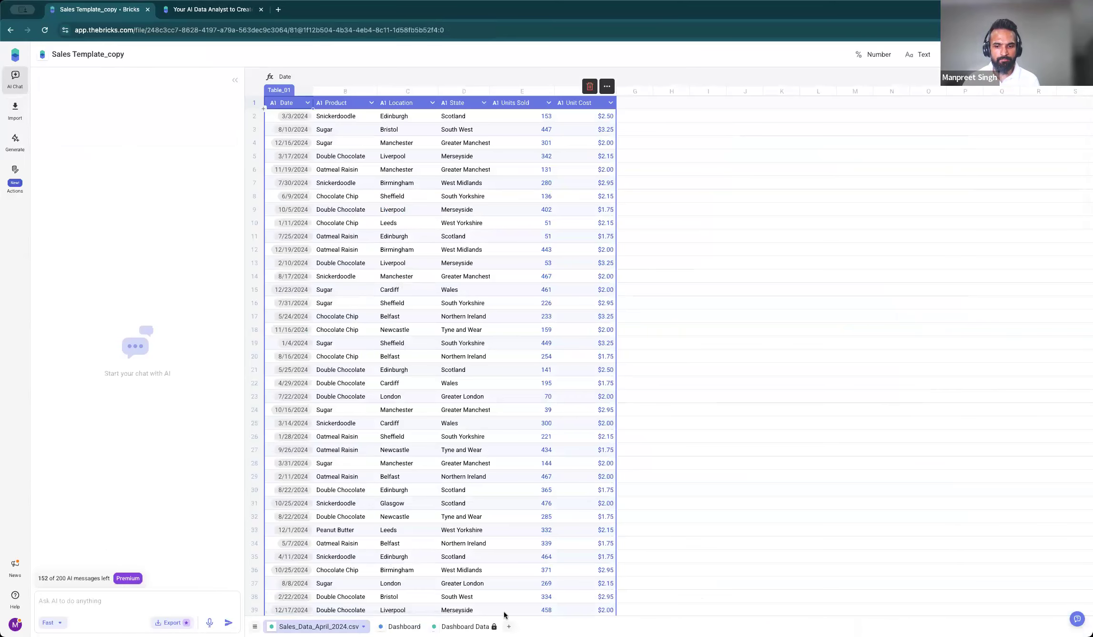
{"action": "left_click", "coordinate": [15, 110]}
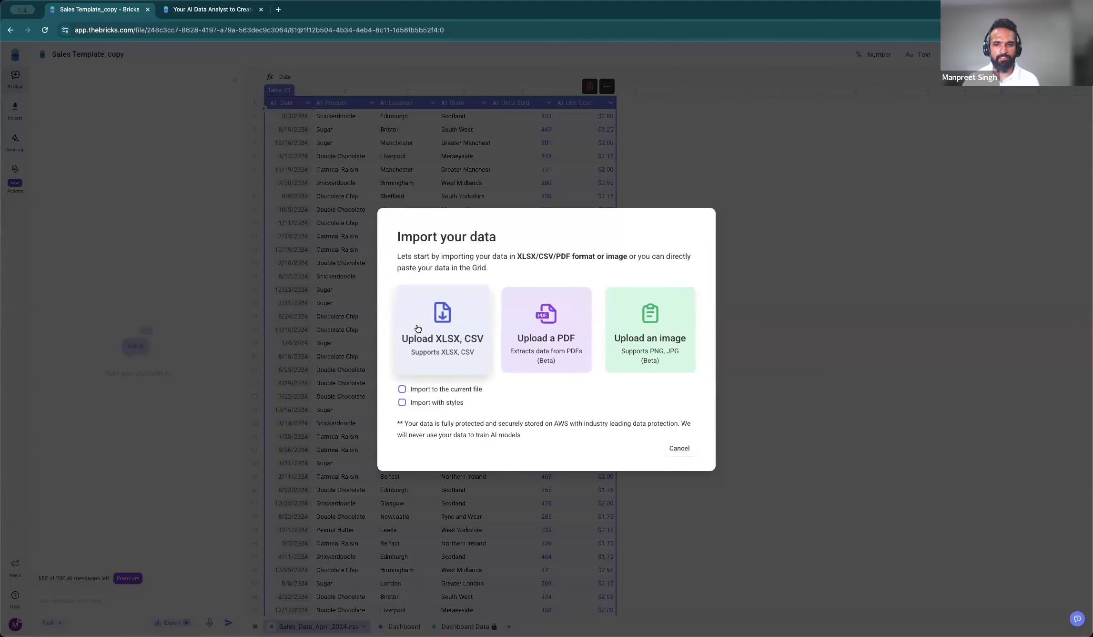
{"action": "left_click", "coordinate": [676, 449]}
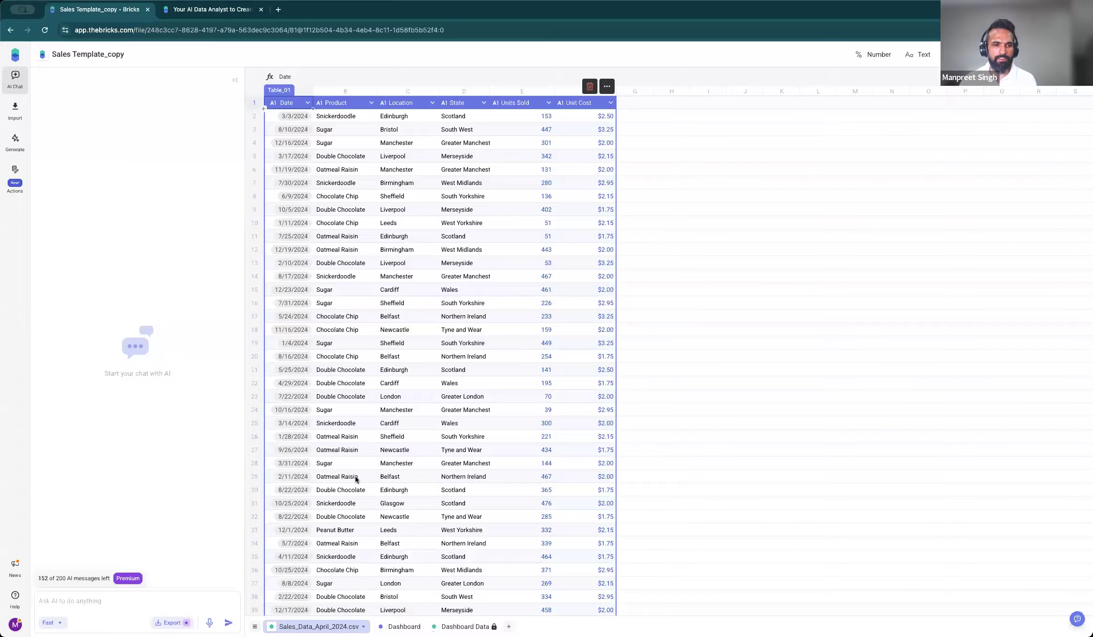
{"action": "left_click", "coordinate": [15, 109]}
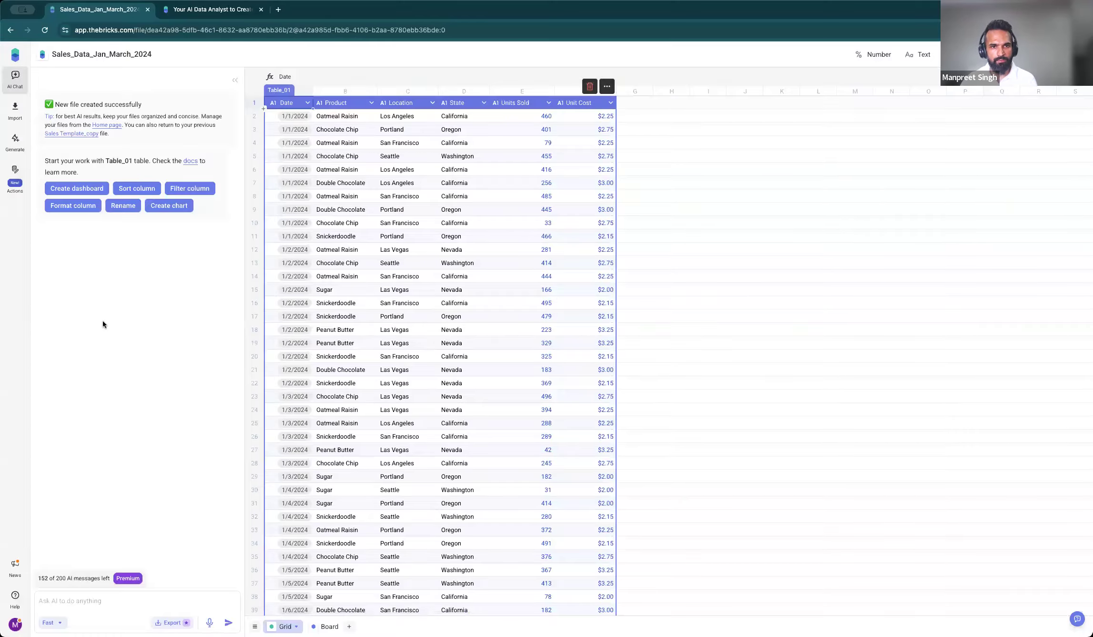
Import Sales_Data_Jan_March_2024.csv into the current file as an additional sheet, using the "Import to the current file" option.
{"action": "left_click", "coordinate": [24, 115]}
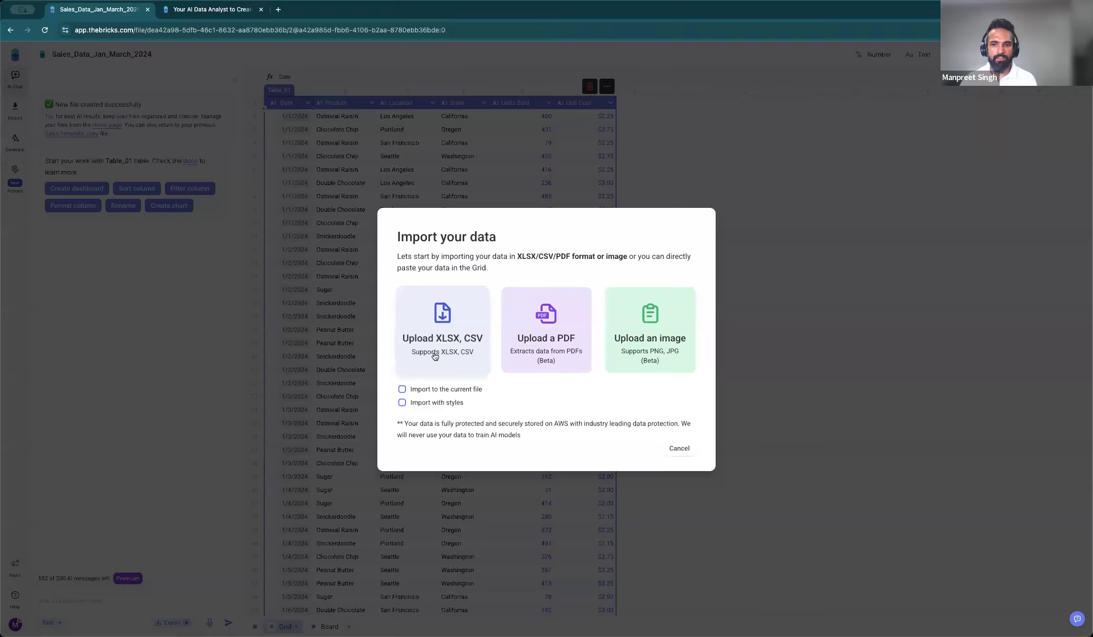
{"action": "left_click", "coordinate": [402, 390]}
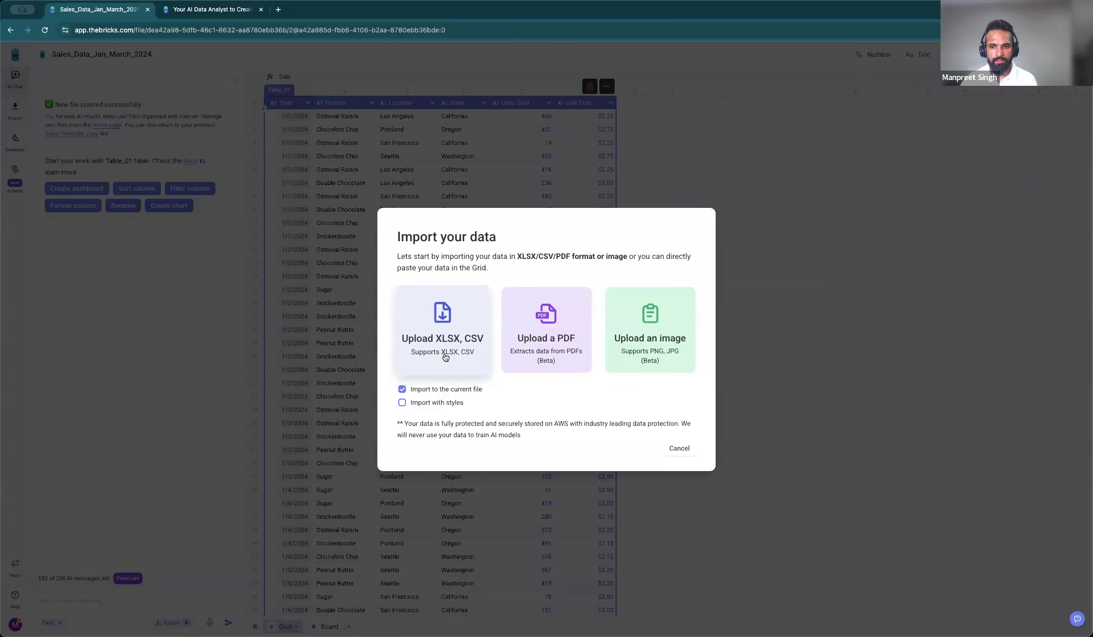
{"action": "left_click", "coordinate": [466, 352]}
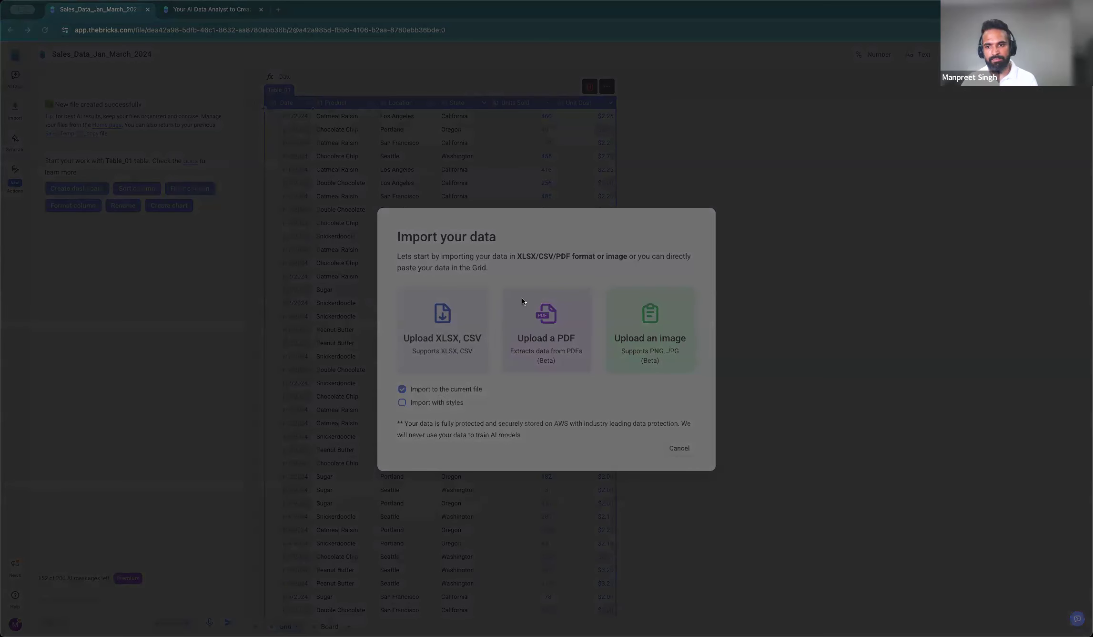
{"action": "double_click", "coordinate": [557, 288]}
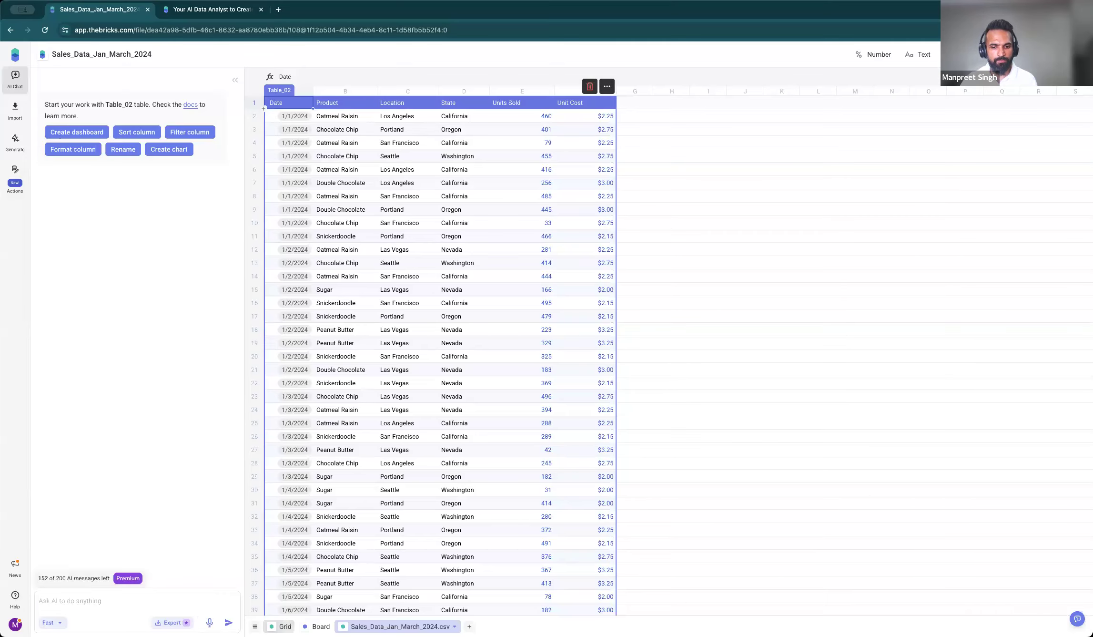
{"action": "left_click", "coordinate": [424, 625]}
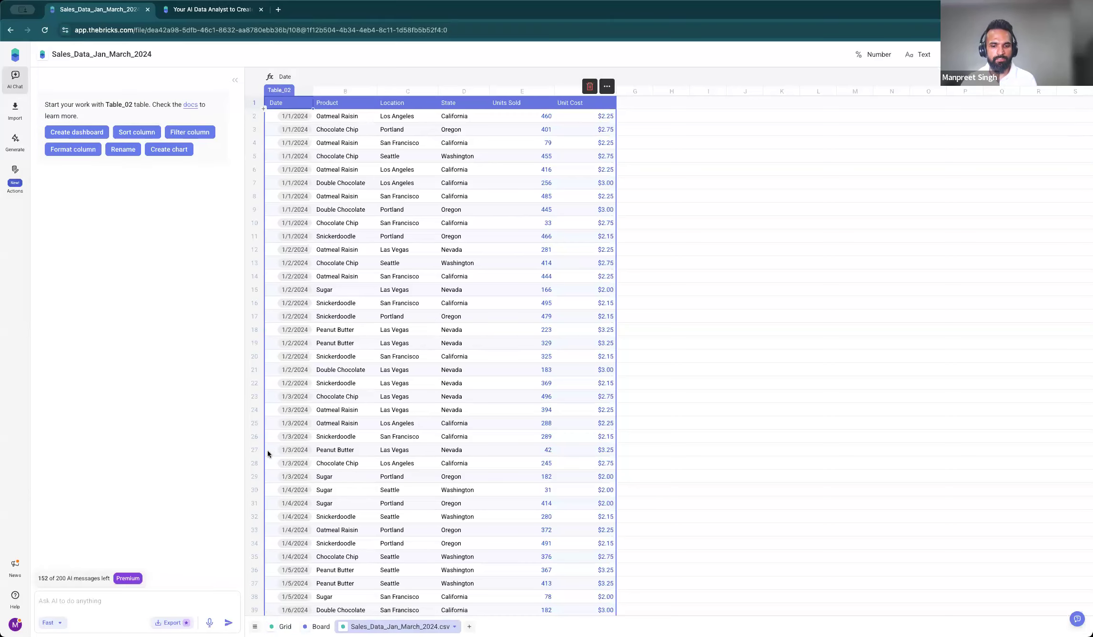
On the Grid sheet, write the AI prompt "use Table_01 and Table_02 to create dashboard", referencing both tables.
{"action": "left_click", "coordinate": [285, 626]}
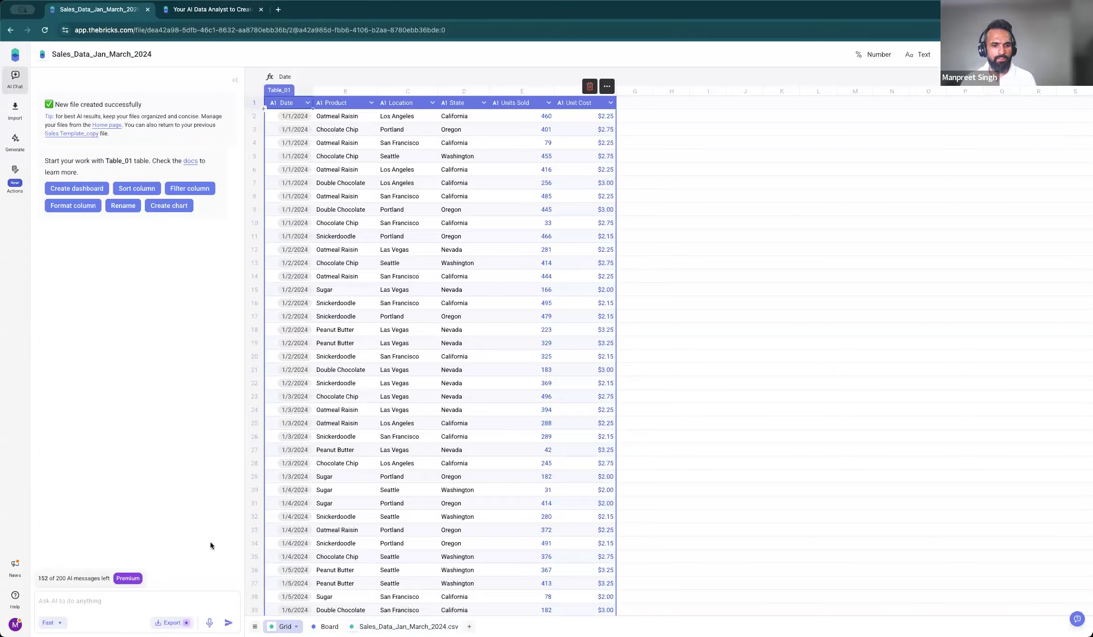
{"action": "left_click", "coordinate": [109, 599]}
{"action": "type", "text": "us"}
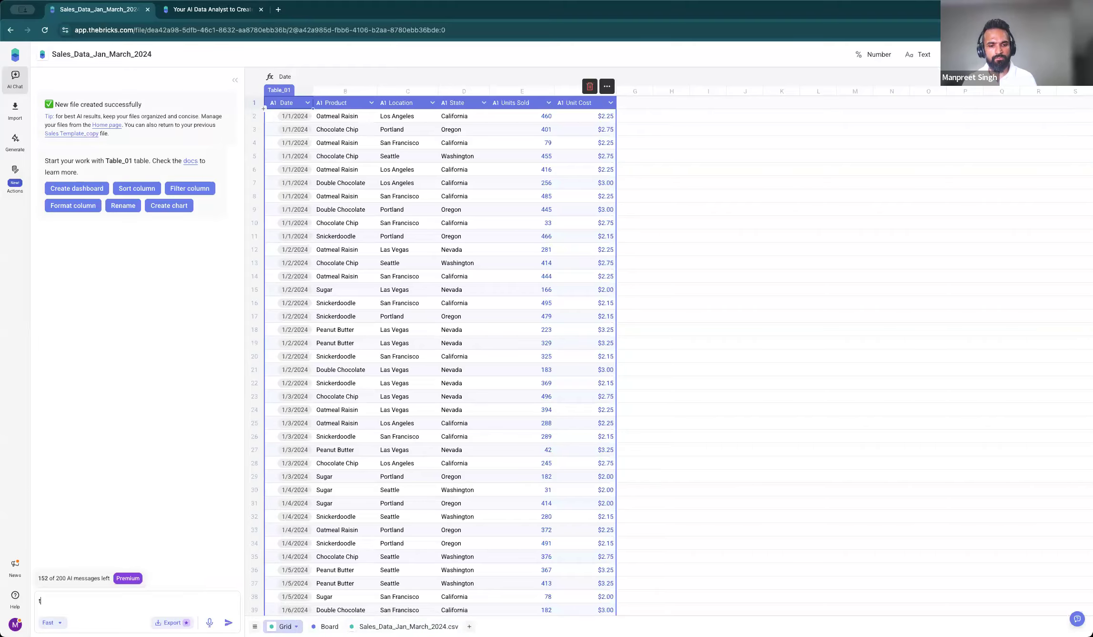
{"action": "type", "text": "e Table_01 and ta"}
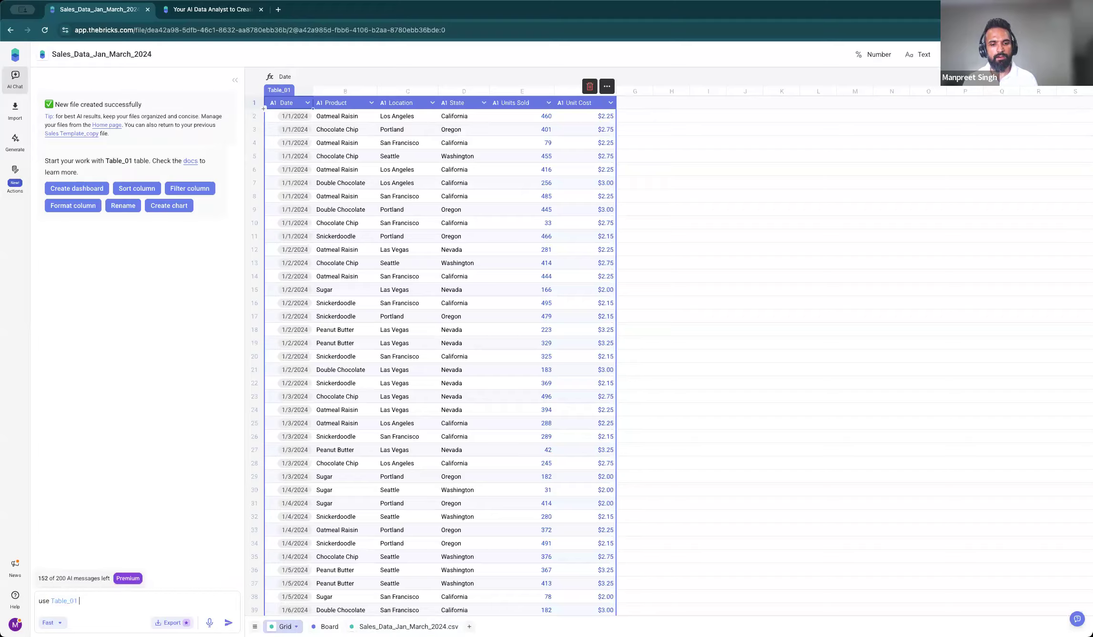
{"action": "key", "text": "Down"}
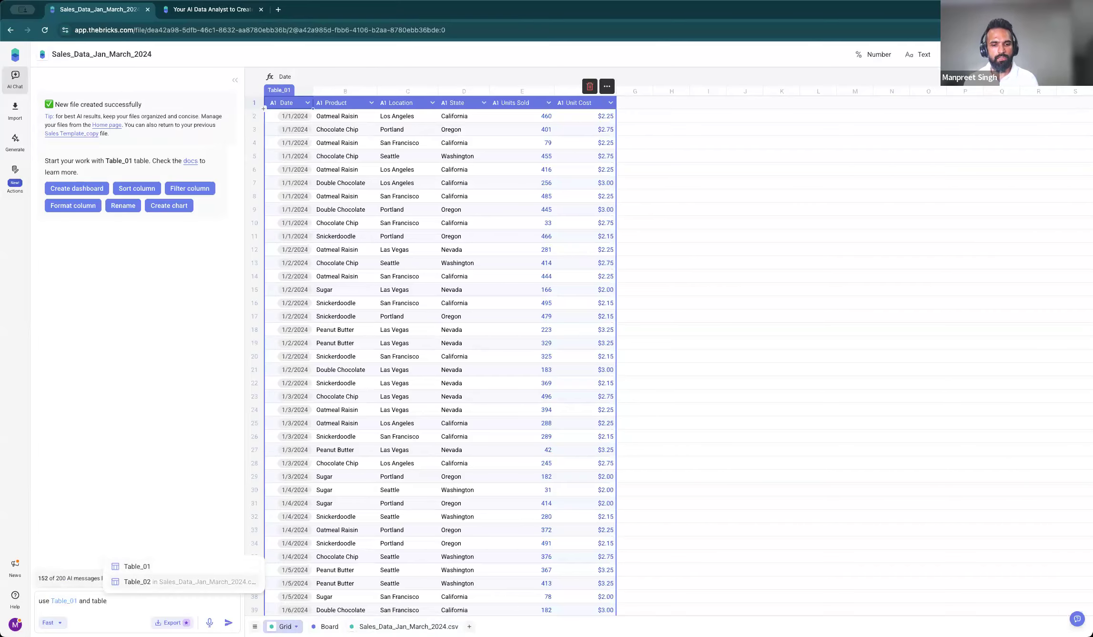
{"action": "key", "text": "Return"}
{"action": "type", "text": "to create "}
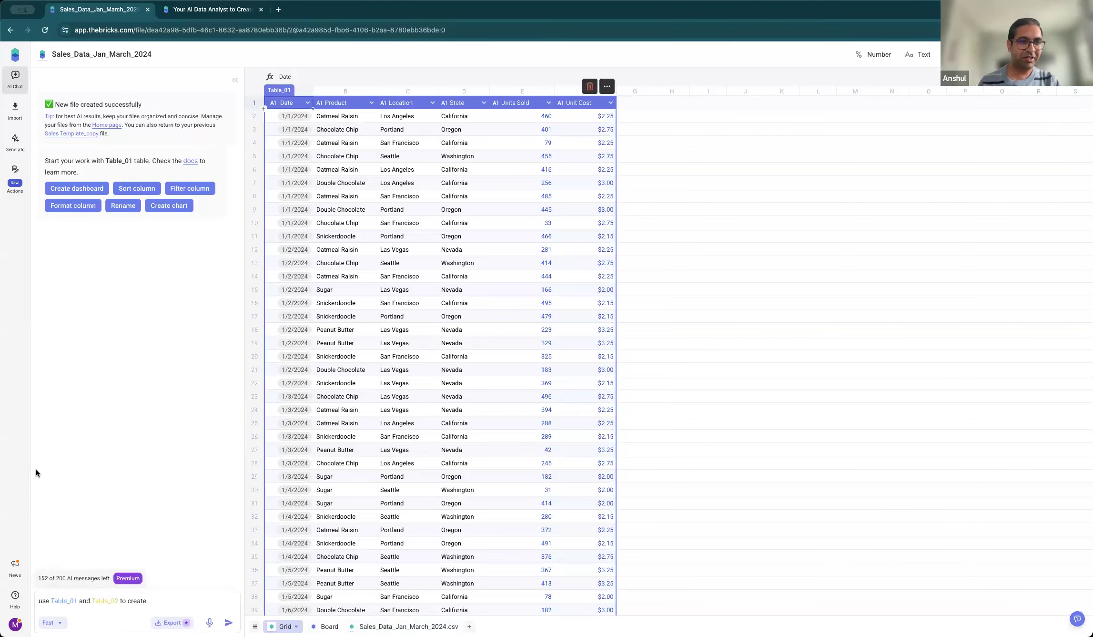
{"action": "type", "text": "dashbo"}
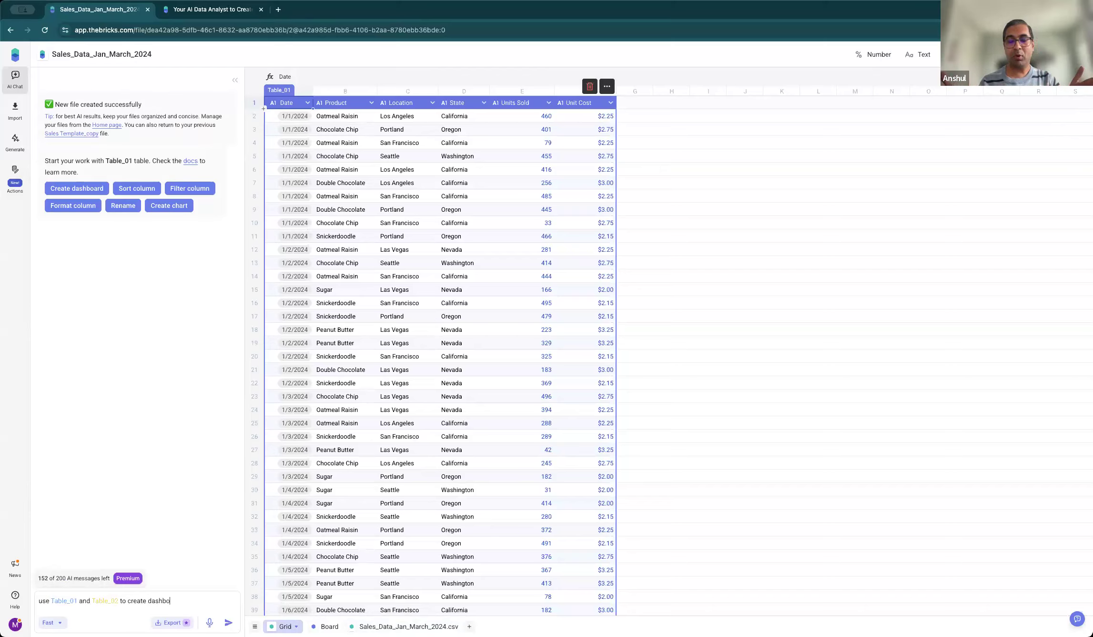
{"action": "type", "text": "ard"}
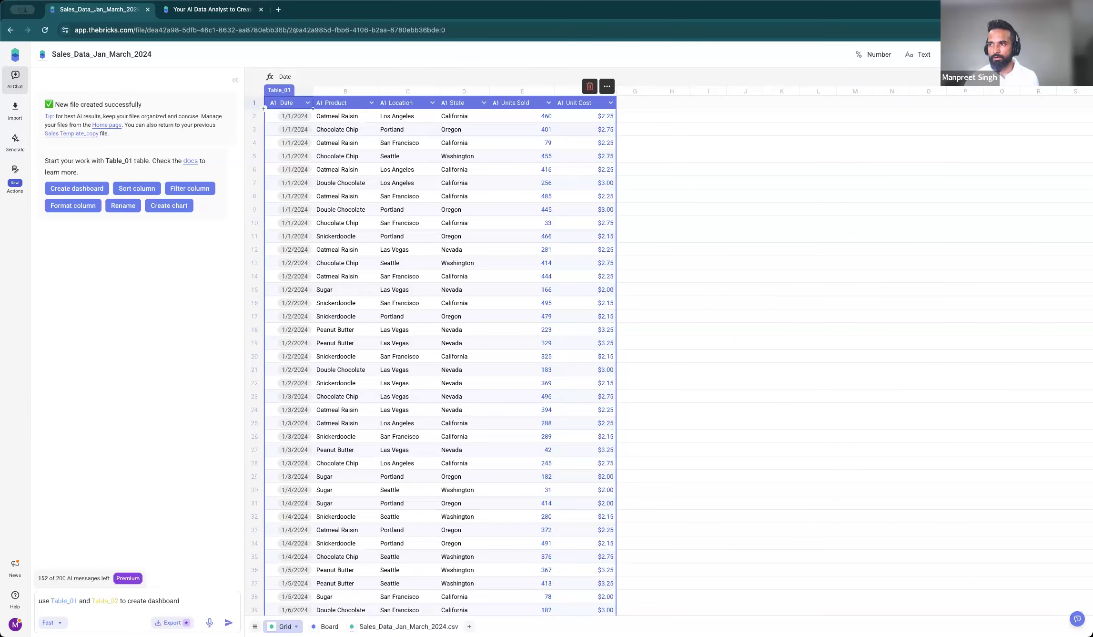
{"action": "key", "text": "Return"}
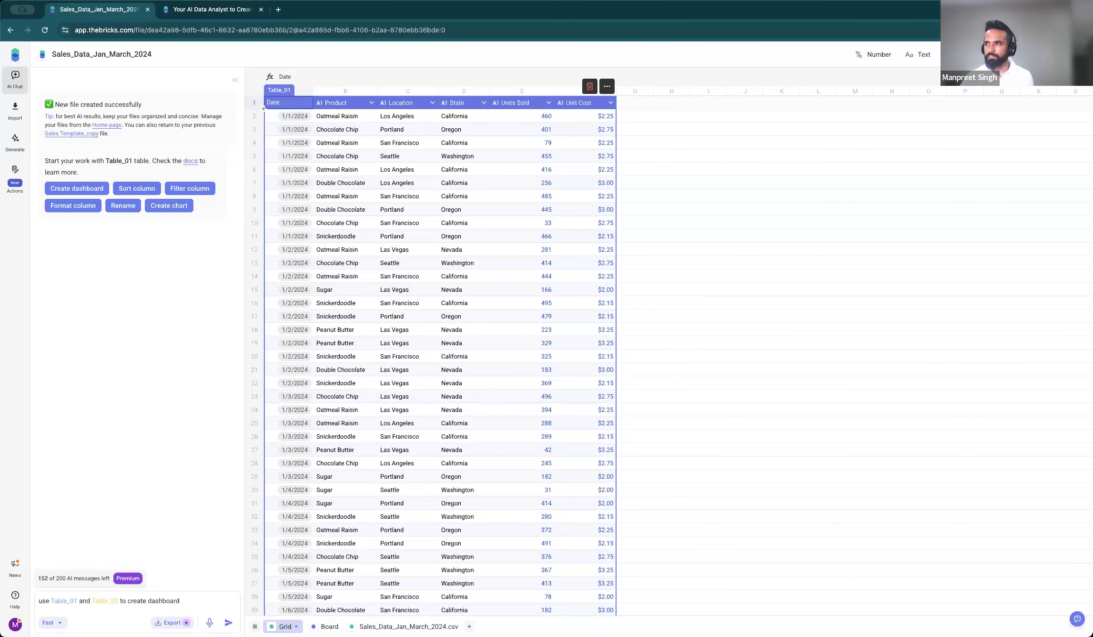
Examine the sharing options and the page choices for a public link, ticking Board, and leave without creating the link.
{"action": "left_click", "coordinate": [1062, 54]}
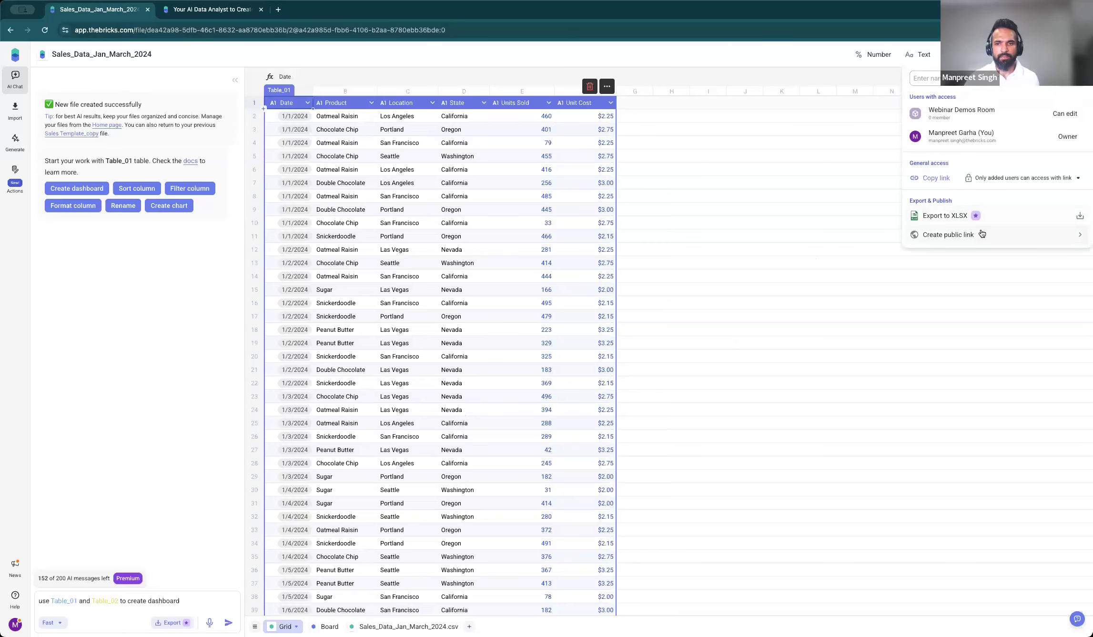
{"action": "left_click", "coordinate": [951, 233]}
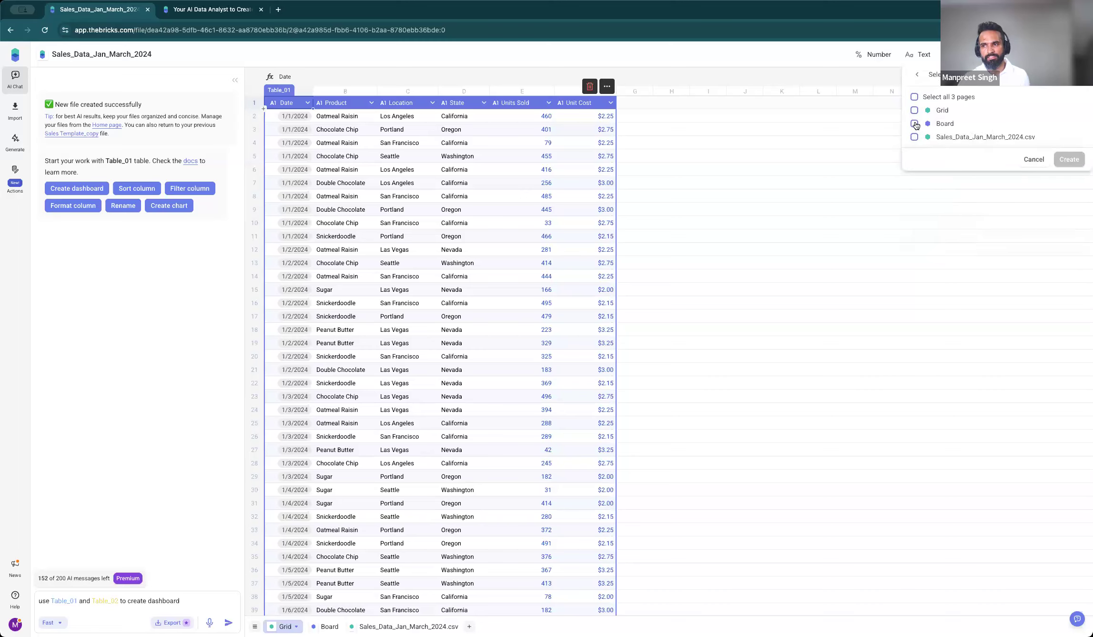
{"action": "left_click", "coordinate": [915, 123]}
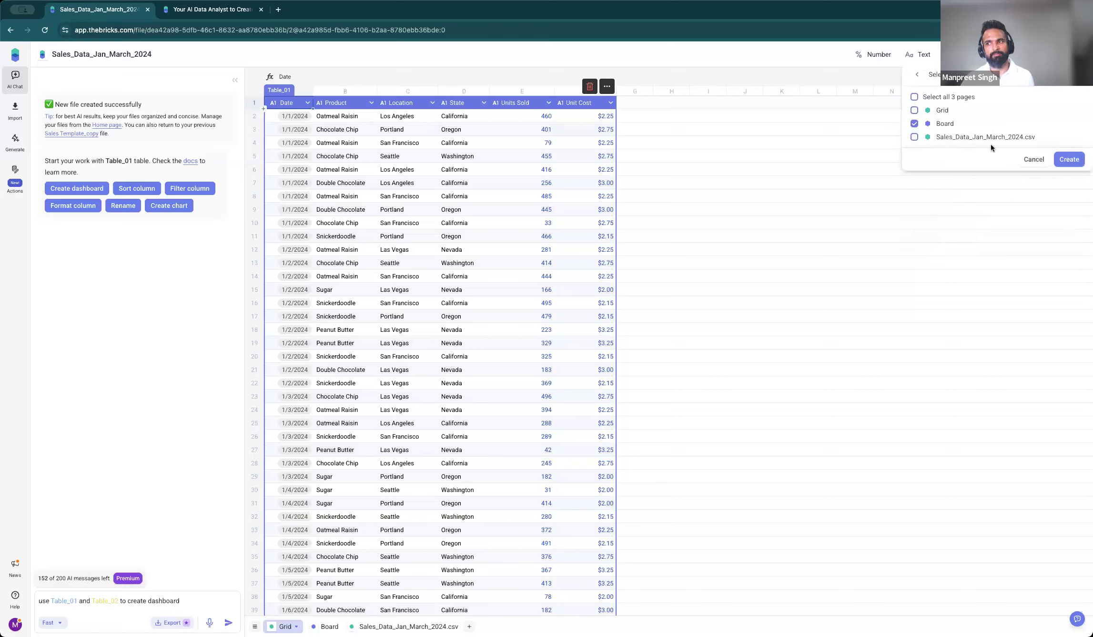
{"action": "left_click", "coordinate": [1031, 165]}
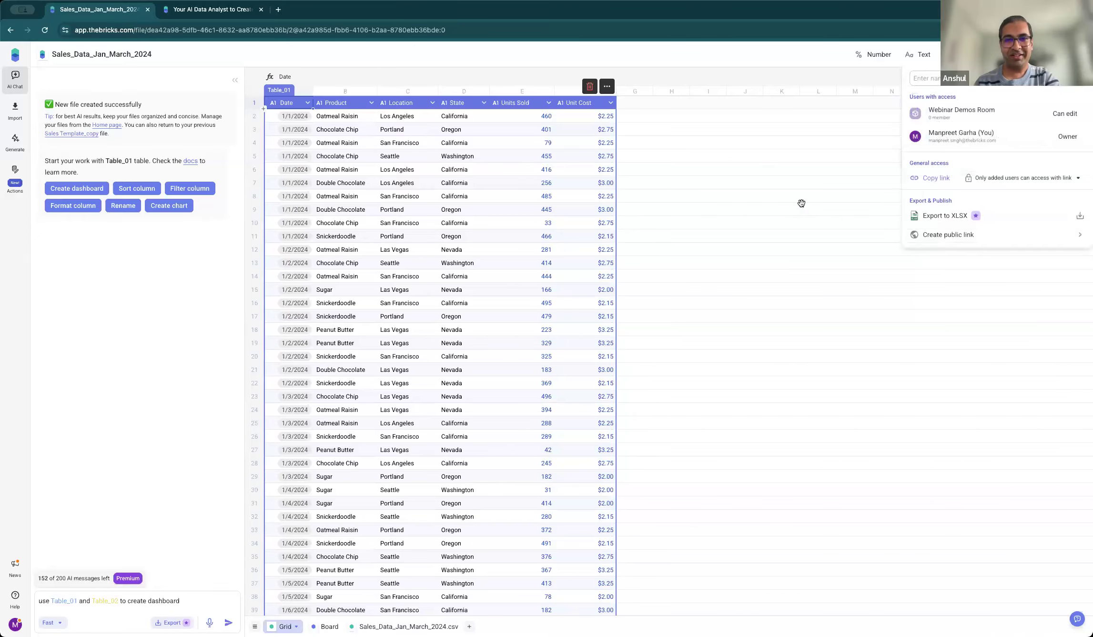
{"action": "left_click", "coordinate": [800, 208]}
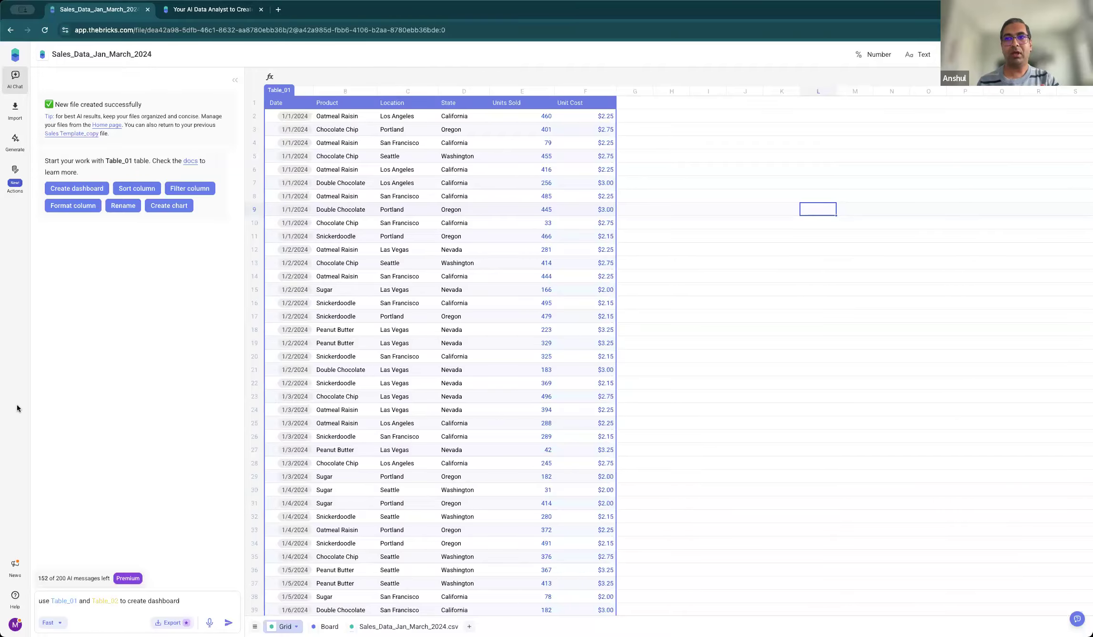
Go back to the Webinar Demos room and open the most recently updated Sales_Data_April_2024 file.
{"action": "left_click", "coordinate": [327, 625]}
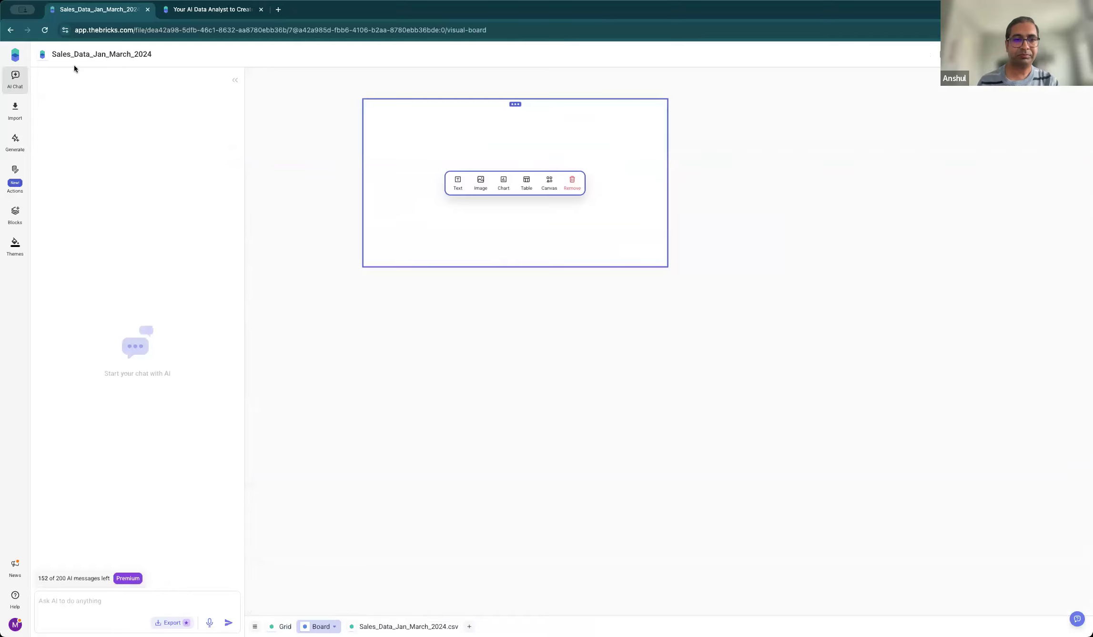
{"action": "left_click", "coordinate": [15, 56]}
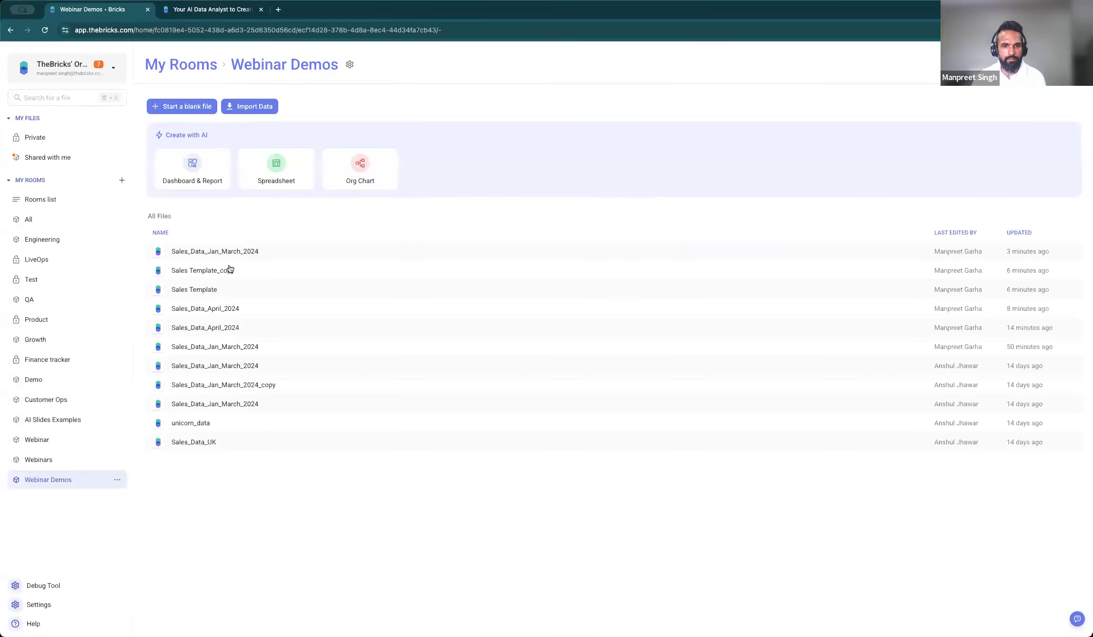
{"action": "left_click", "coordinate": [237, 309]}
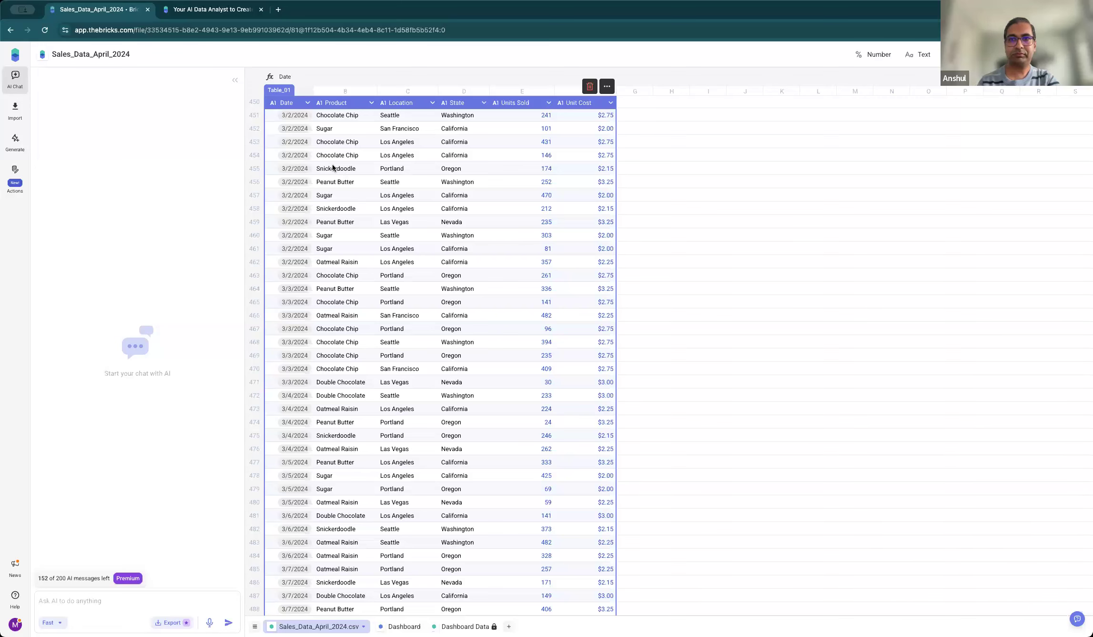
Examine Table_01 on the Sales_Data_April_2024.csv sheet back up to its header and select the first date cell.
{"action": "scroll", "coordinate": [332, 164], "scroll_direction": "up", "scroll_amount": 5}
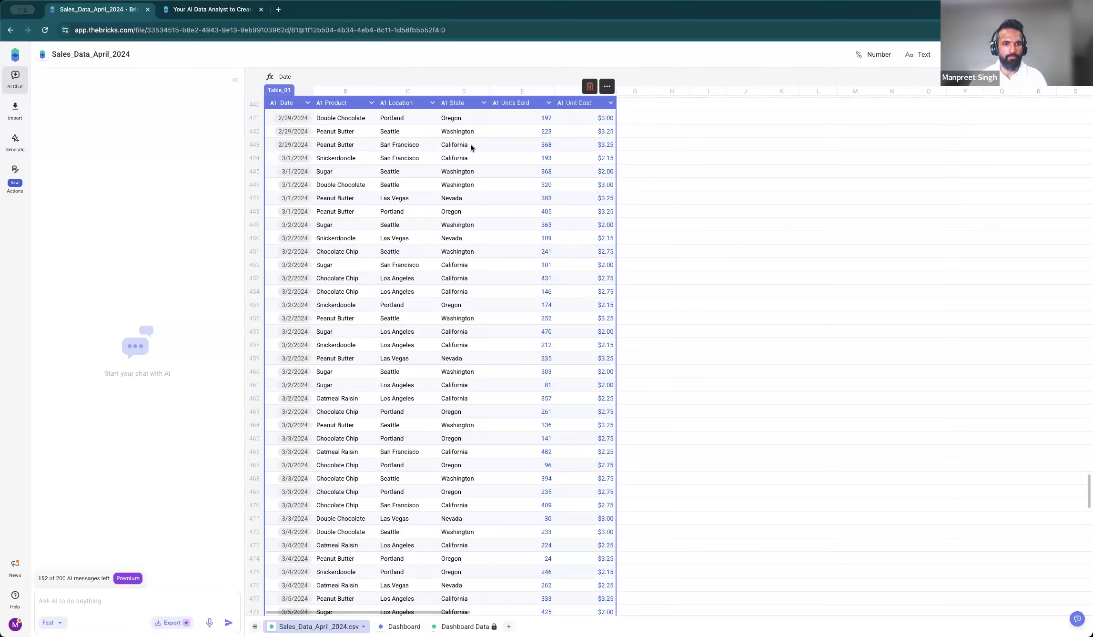
{"action": "scroll", "coordinate": [470, 145], "scroll_direction": "up", "scroll_amount": 3}
{"action": "scroll", "coordinate": [373, 110], "scroll_direction": "up", "scroll_amount": 20}
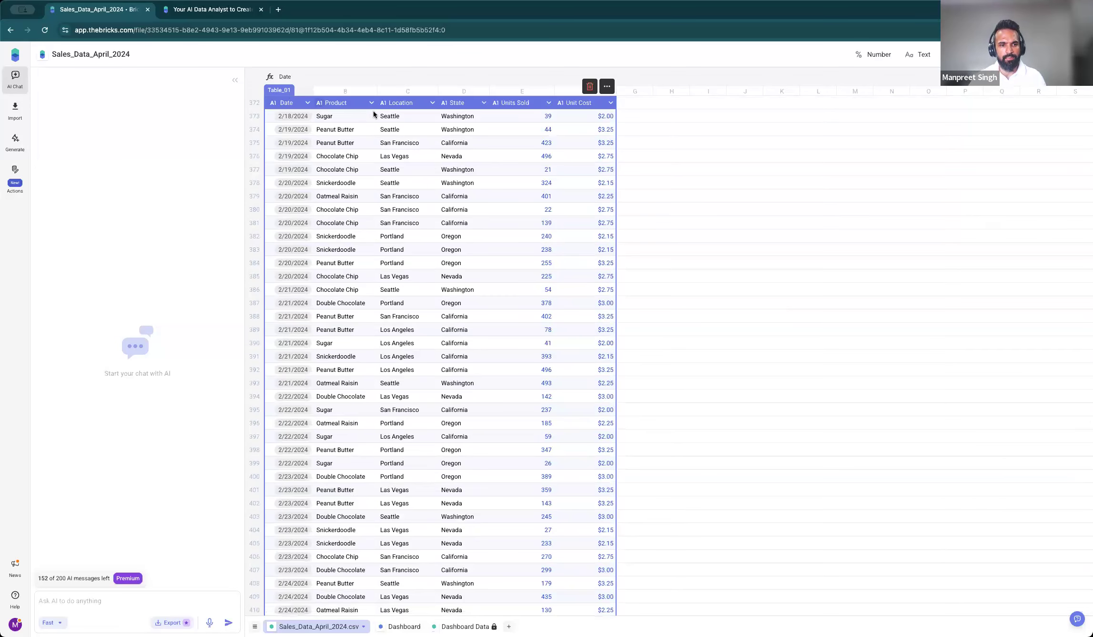
{"action": "scroll", "coordinate": [473, 205], "scroll_direction": "up", "scroll_amount": 20}
{"action": "scroll", "coordinate": [474, 208], "scroll_direction": "up", "scroll_amount": 20}
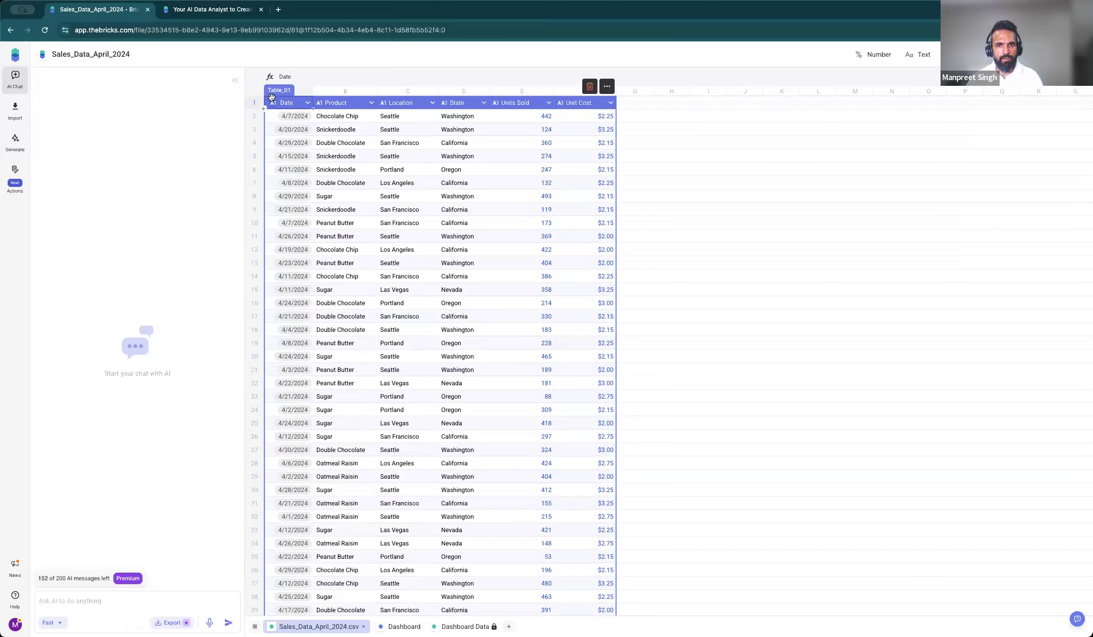
{"action": "left_click", "coordinate": [271, 117]}
{"action": "mouse_move", "coordinate": [275, 97]}
{"action": "left_mouse_down"}
{"action": "mouse_move", "coordinate": [277, 124]}
{"action": "mouse_move", "coordinate": [280, 101]}
{"action": "left_mouse_up"}
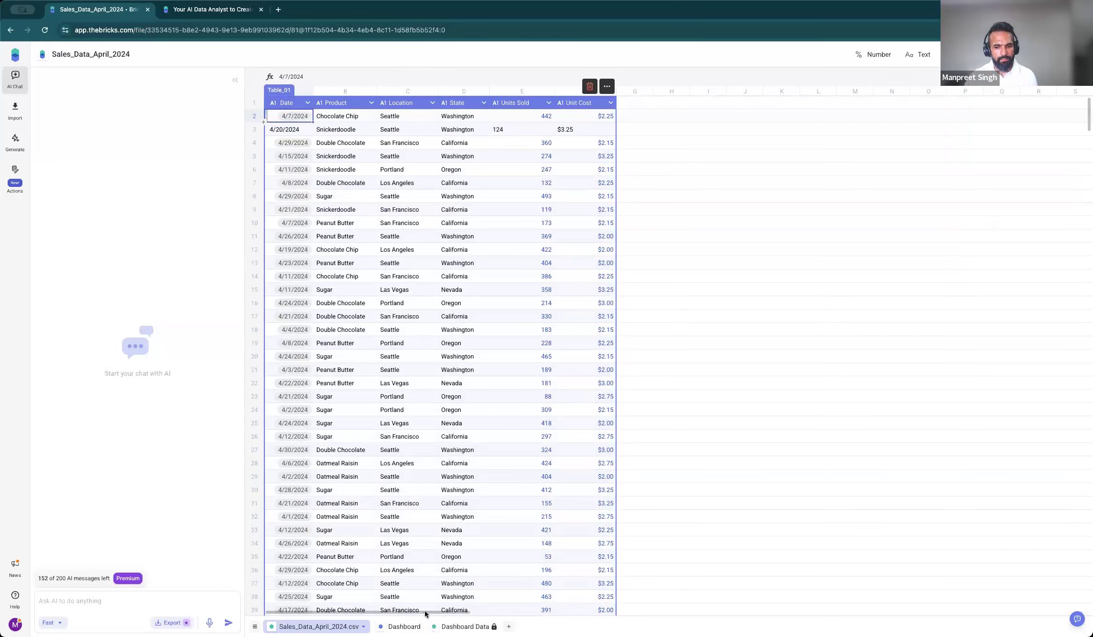
On the Dashboard page, write the AI prompt "create a chart and focus on unit cost", checking the source sheet's columns for the wording.
{"action": "left_click", "coordinate": [404, 626]}
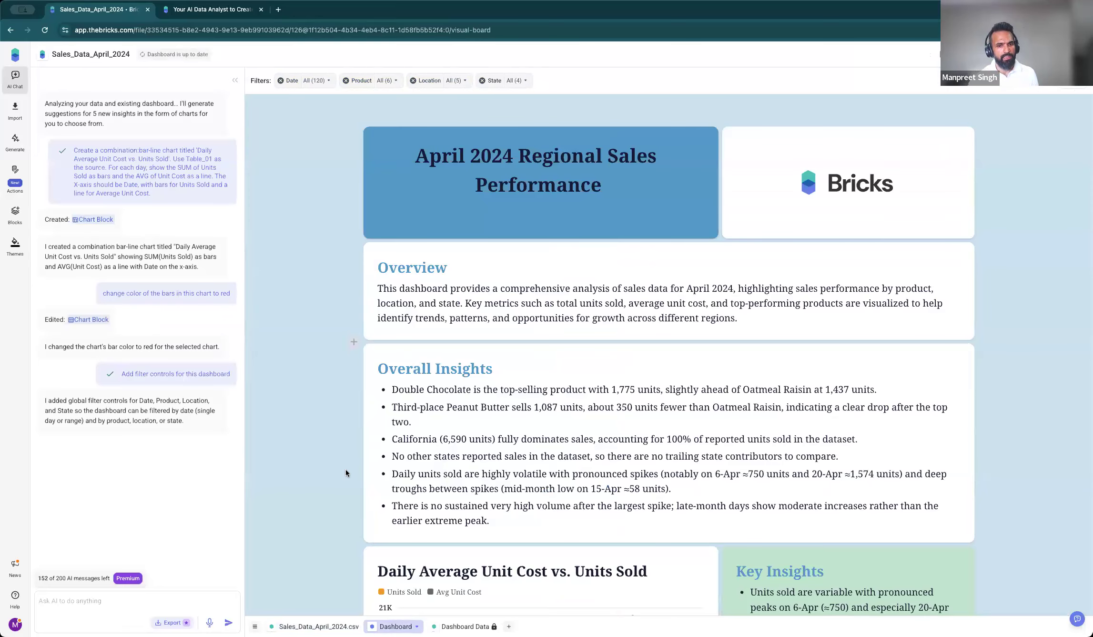
{"action": "left_click", "coordinate": [171, 601]}
{"action": "type", "text": "create a "}
{"action": "type", "text": "chart an d"}
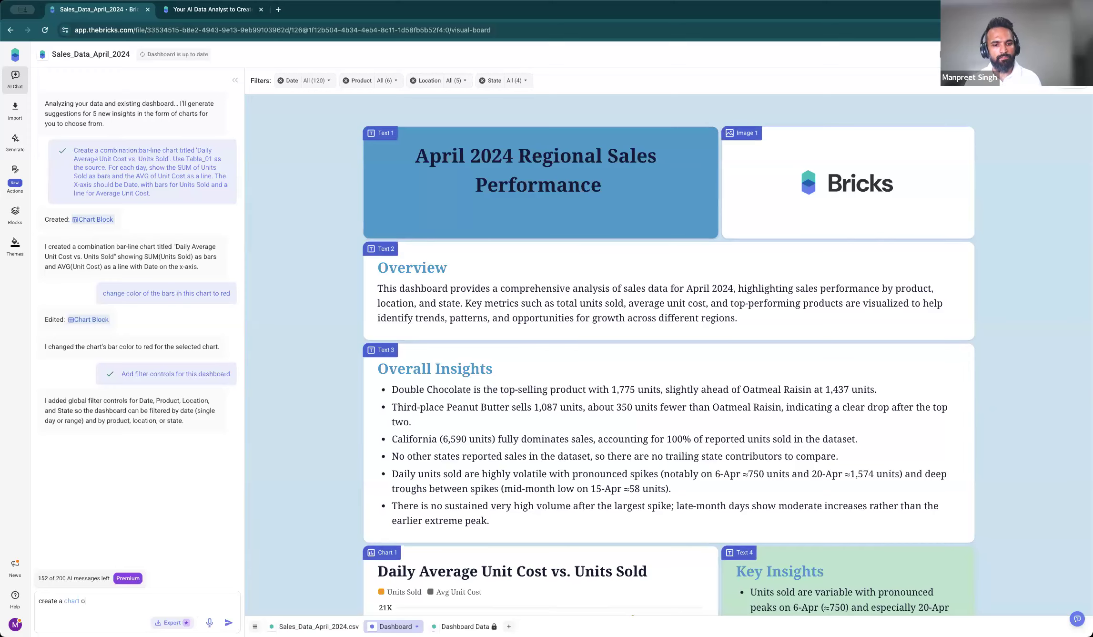
{"action": "type", "text": "d focus"}
{"action": "left_click", "coordinate": [315, 626]}
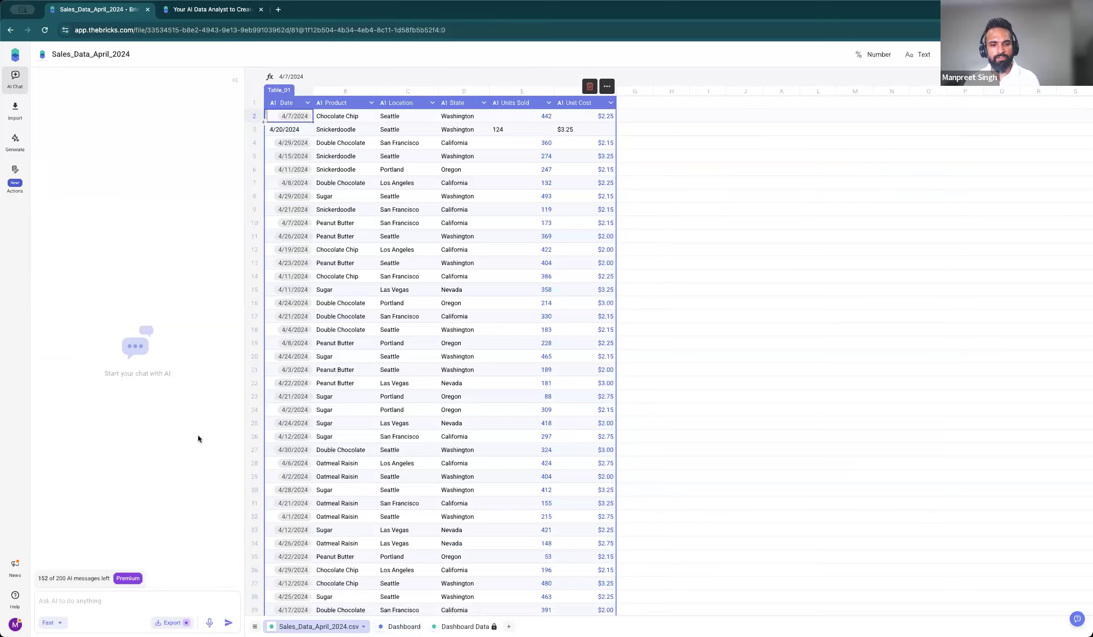
{"action": "left_click", "coordinate": [460, 627]}
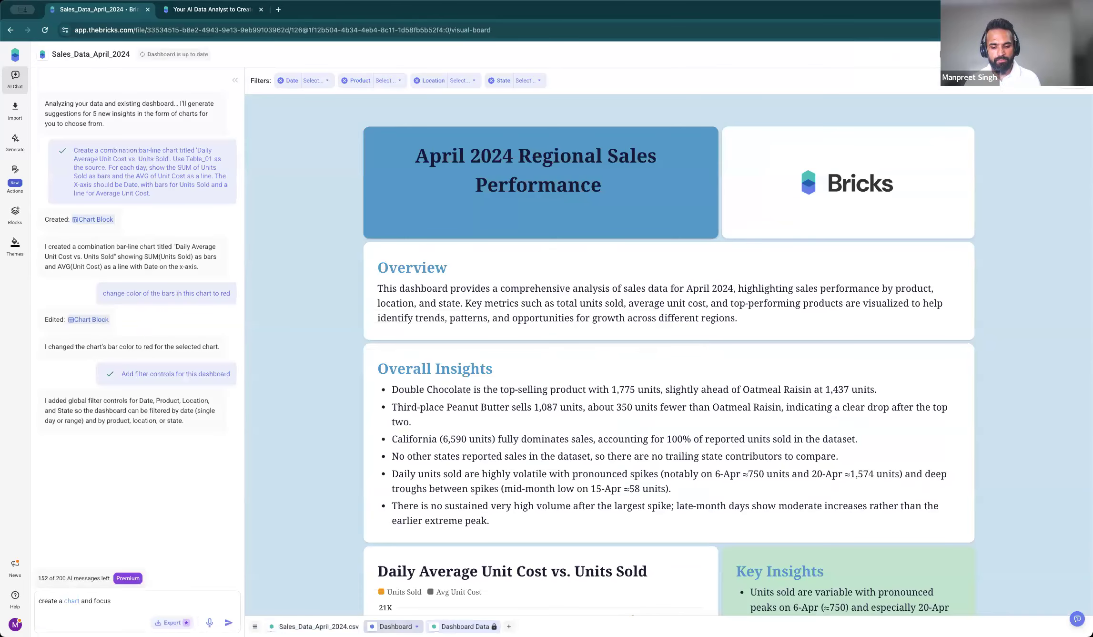
{"action": "type", "text": "on ubn"}
{"action": "key", "text": "BackSpace"}
{"action": "key", "text": "BackSpace"}
{"action": "type", "text": "nit cost"}
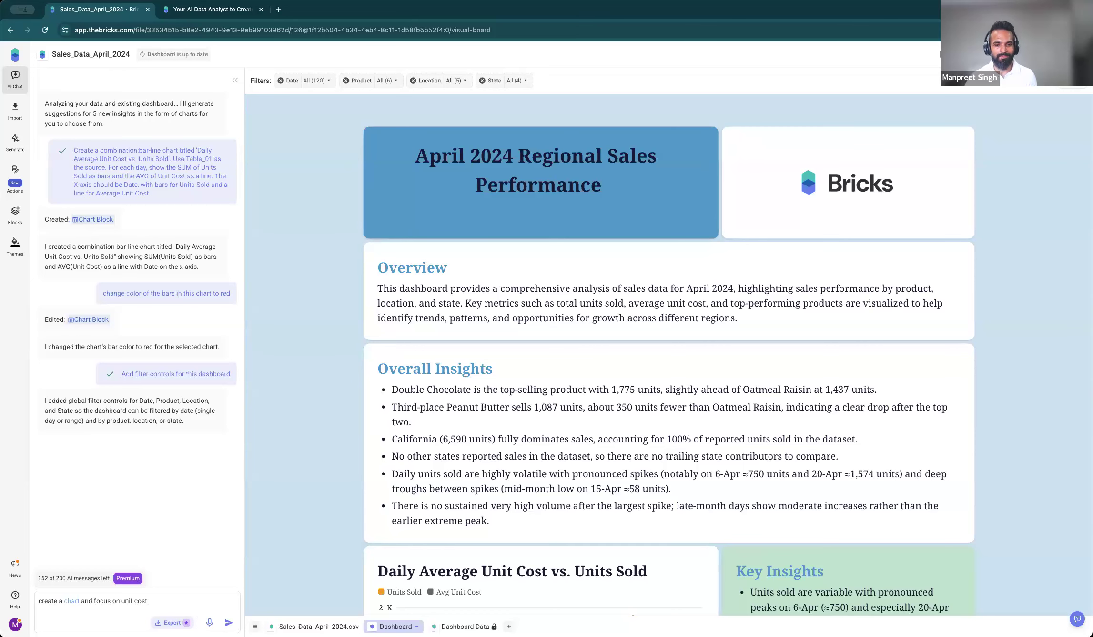
Examine the source sheet and the Transformed_Table and SalesByState tables on the Dashboard Data sheet, and return to the Dashboard.
{"action": "left_click", "coordinate": [319, 626]}
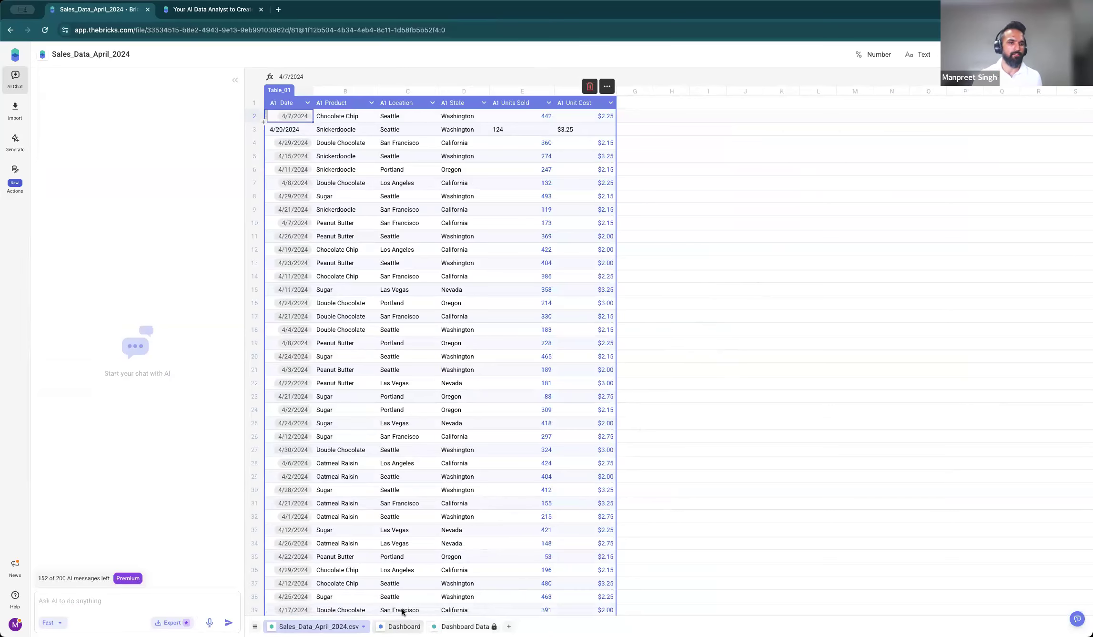
{"action": "left_click", "coordinate": [404, 626]}
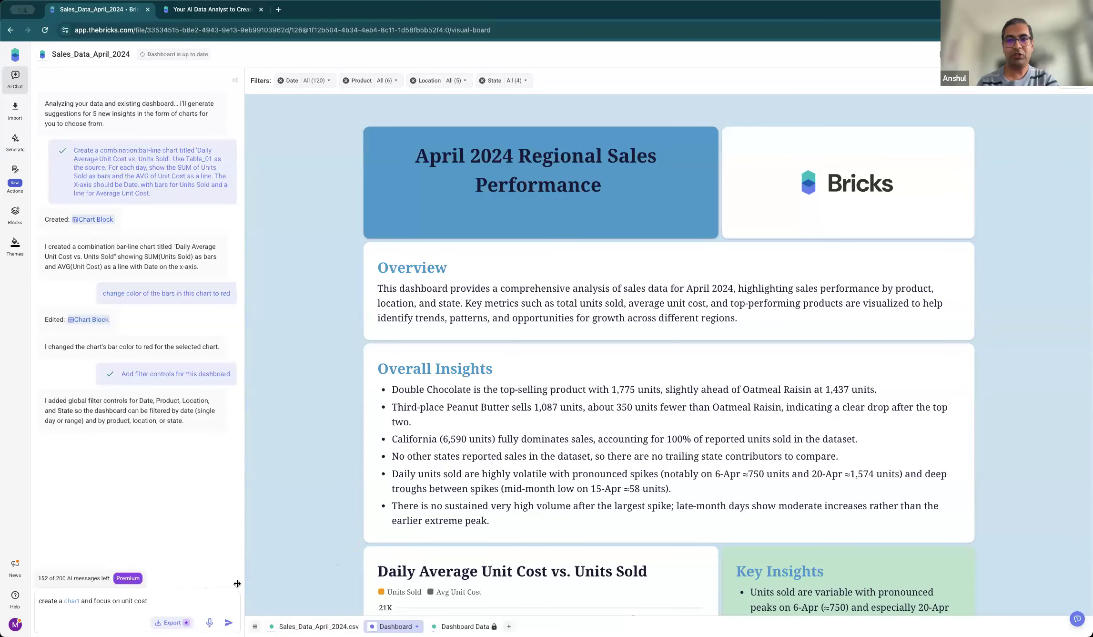
{"action": "left_click", "coordinate": [458, 625]}
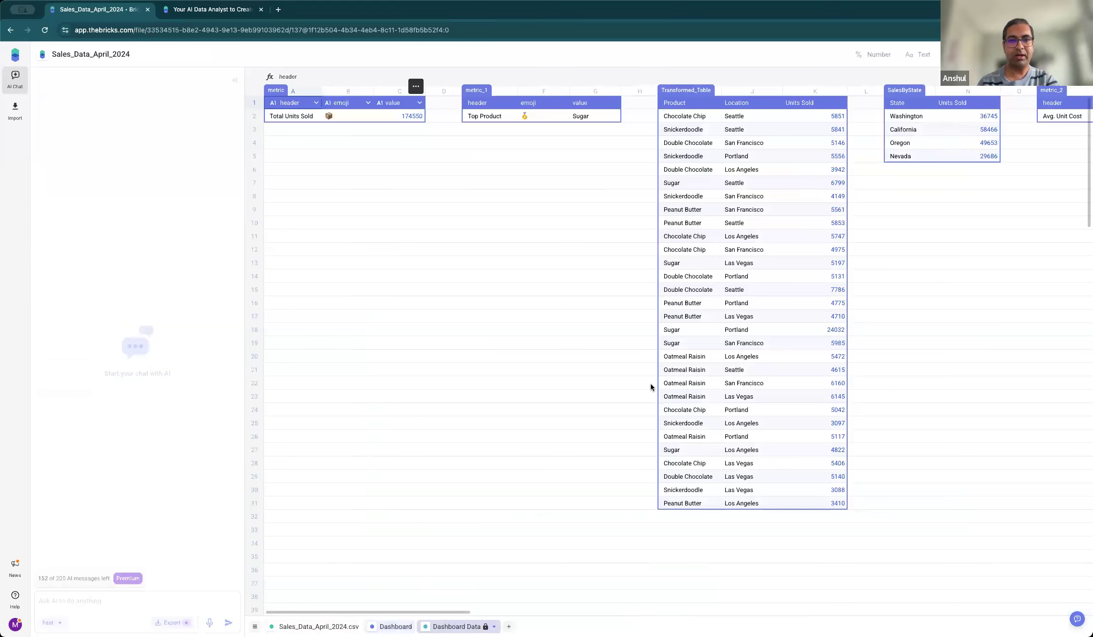
{"action": "left_click_drag", "start_coordinate": [692, 117], "coordinate": [836, 508]}
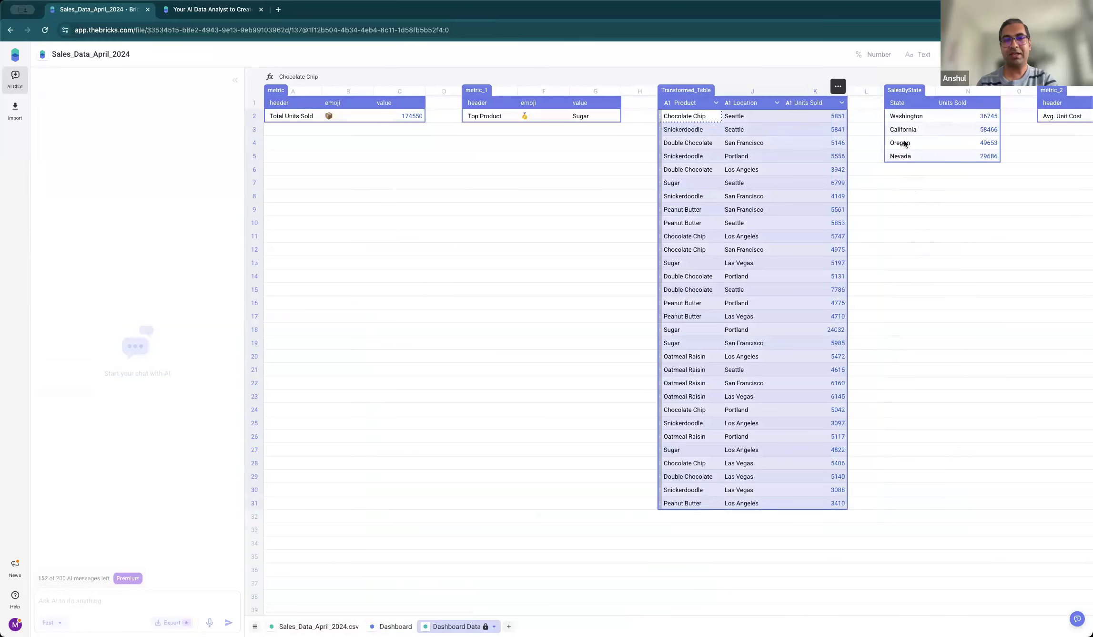
{"action": "left_click_drag", "start_coordinate": [911, 116], "coordinate": [977, 157]}
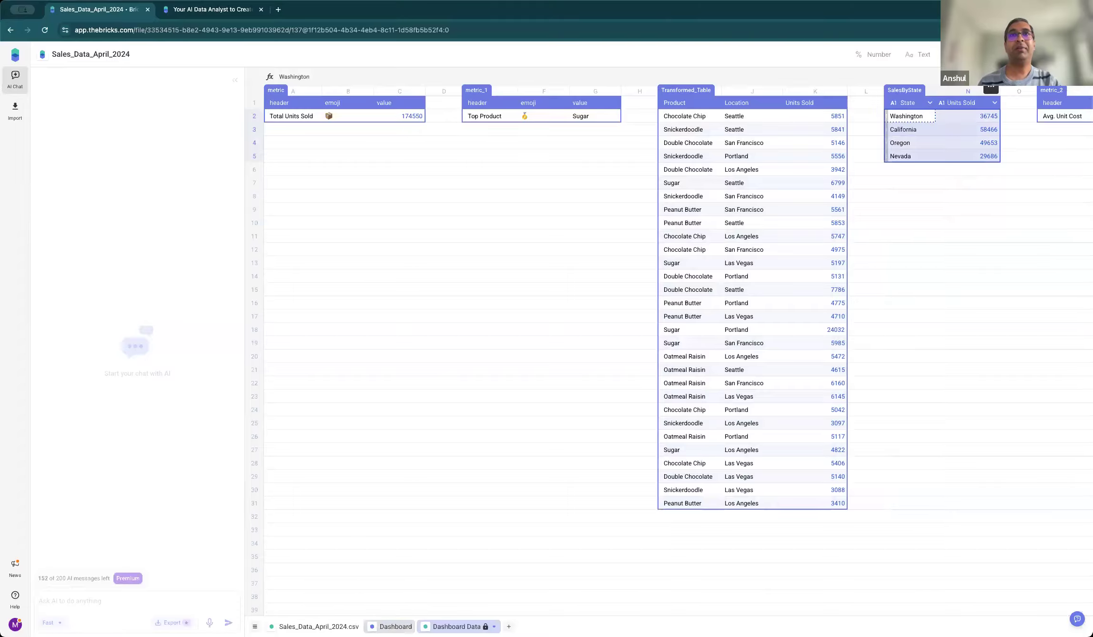
{"action": "left_click", "coordinate": [387, 626]}
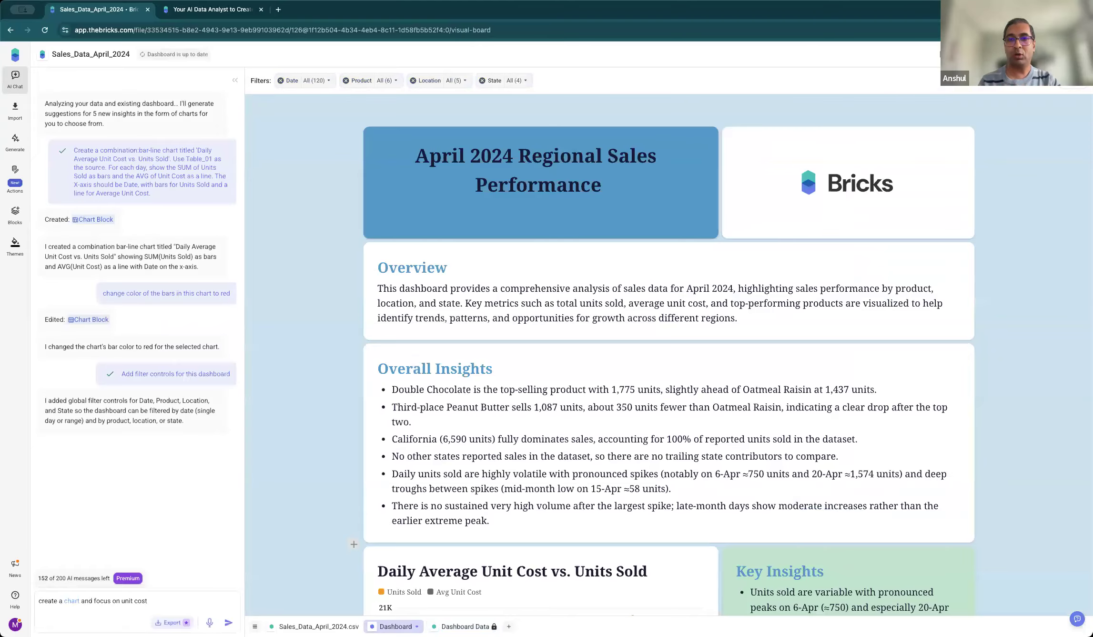